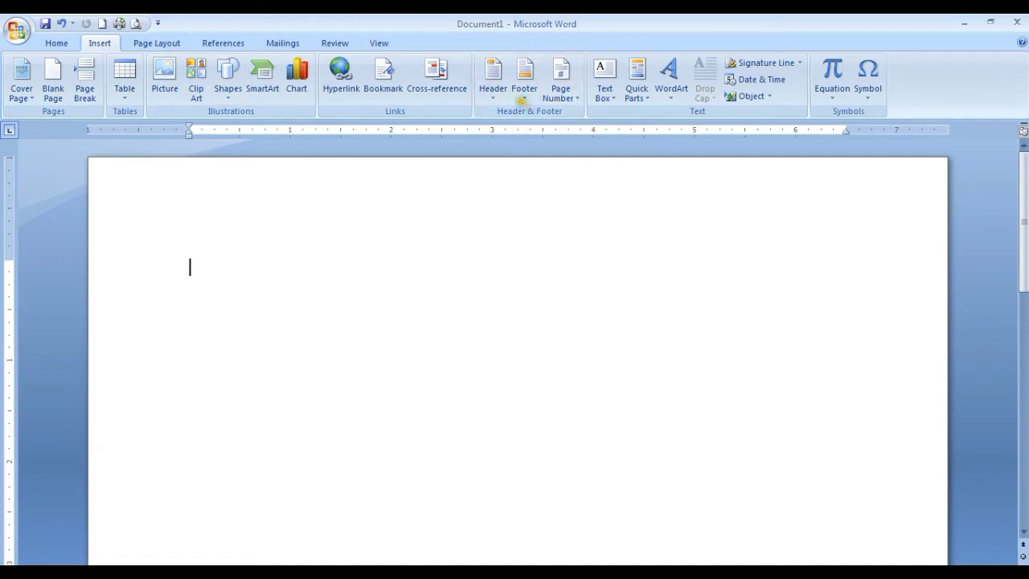
mouse_move(473, 49)
left_mouse_down()
mouse_move(554, 112)
mouse_move(588, 118)
left_mouse_up()
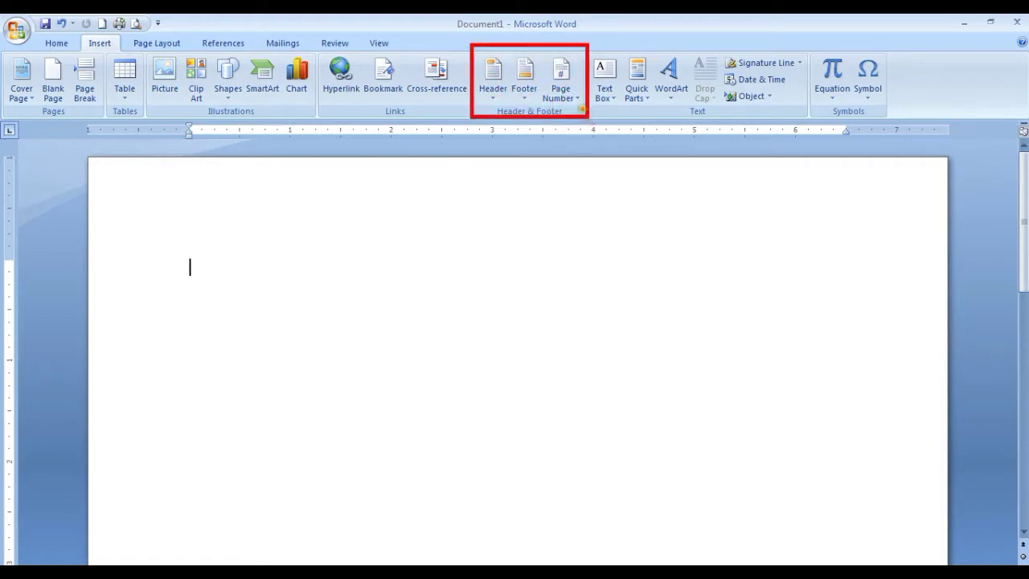
key("Escape")
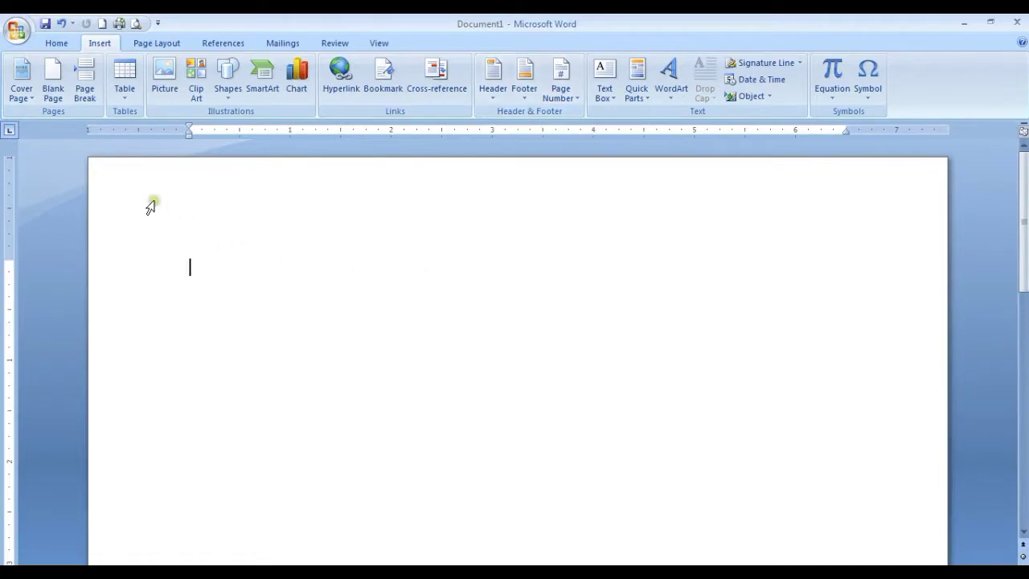
scroll(175, 199, "down", 3)
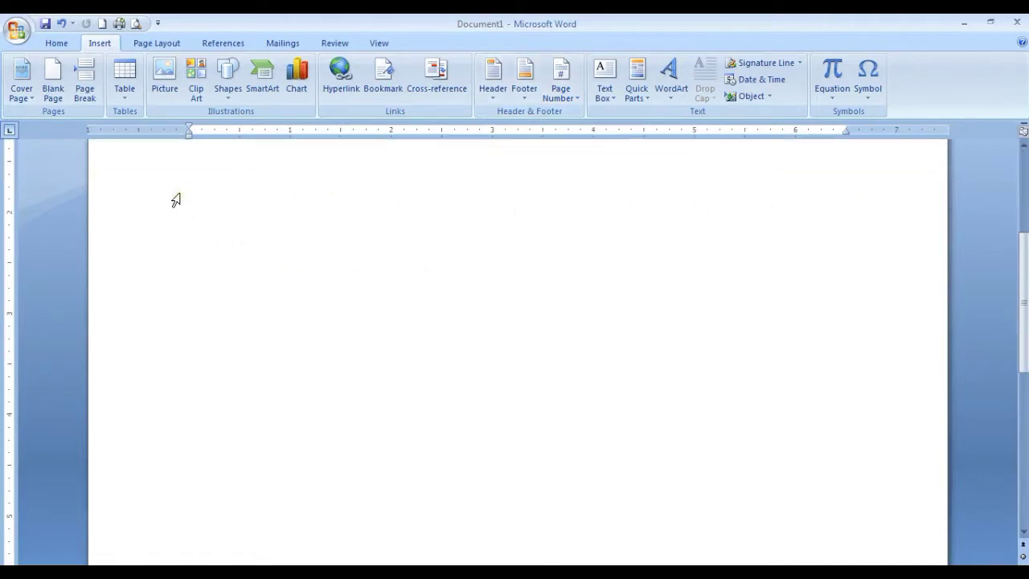
scroll(175, 199, "down", 6)
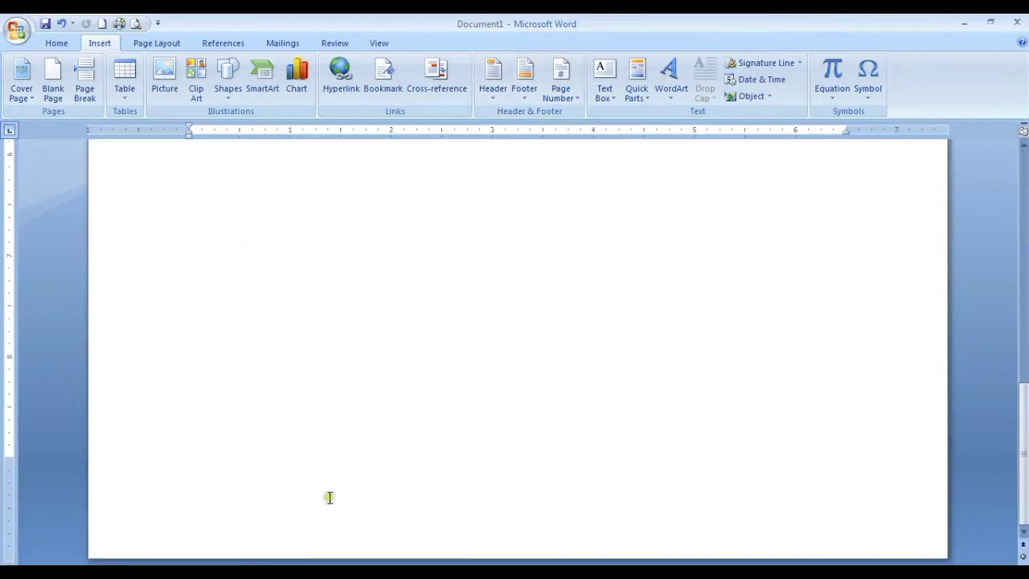
scroll(302, 496, "up", 9)
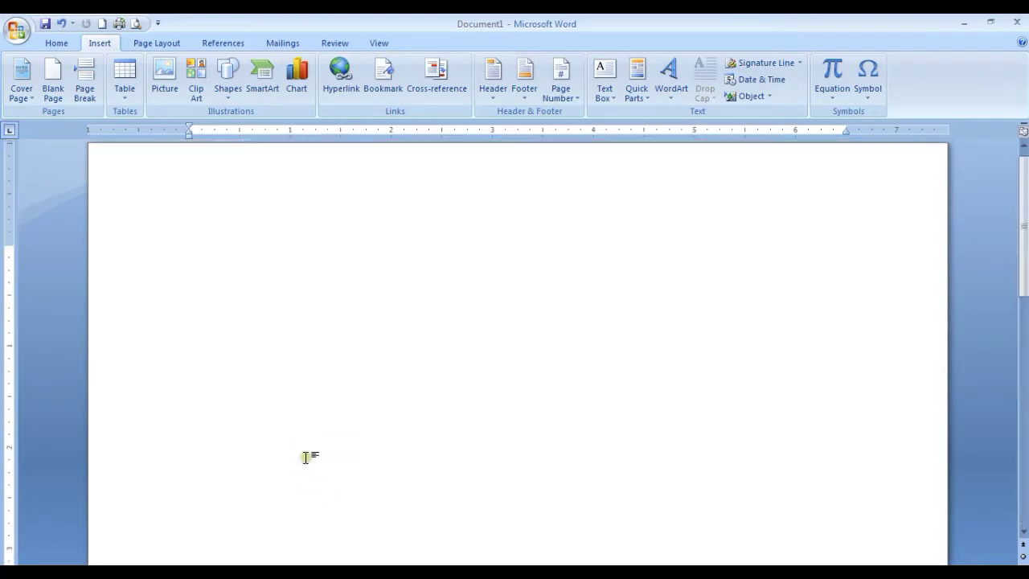
scroll(306, 456, "up", 1)
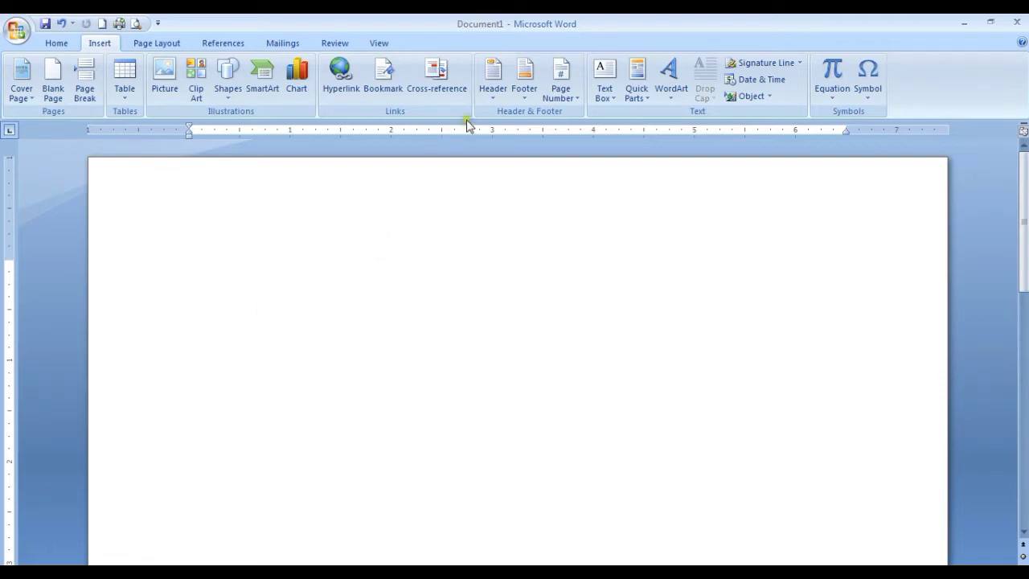
Step: Try the built-in Cubicles (Even Page) header, undo its insertion and close header editing
left_click(485, 100)
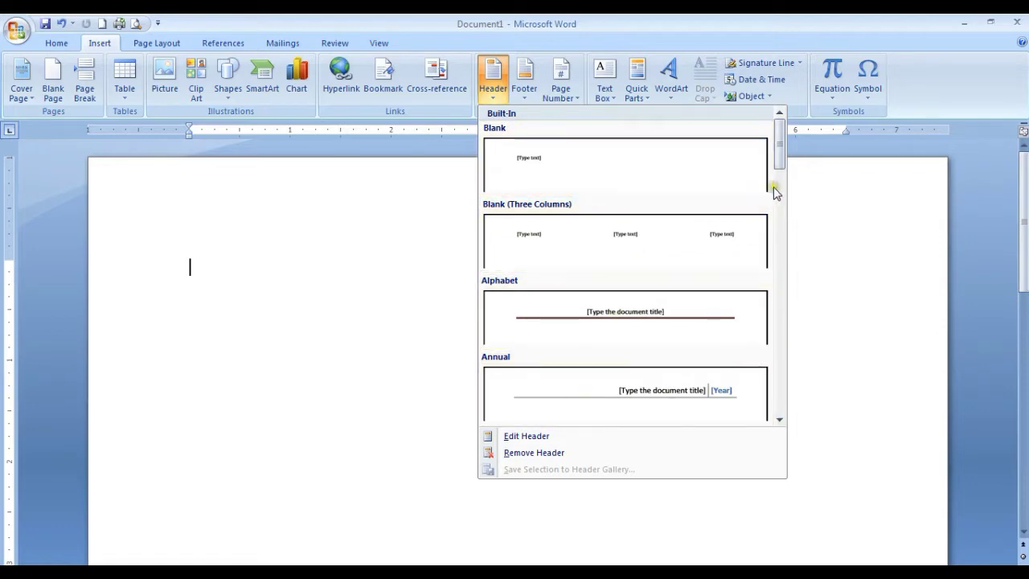
left_click_drag(777, 147, 780, 400)
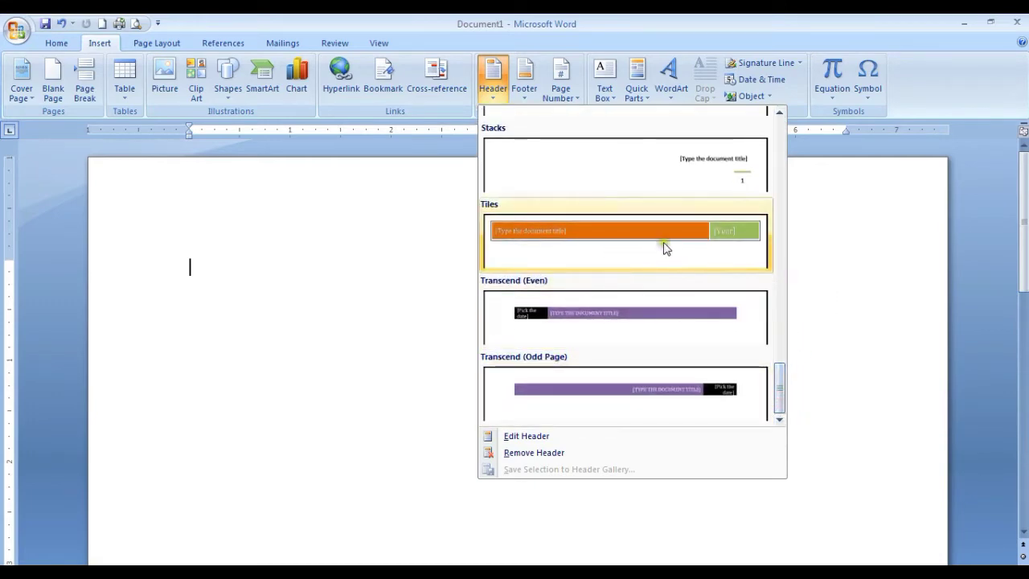
scroll(665, 251, "up", 4)
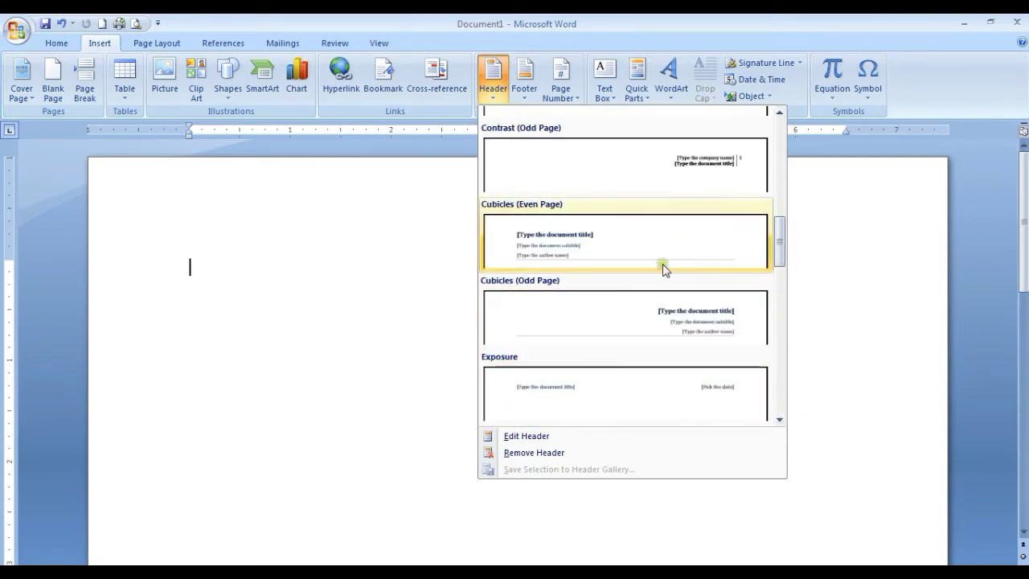
left_click(602, 266)
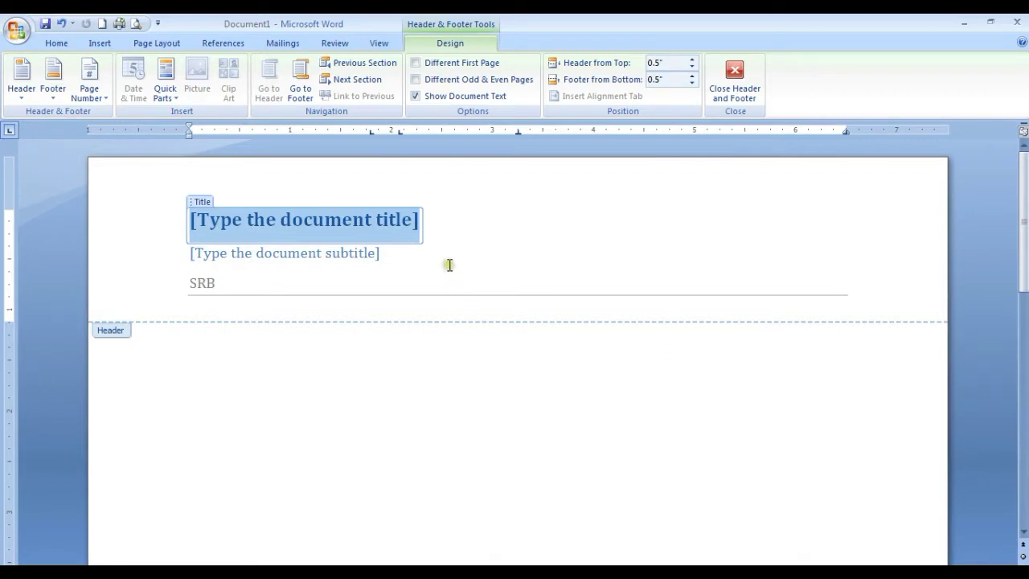
key("ctrl+z")
left_click(391, 392)
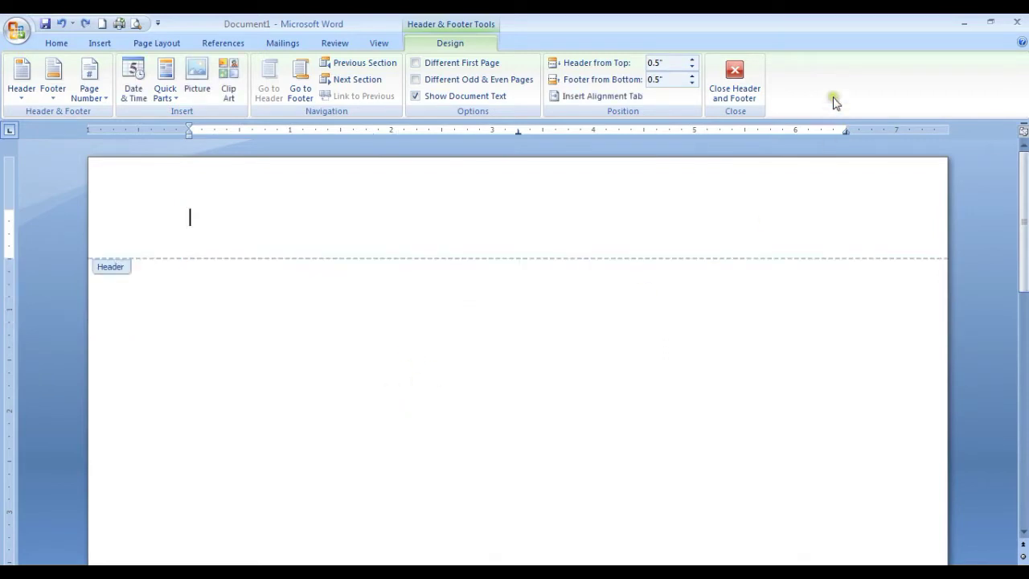
left_click(749, 74)
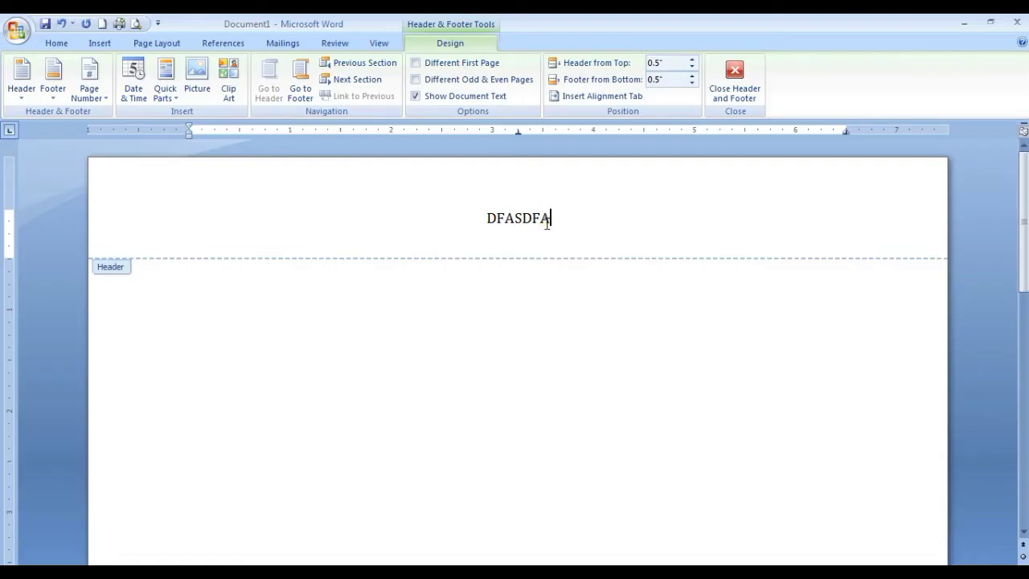
Step: Delete the sample text DFASDFA from the centre of the header
key("BackSpace")
key("BackSpace")
key("BackSpace")
key("BackSpace")
key("BackSpace")
key("BackSpace")
key("BackSpace")
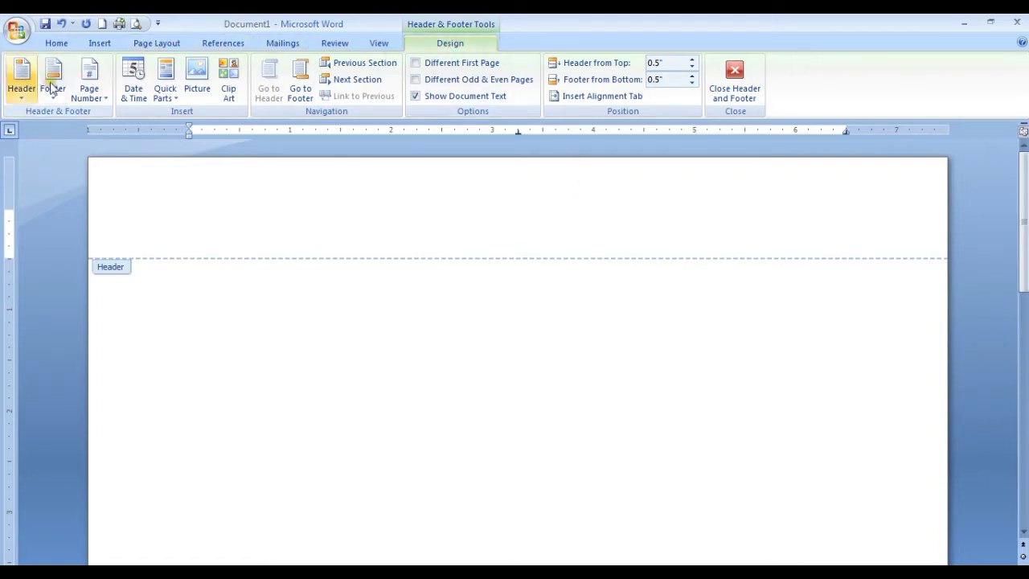
Step: Insert the Blank (Three Columns) header and replace its left placeholder with the date in the January 16, 2021 format
left_click(23, 87)
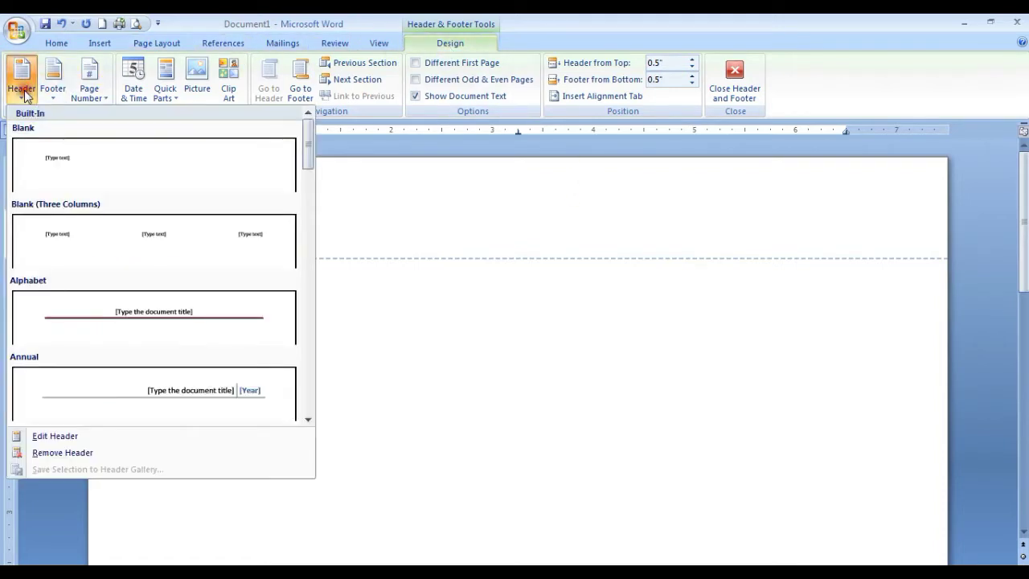
left_click(137, 232)
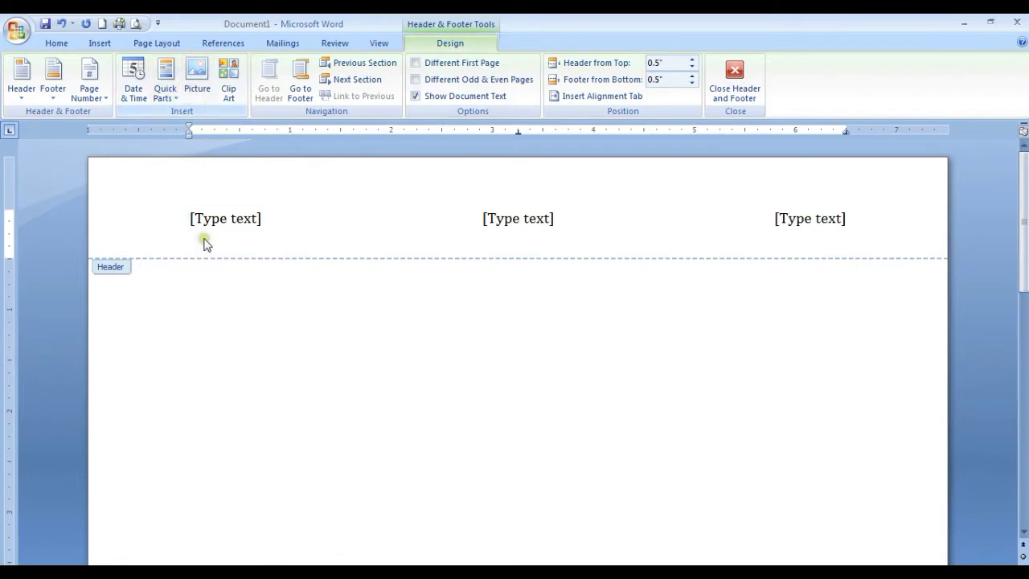
left_click(246, 229)
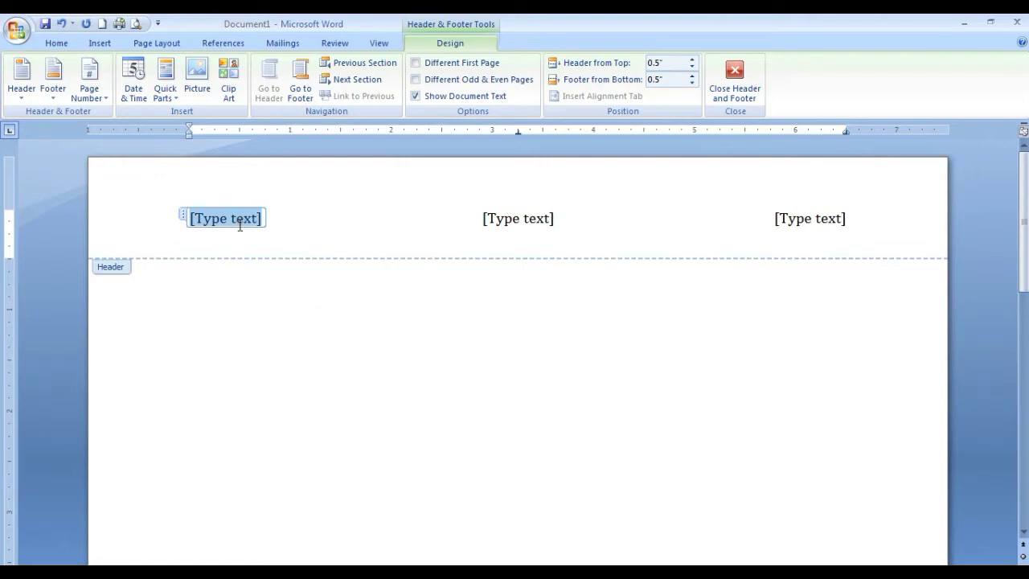
left_click(133, 81)
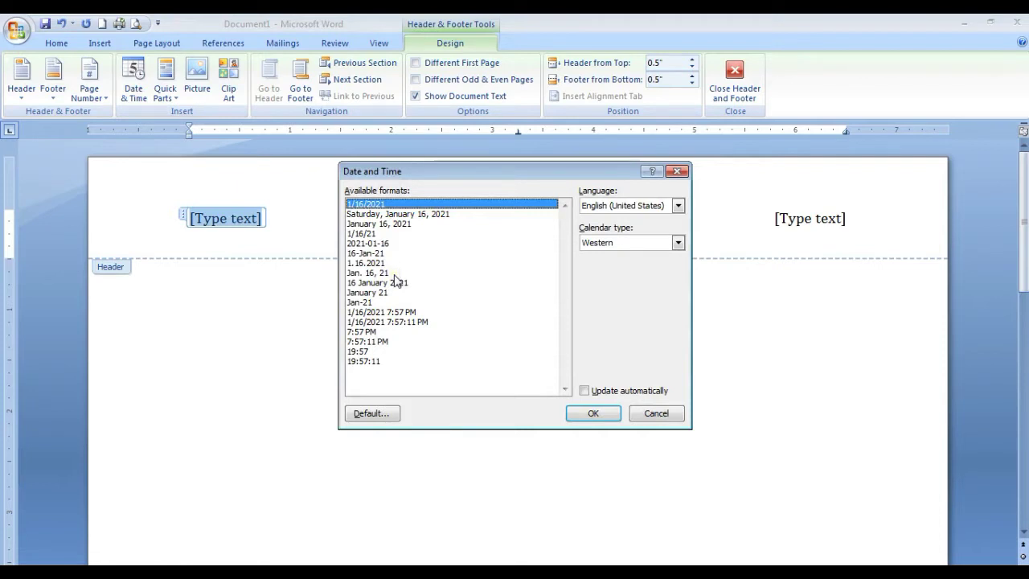
left_click(399, 224)
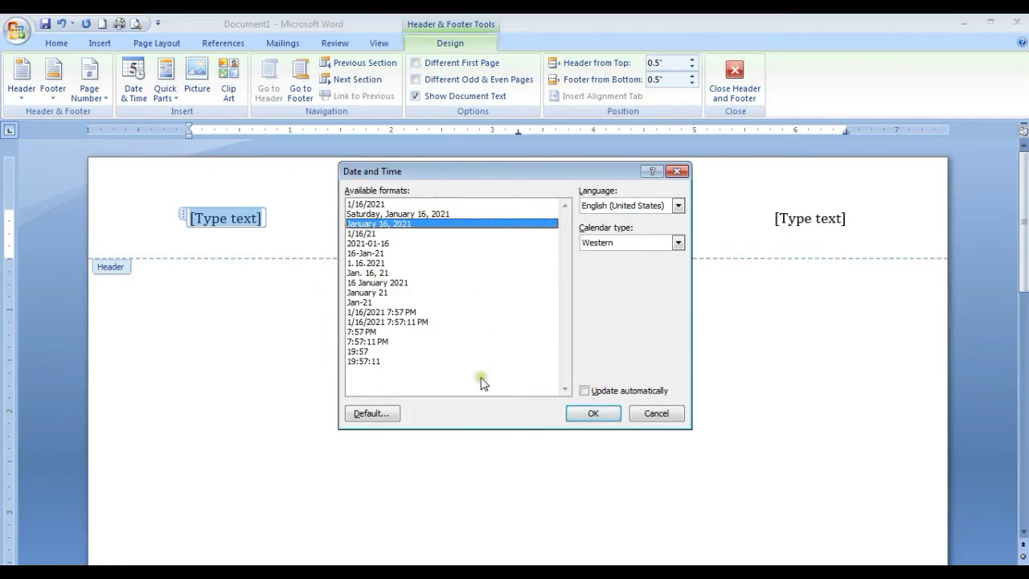
left_click(591, 415)
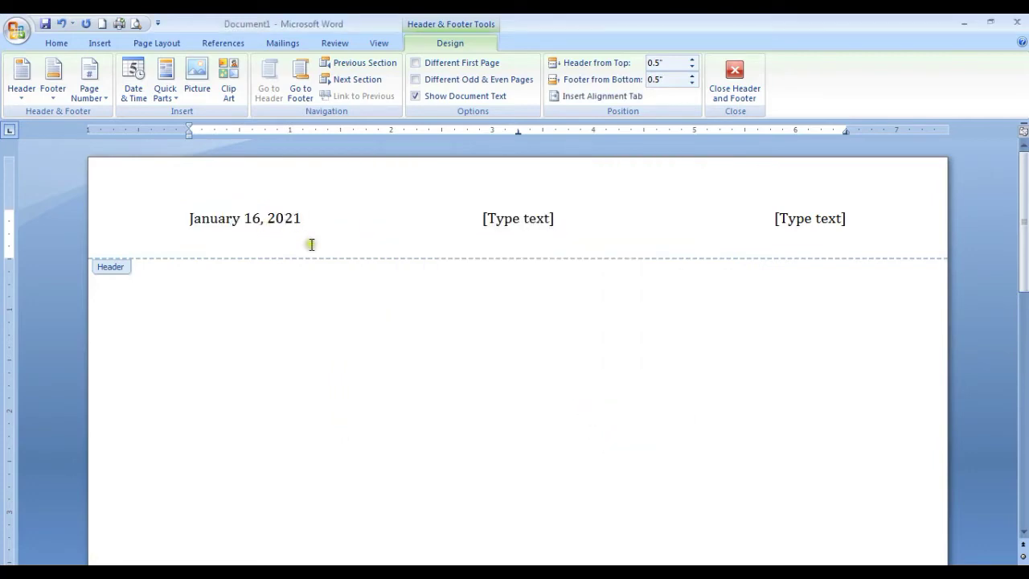
Step: Examine the Quick Parts options and the document properties available for the header's middle placeholder
left_click(491, 214)
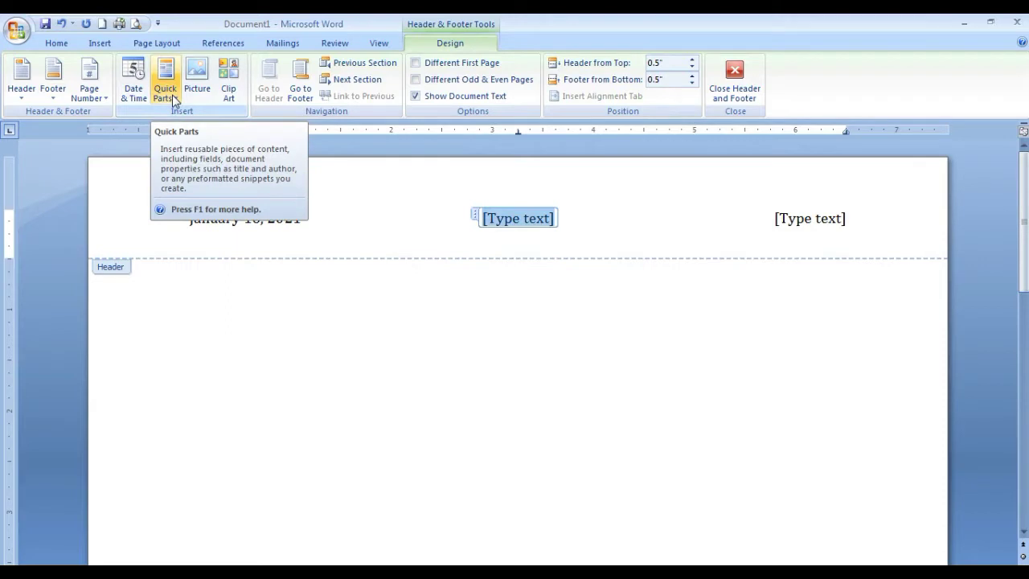
left_click(99, 42)
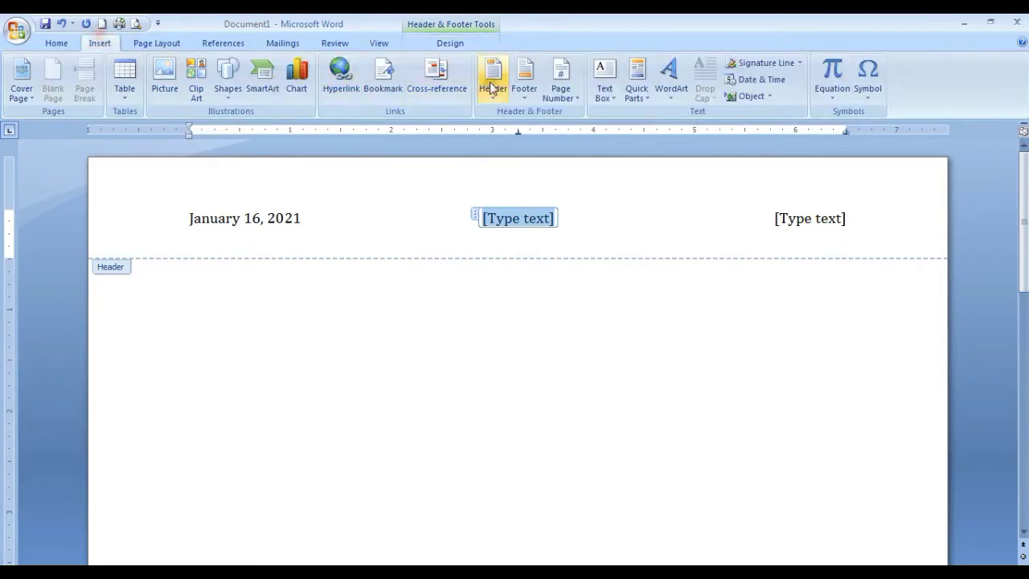
left_click(634, 96)
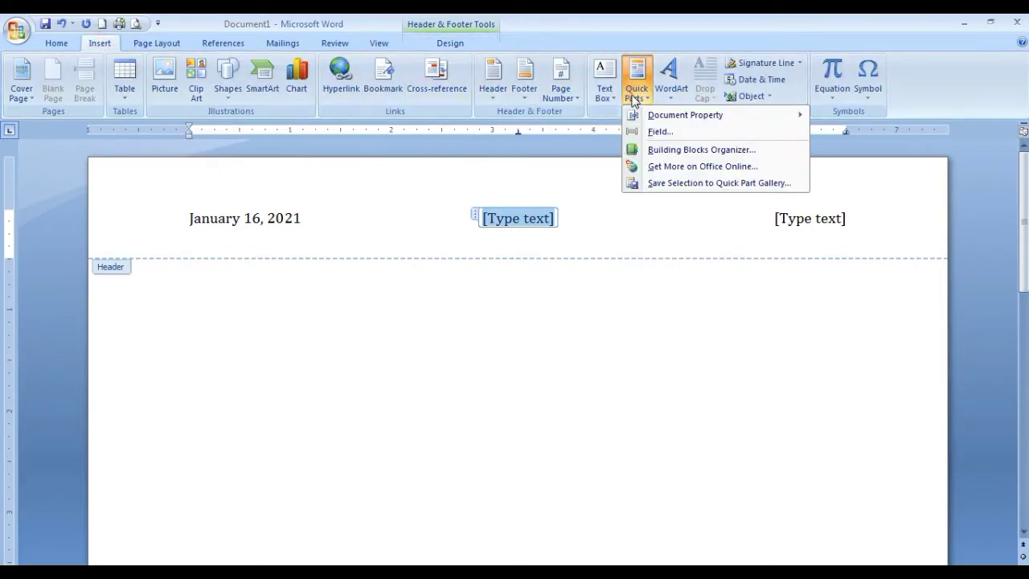
left_click(634, 97)
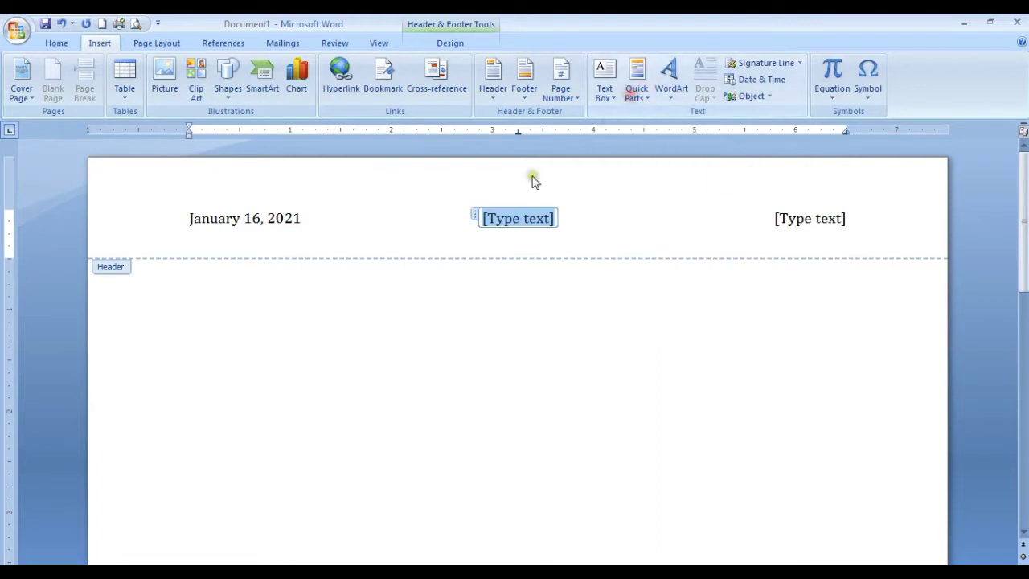
left_click(516, 219)
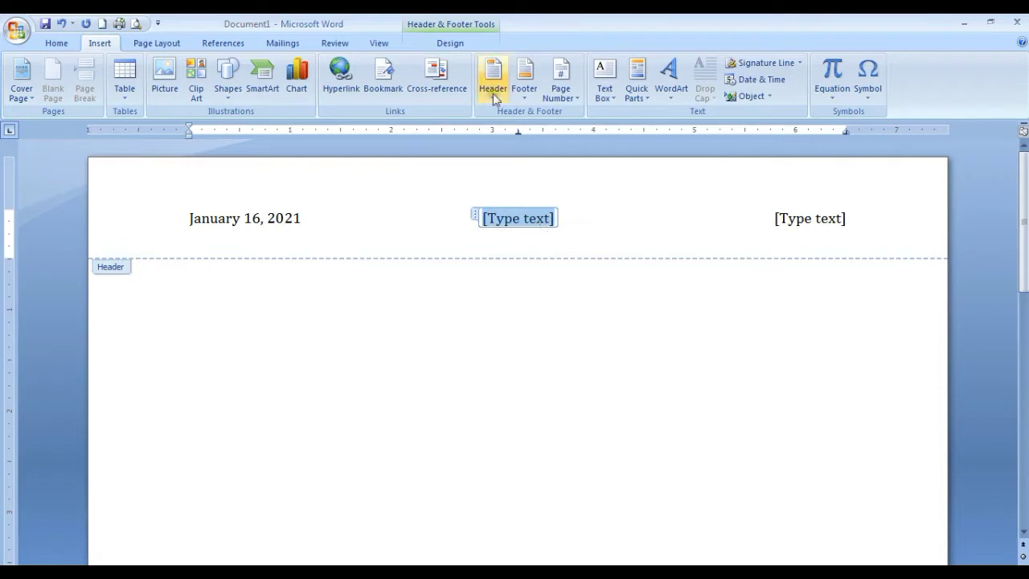
left_click(452, 41)
left_click(171, 97)
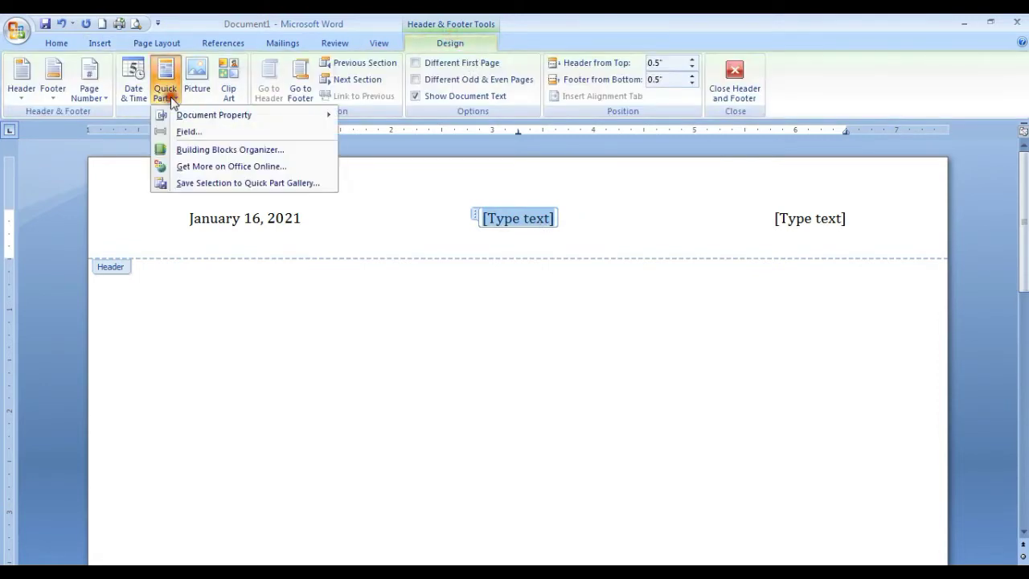
mouse_move(175, 119)
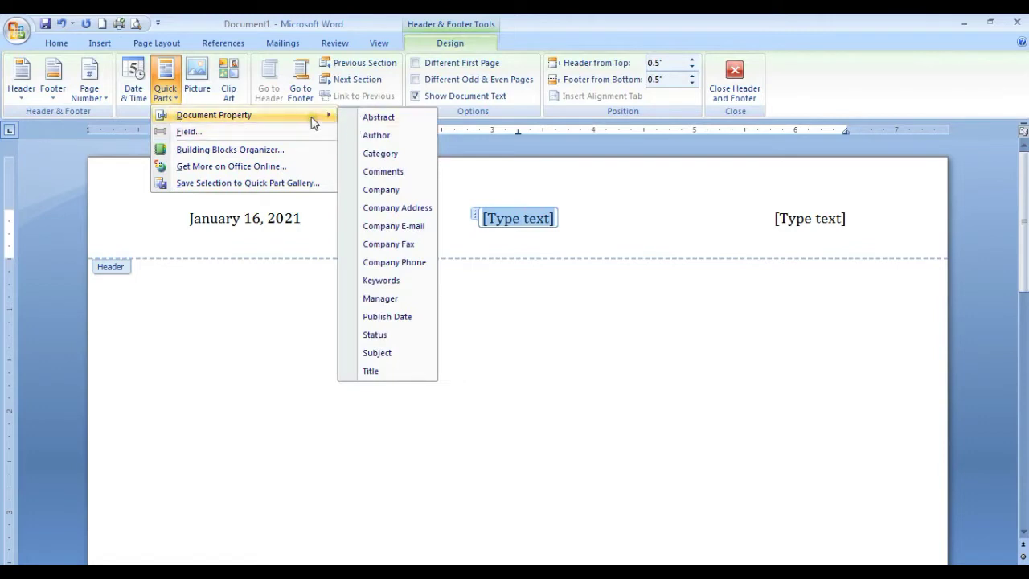
left_click(537, 239)
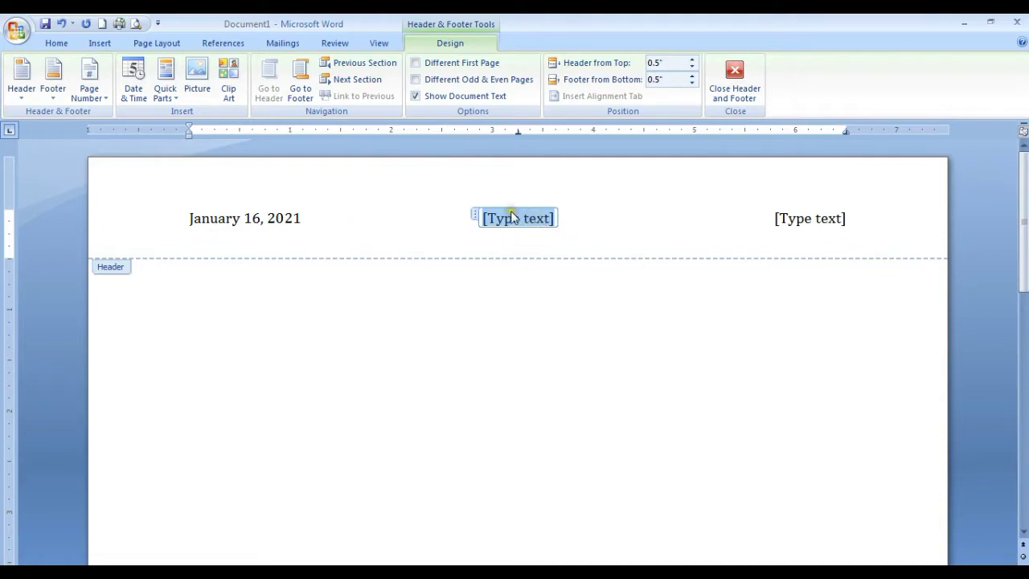
Step: Try a Publish Date property set to today's date in the header's middle placeholder, and undo both changes
left_click(167, 96)
mouse_move(168, 115)
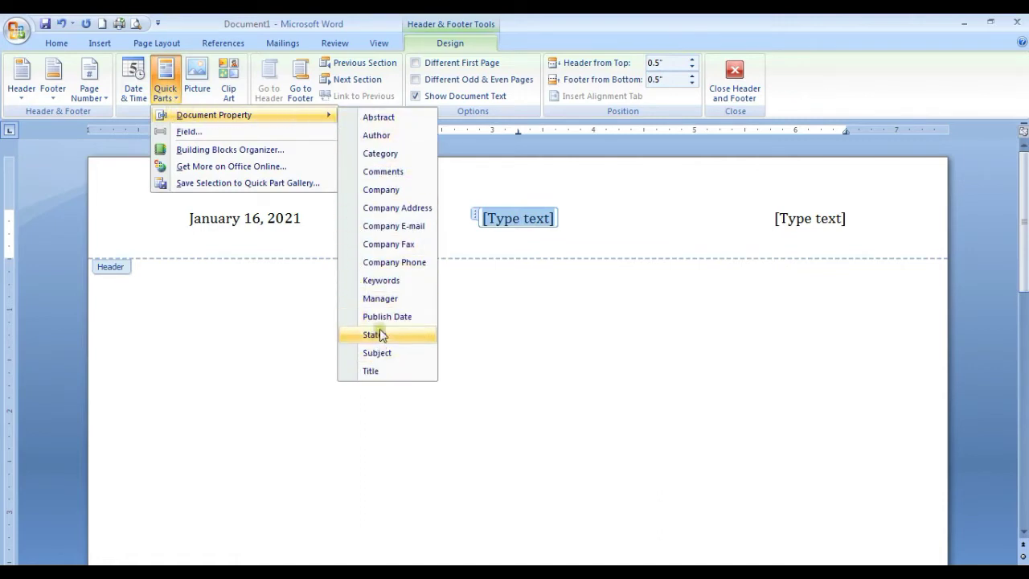
left_click(404, 318)
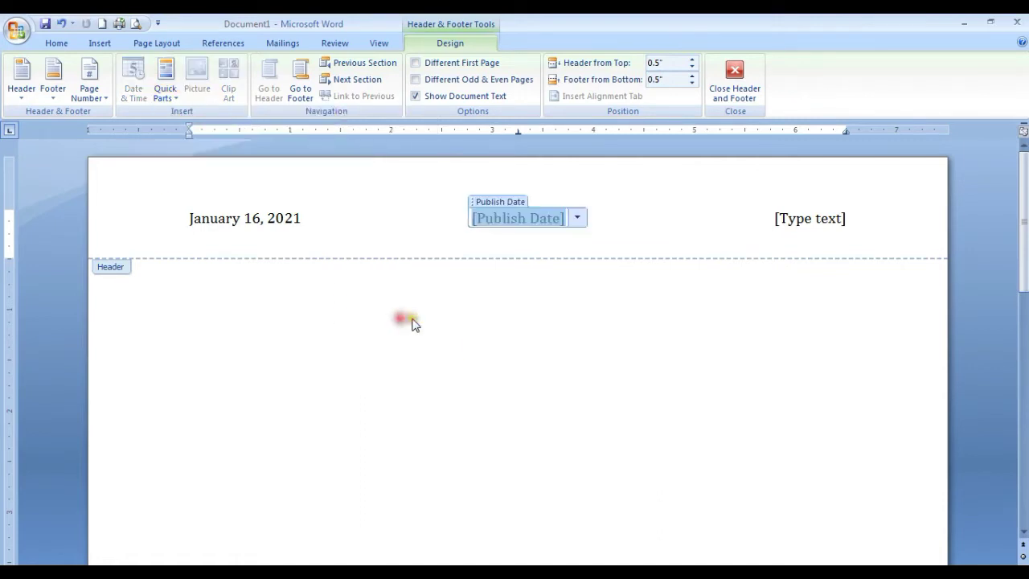
left_click(578, 218)
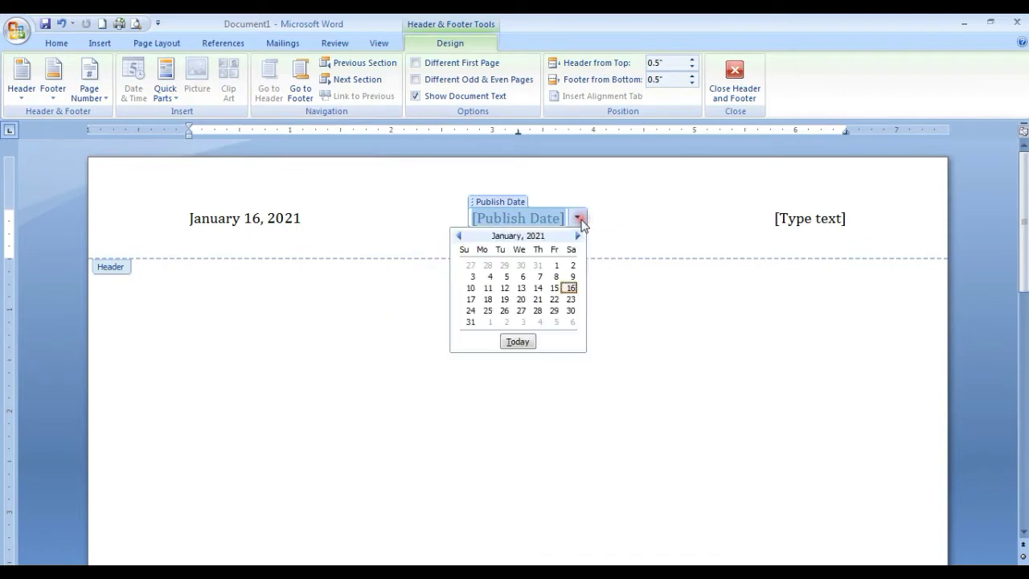
left_click(521, 344)
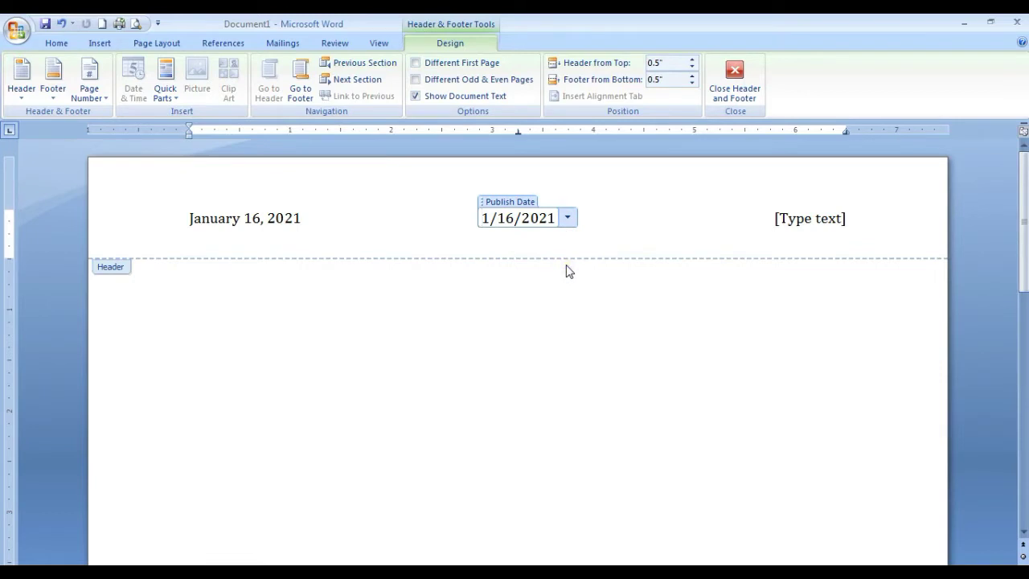
key("ctrl+z")
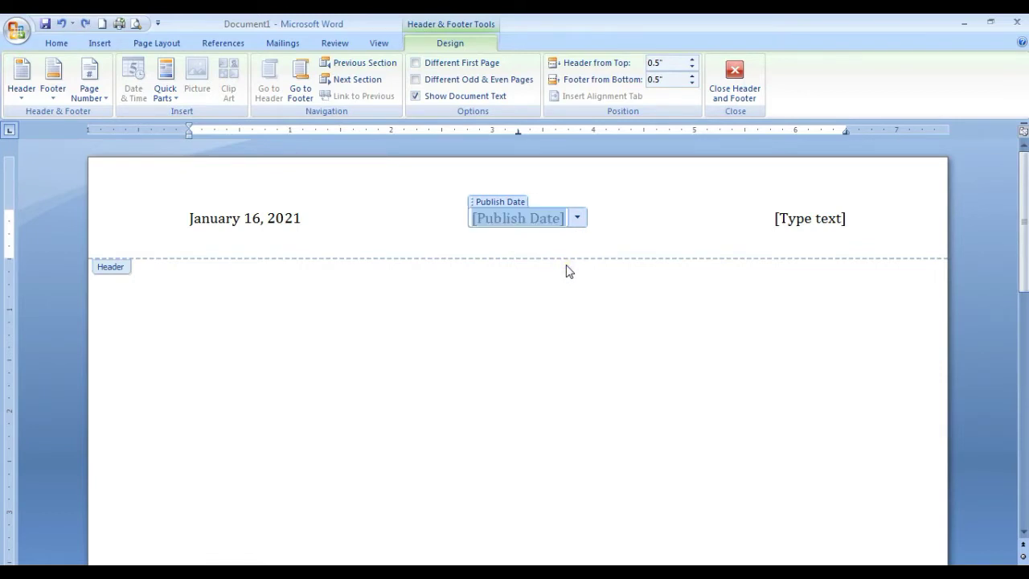
key("ctrl+z")
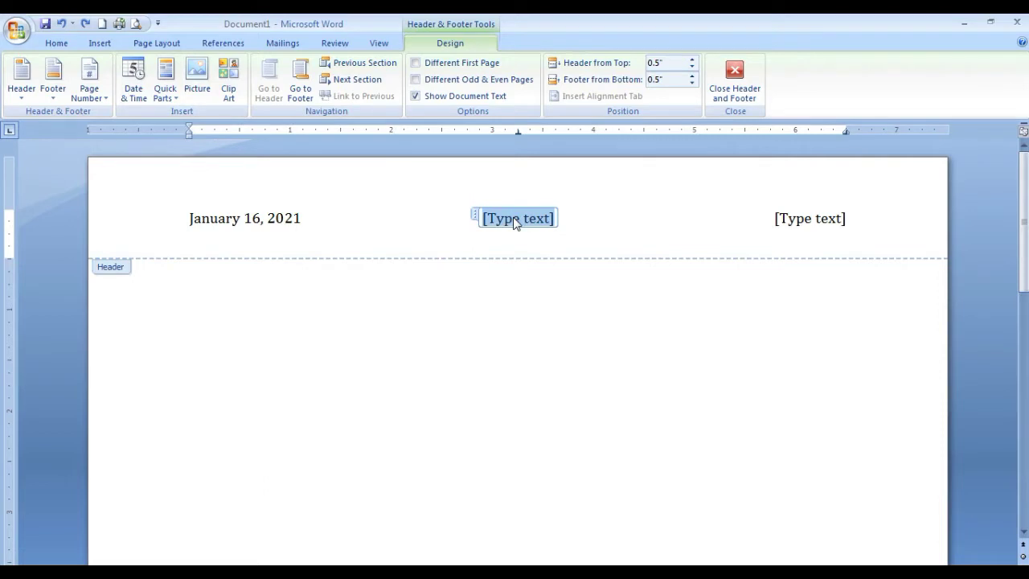
Step: Replace the header's middle placeholder with the logo picture from Local Disk (D:)
left_click(540, 219)
left_click(197, 90)
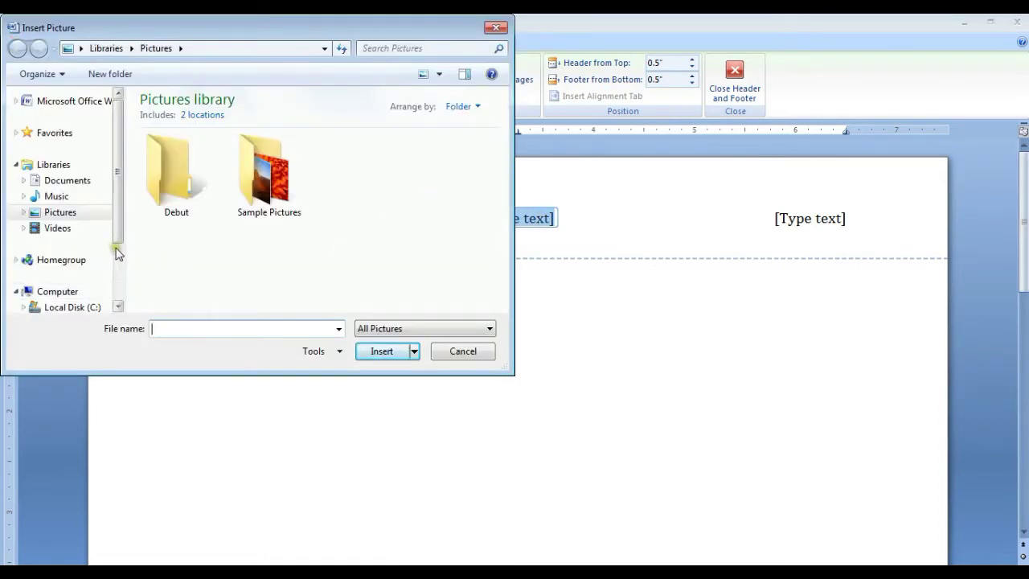
scroll(120, 250, "down", 2)
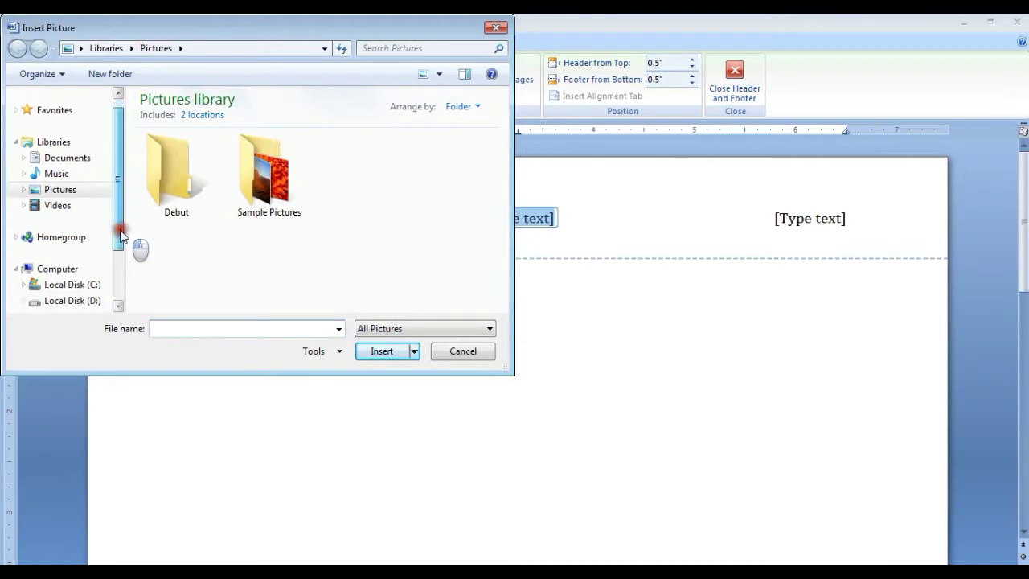
left_click(85, 299)
key("End")
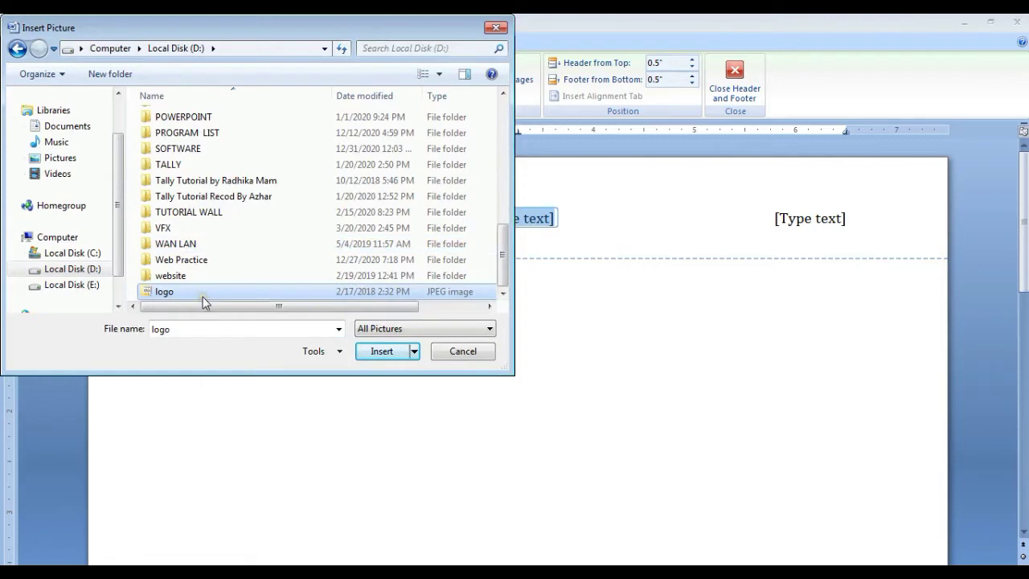
left_click(375, 353)
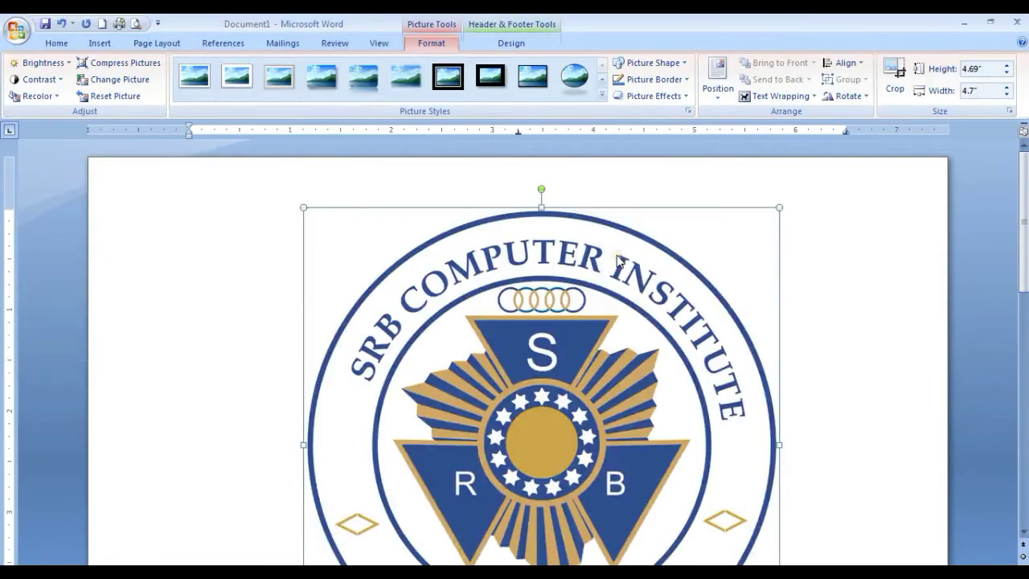
Step: Shrink the logo in the header proportionally to about 0.73" high and 0.73" wide
scroll(693, 270, "down", 5)
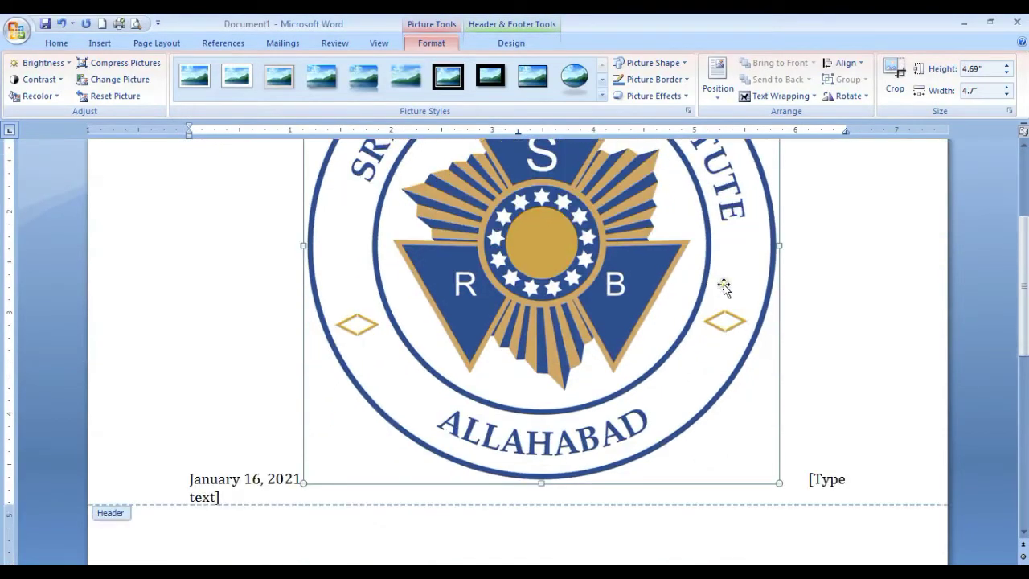
scroll(724, 287, "up", 2)
scroll(753, 277, "up", 3)
scroll(753, 278, "down", 1)
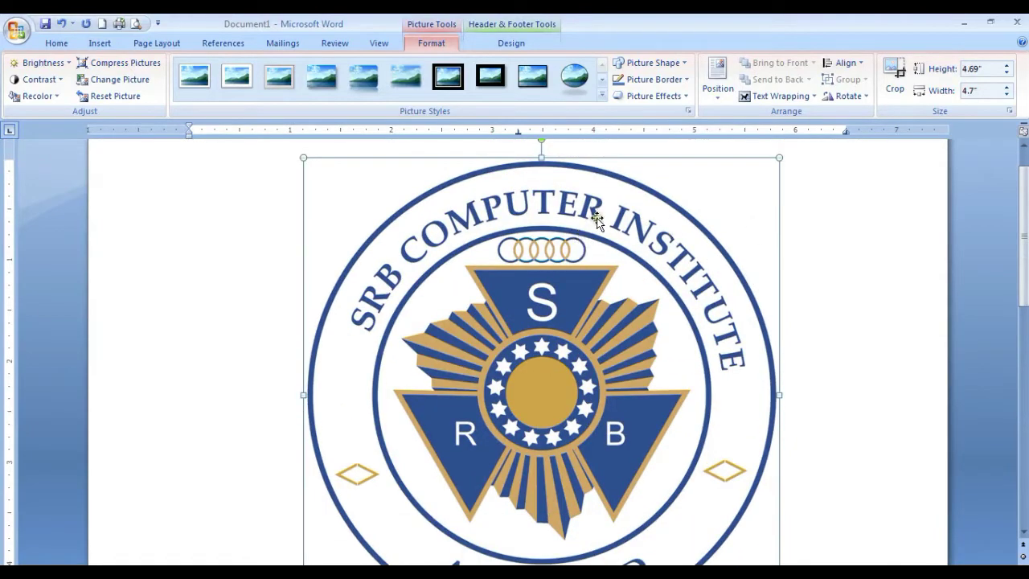
scroll(599, 223, "down", 3)
scroll(622, 257, "up", 4)
scroll(683, 295, "down", 2)
scroll(713, 305, "up", 3)
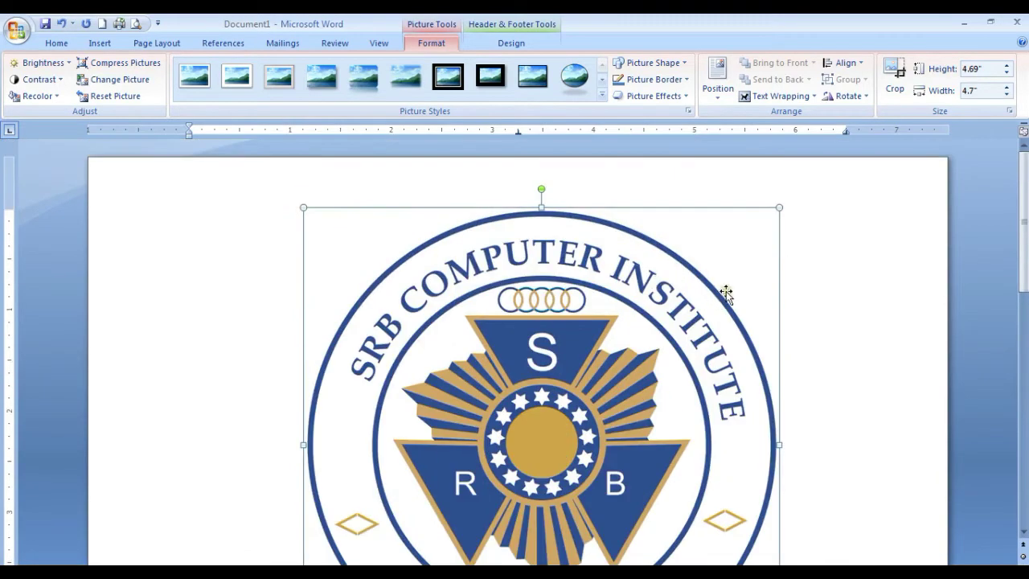
left_click_drag(776, 209, 584, 395)
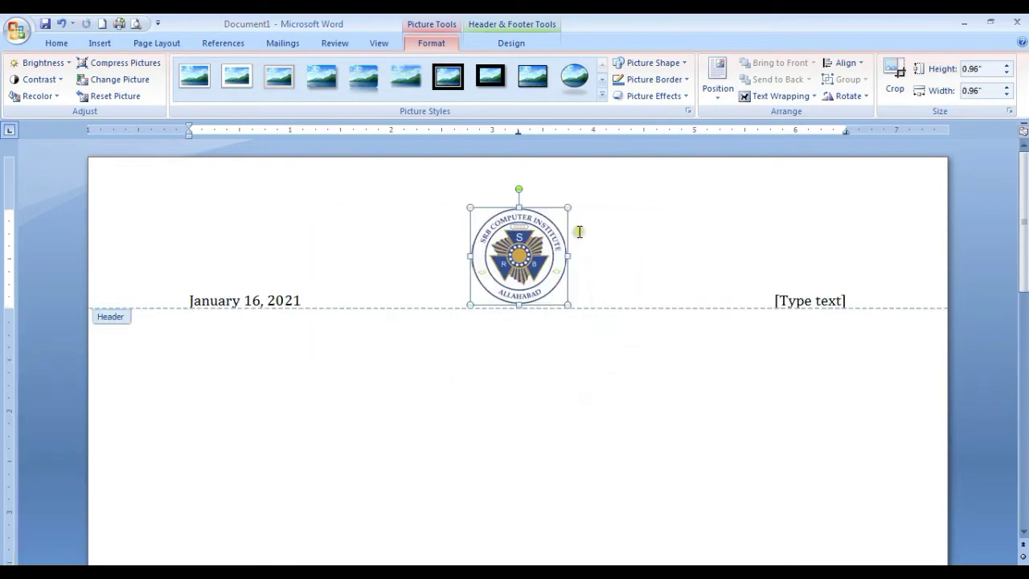
left_click_drag(567, 207, 555, 214)
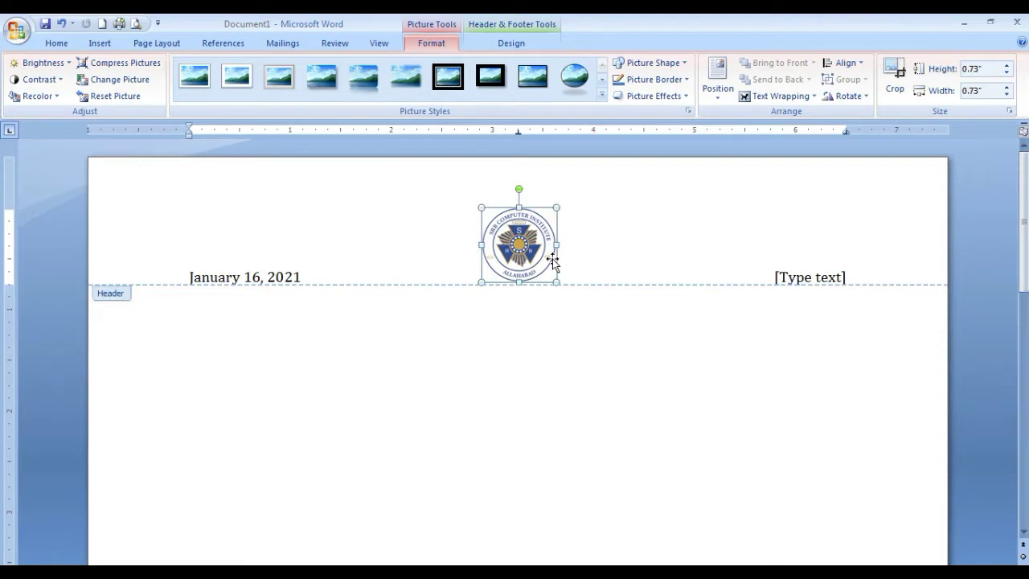
Step: Replace the header's remaining text placeholder with MS OFFICE 2007
left_click(795, 277)
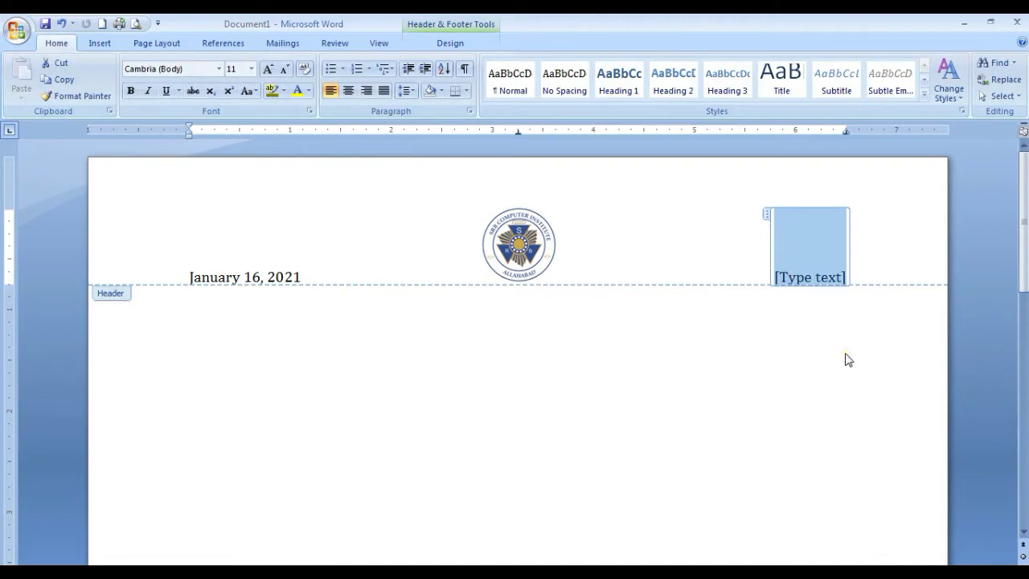
type("MS OFI")
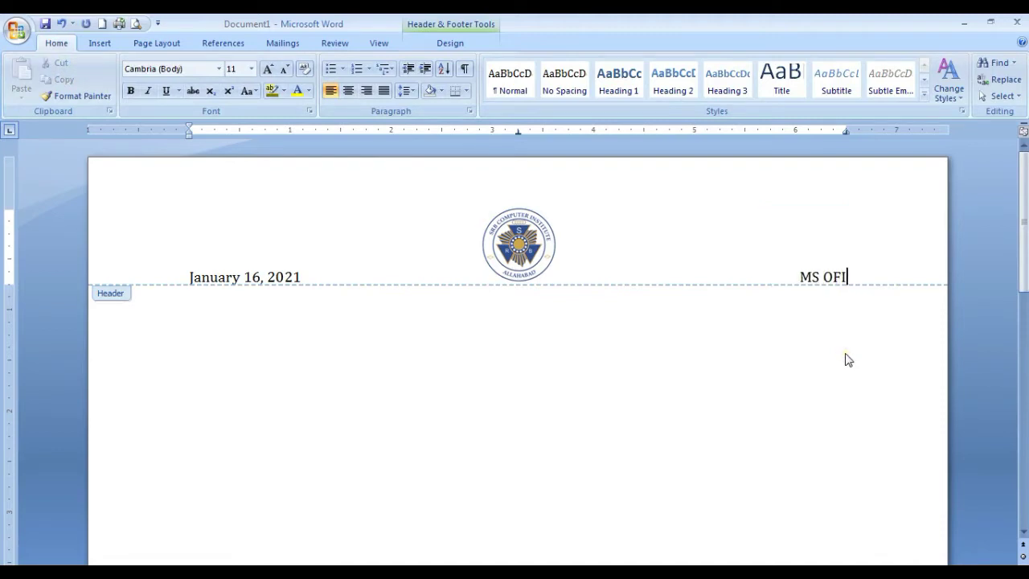
key("BackSpace")
type("FICE 2")
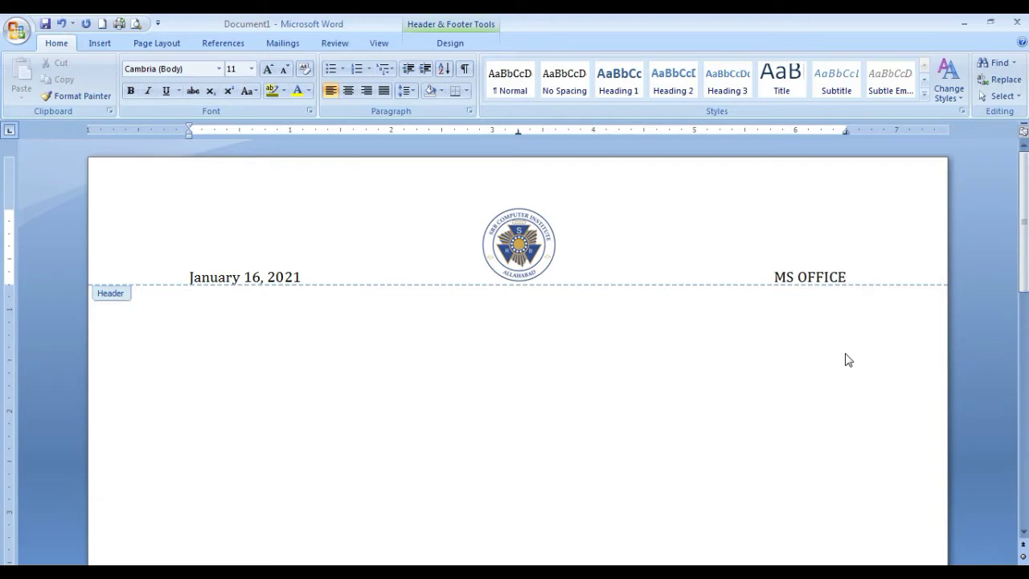
type("007")
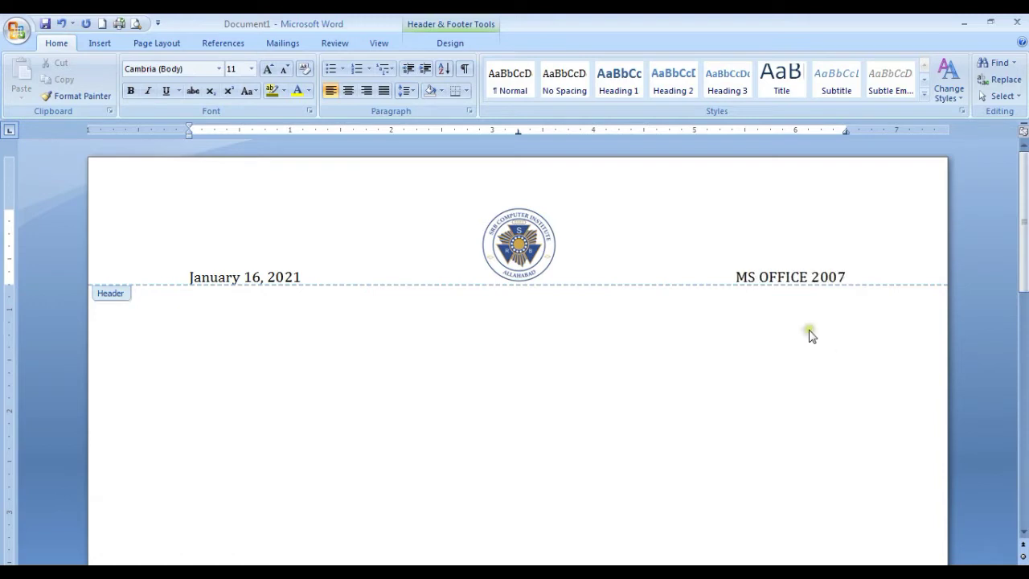
Step: Format the entire header line in bold at font size 14
left_click_drag(861, 277, 181, 278)
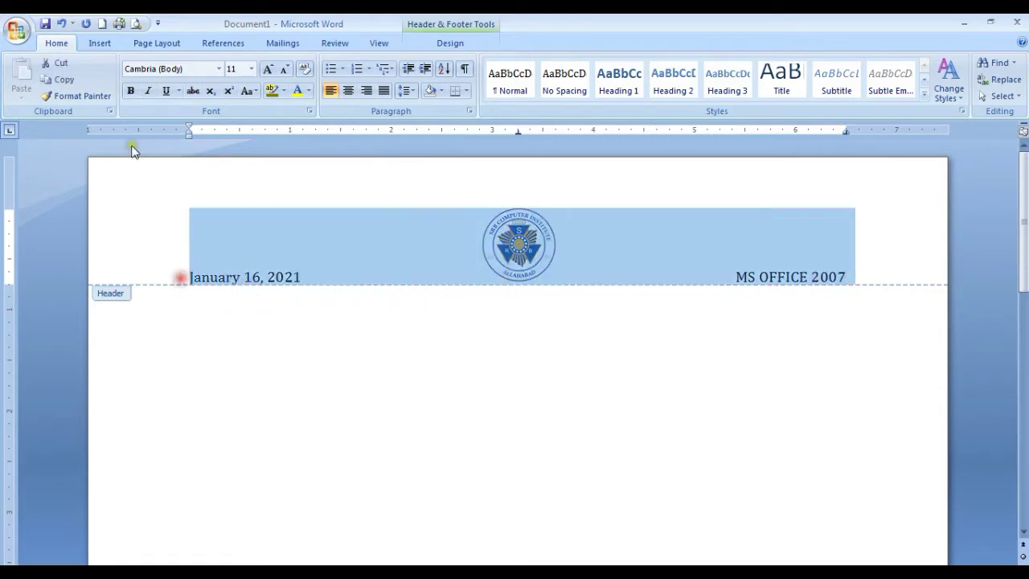
left_click(267, 68)
left_click(268, 68)
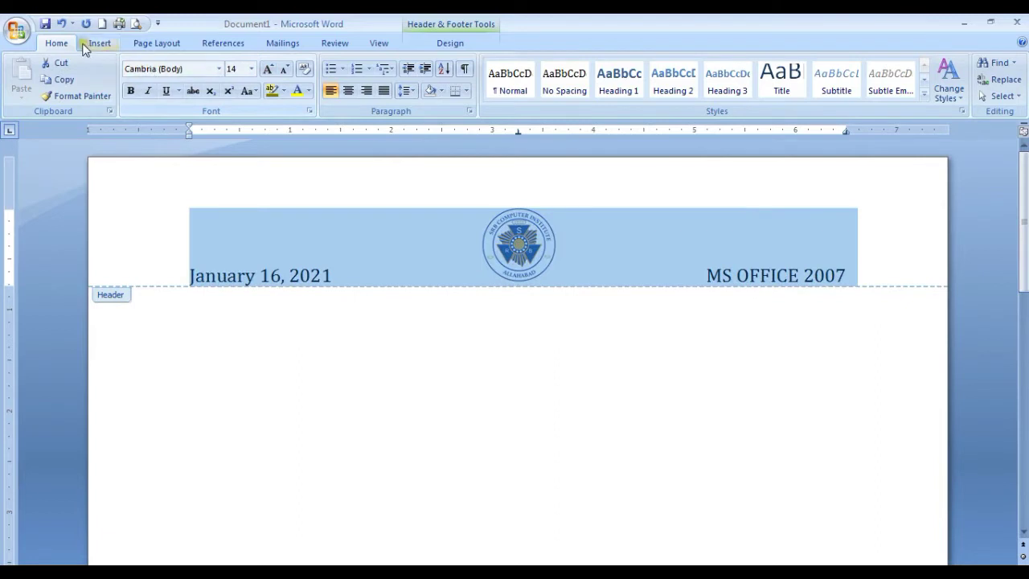
left_click(133, 91)
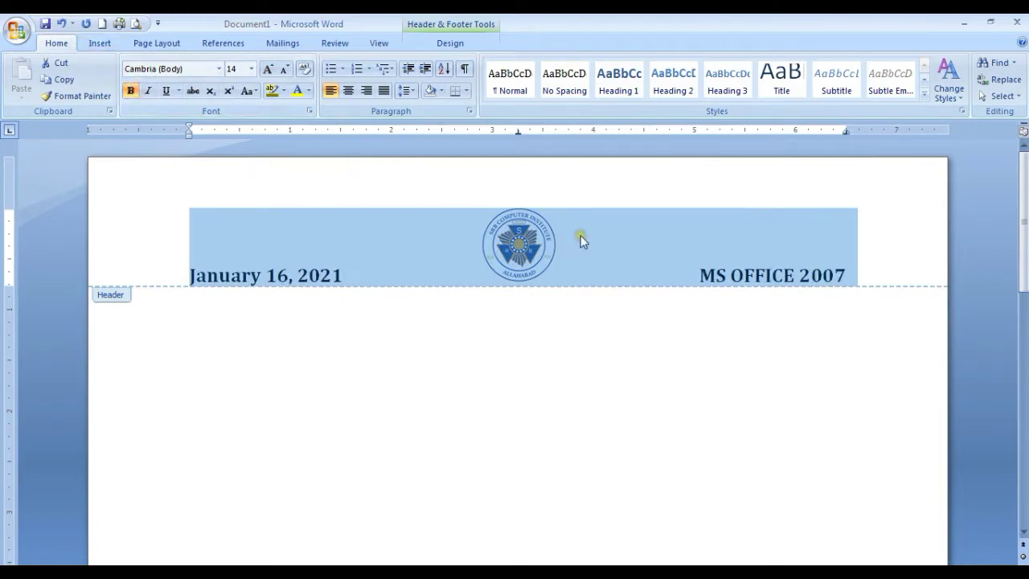
left_click(849, 276)
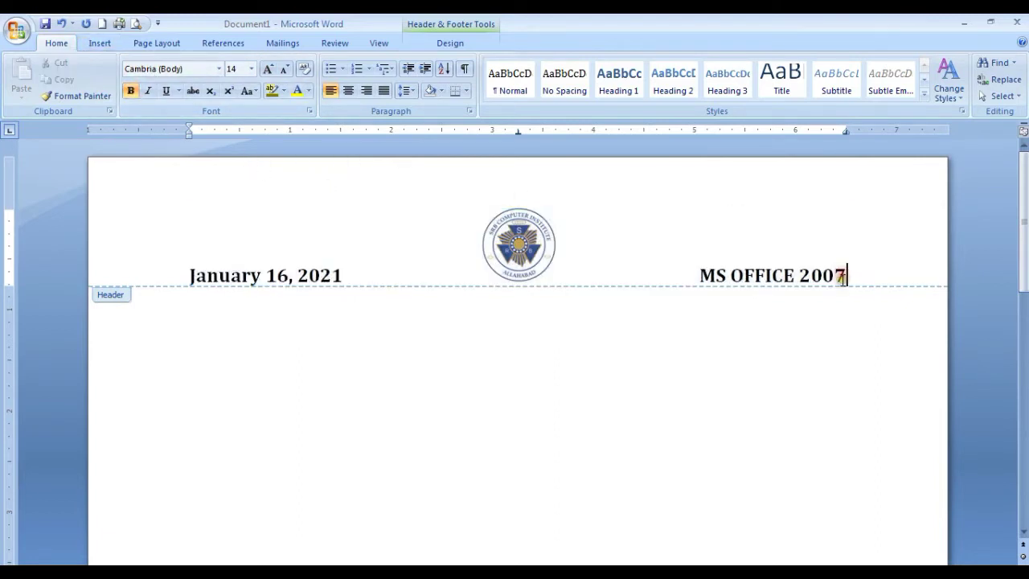
Step: Replace the date in the header with the text LESSON - 1
mouse_move(340, 278)
left_mouse_down()
mouse_move(172, 276)
mouse_move(202, 266)
mouse_move(179, 266)
mouse_move(257, 288)
mouse_move(337, 276)
left_mouse_up()
left_click(320, 278)
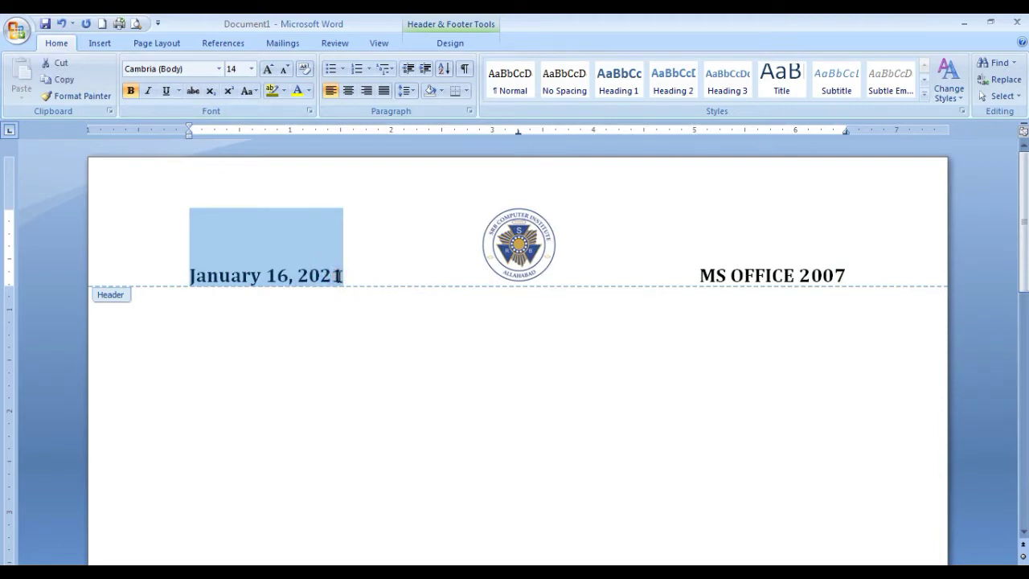
type("LESSON - 1")
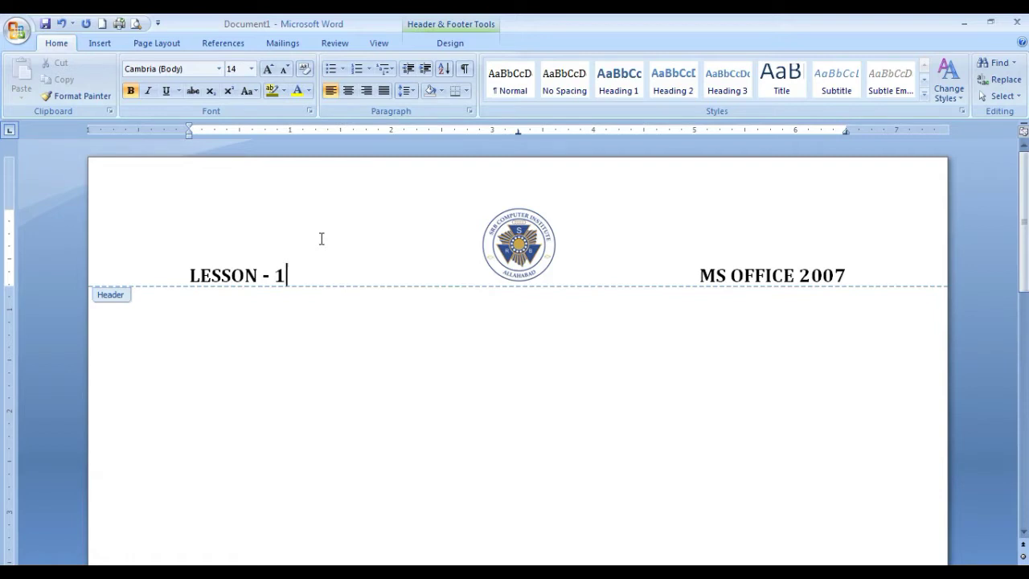
Step: Switch back and forth between the header and the footer, ending in the empty footer
left_click(453, 45)
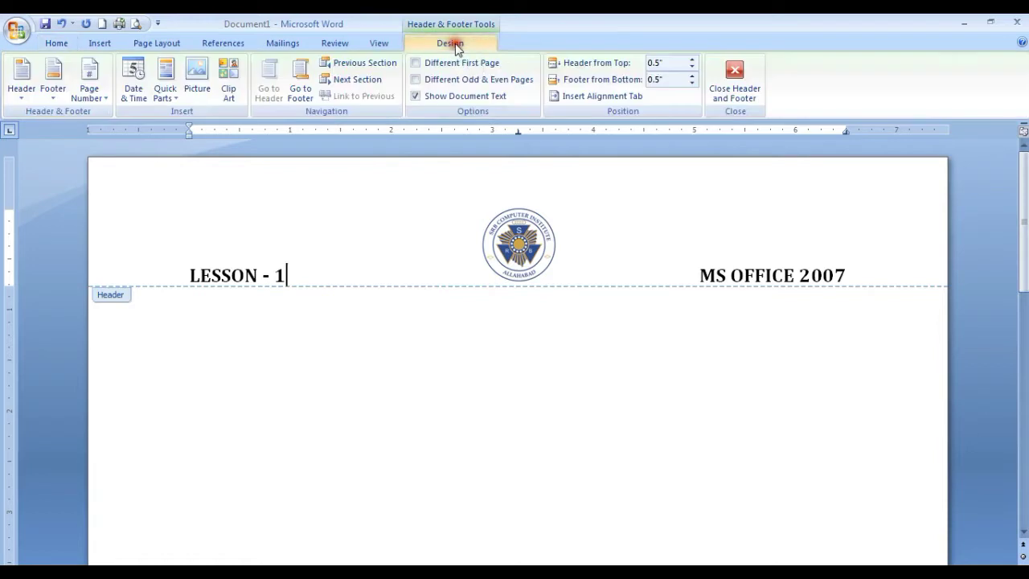
left_click(301, 93)
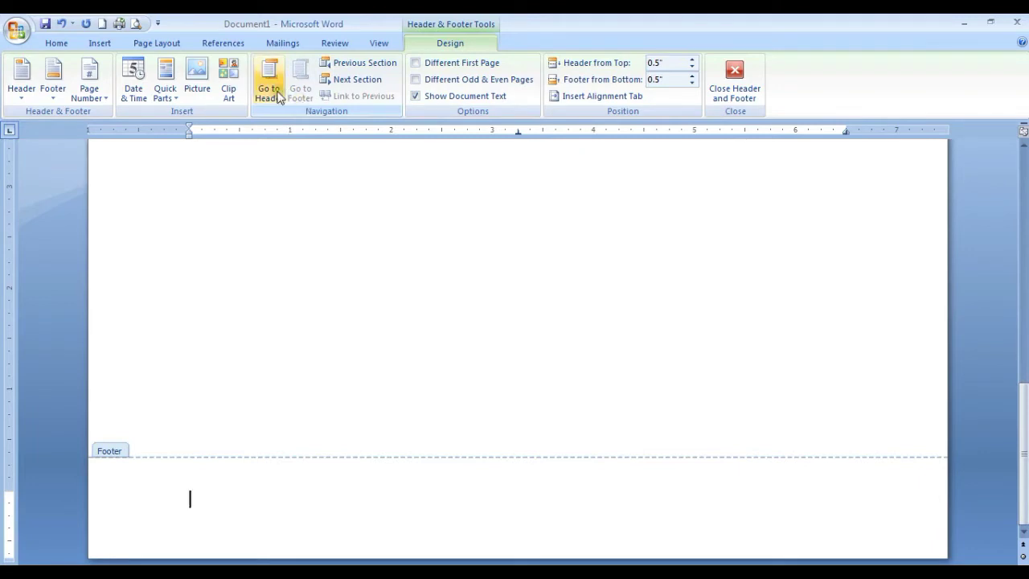
left_click(277, 95)
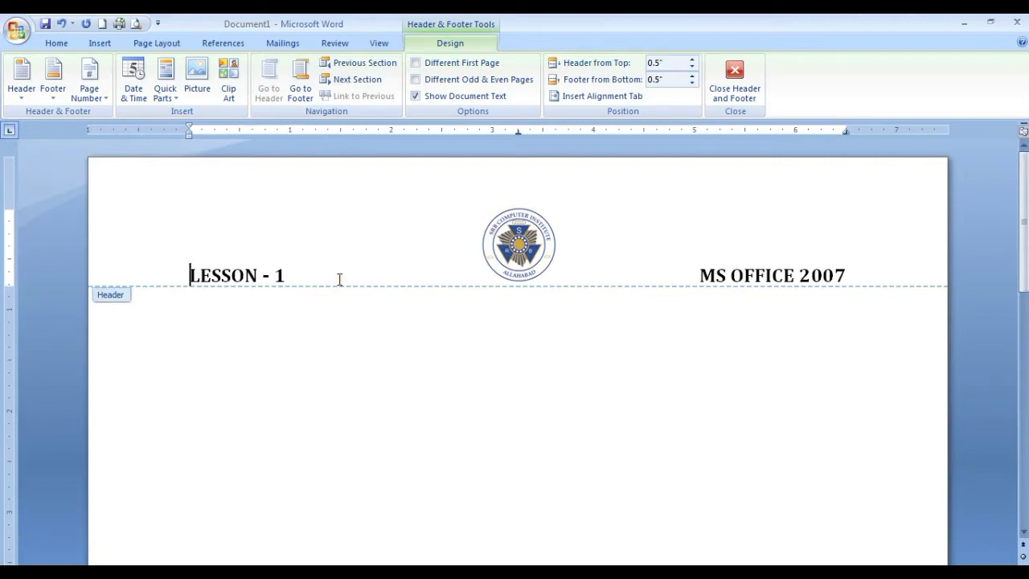
key("Down")
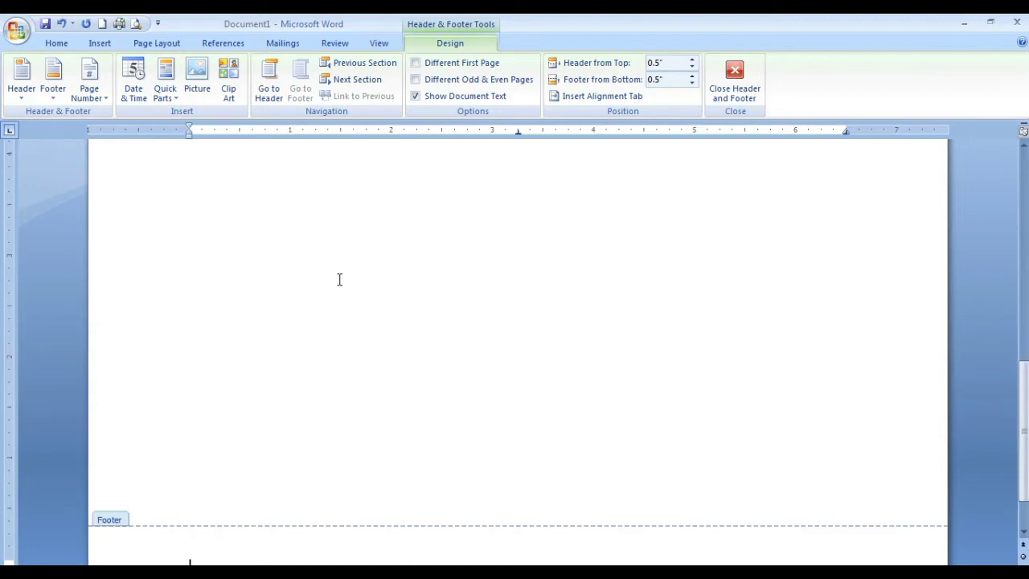
scroll(345, 314, "down", 1)
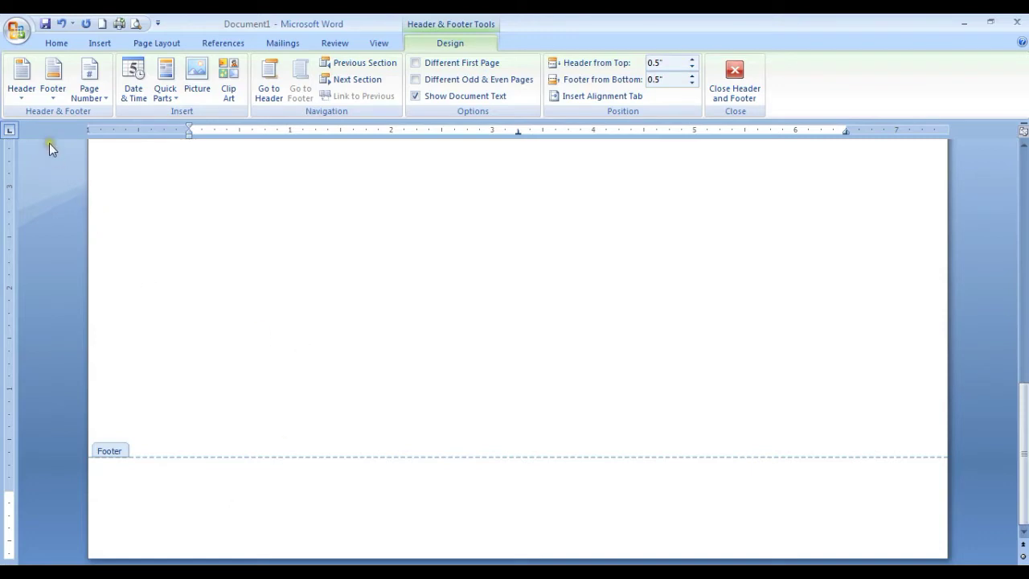
Step: Browse the built-in footer designs and insert the Annual footer
left_click(52, 98)
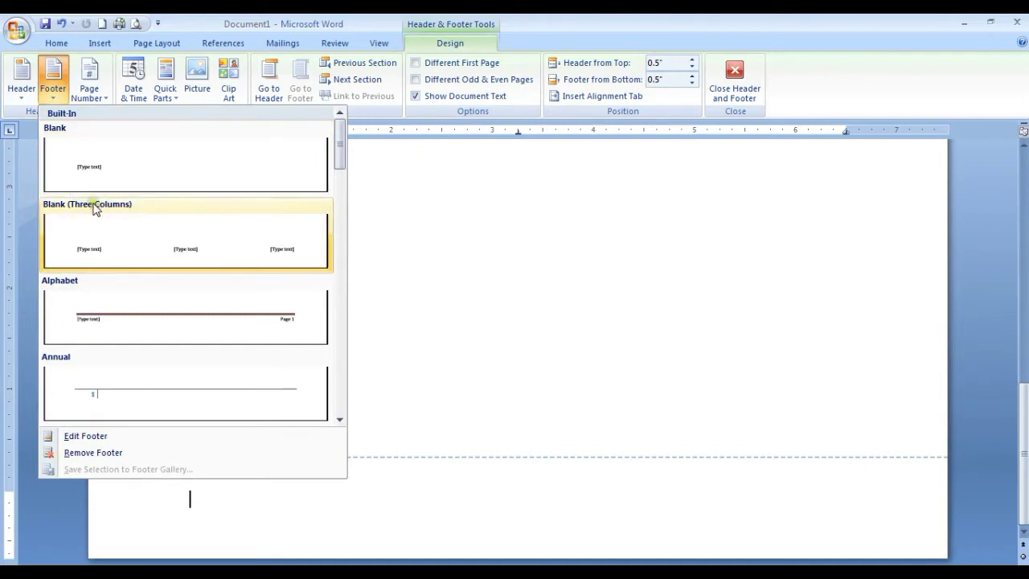
scroll(214, 391, "down", 3)
scroll(227, 342, "up", 3)
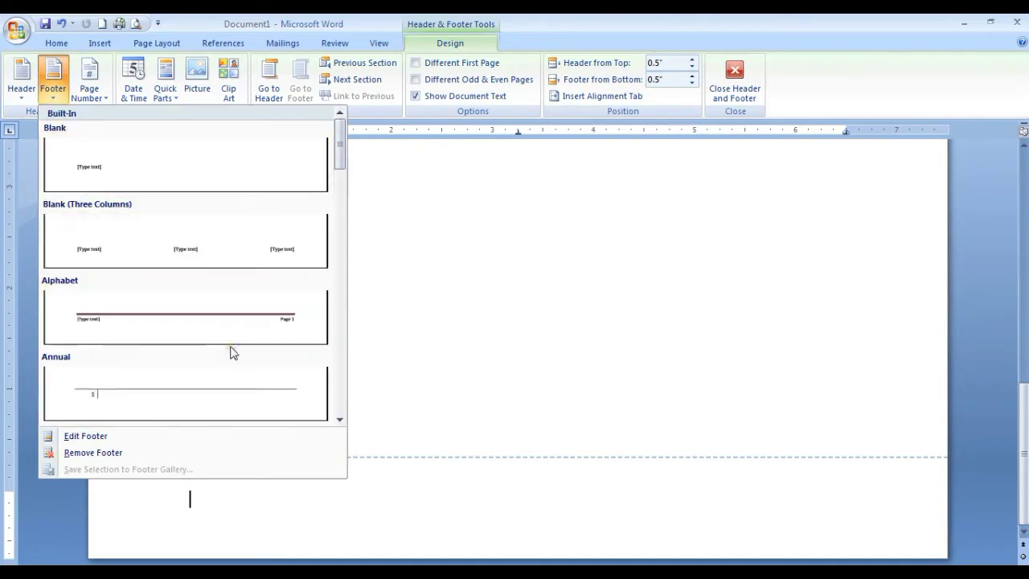
scroll(224, 334, "down", 3)
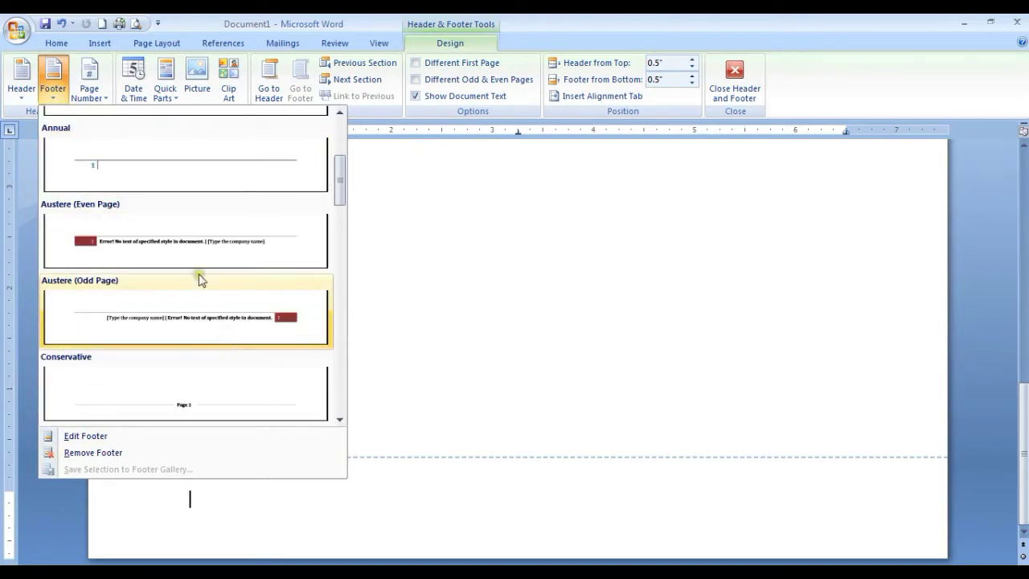
left_click(101, 177)
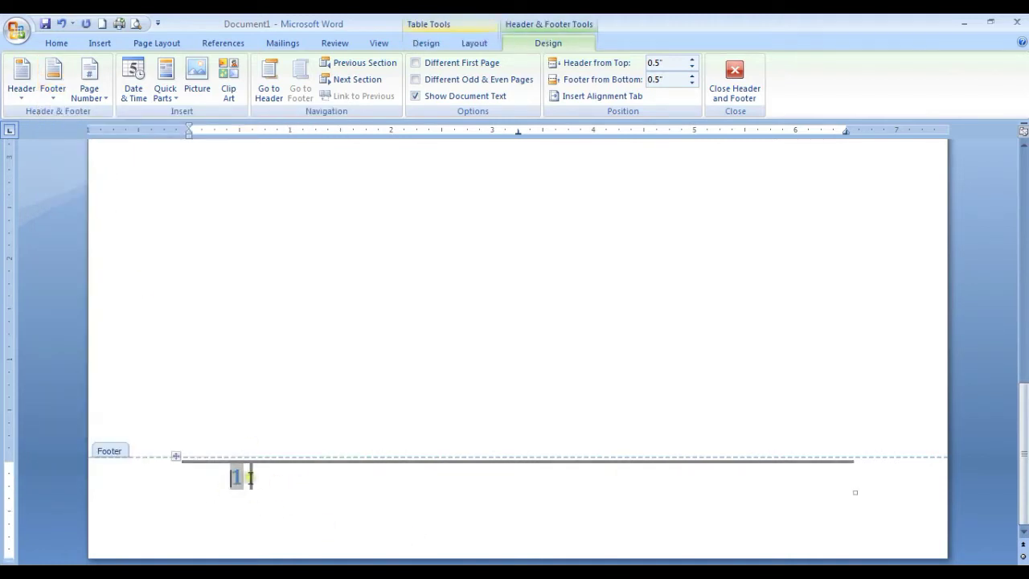
Step: Replace the footer's automatic page number with a plain 1 and delete it, leaving the number cell empty
double_click(242, 478)
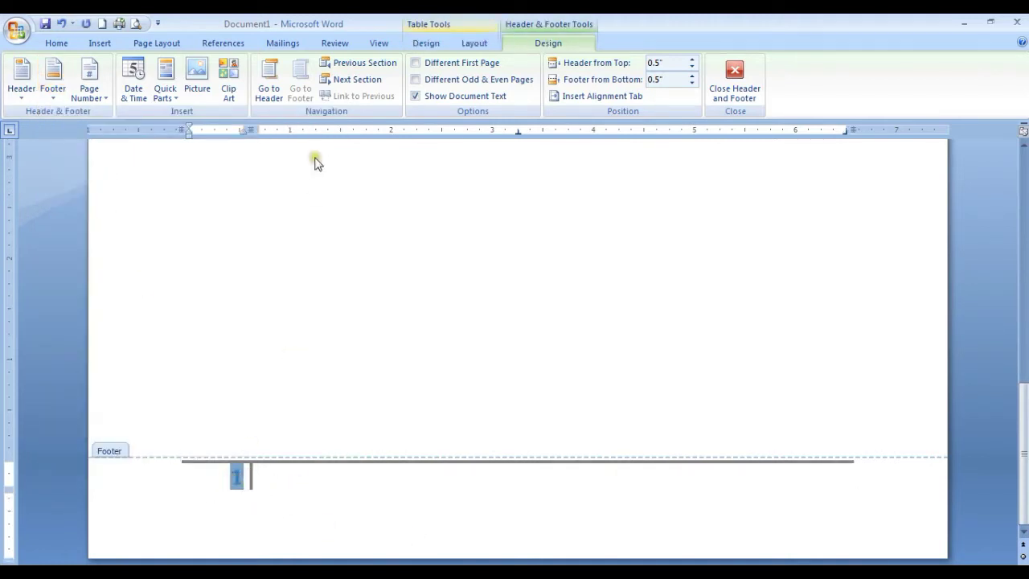
type("1")
left_click(296, 495)
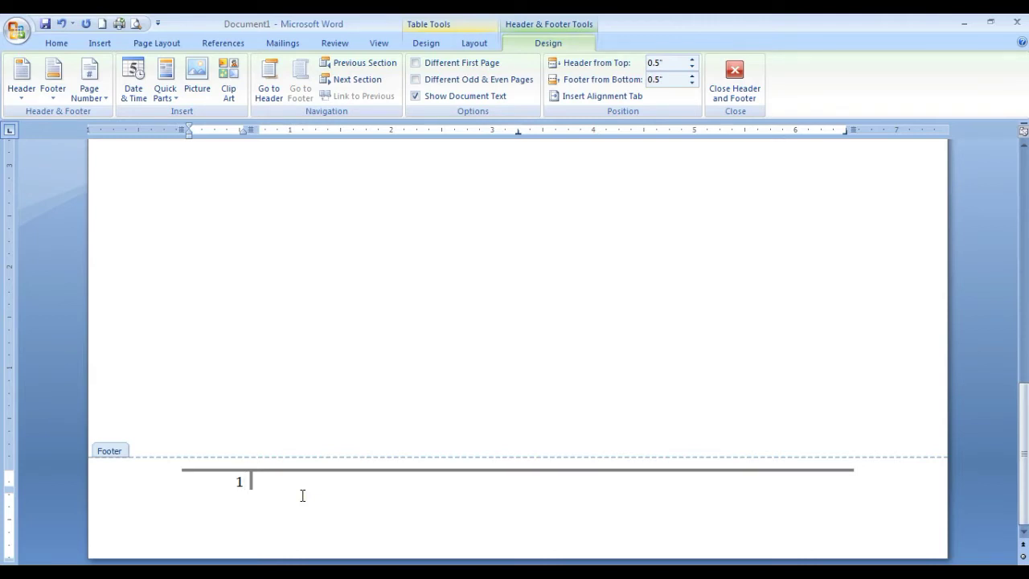
key("BackSpace")
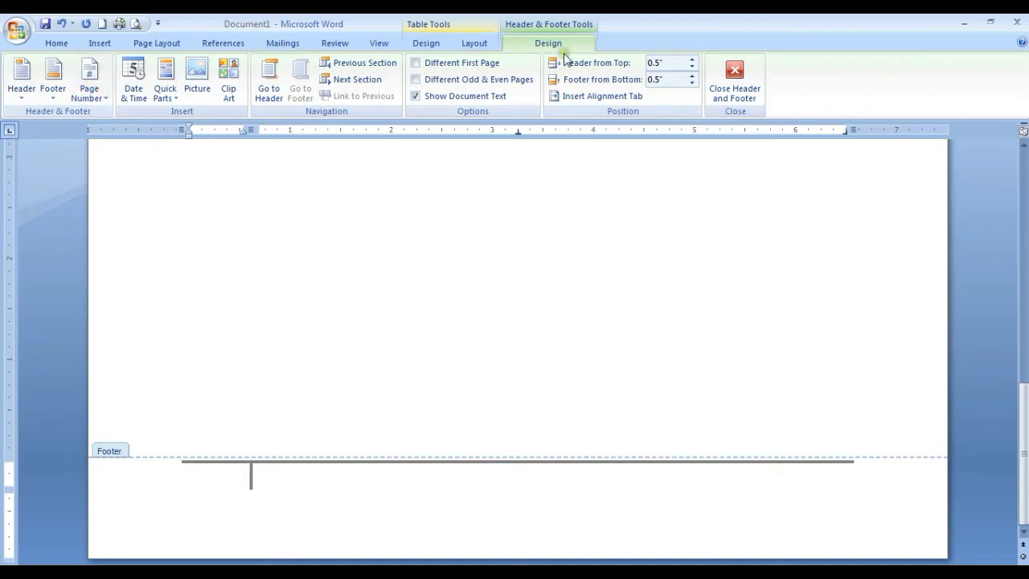
Step: Insert an Accent Bar 1 page number at the top of the page
left_click(85, 90)
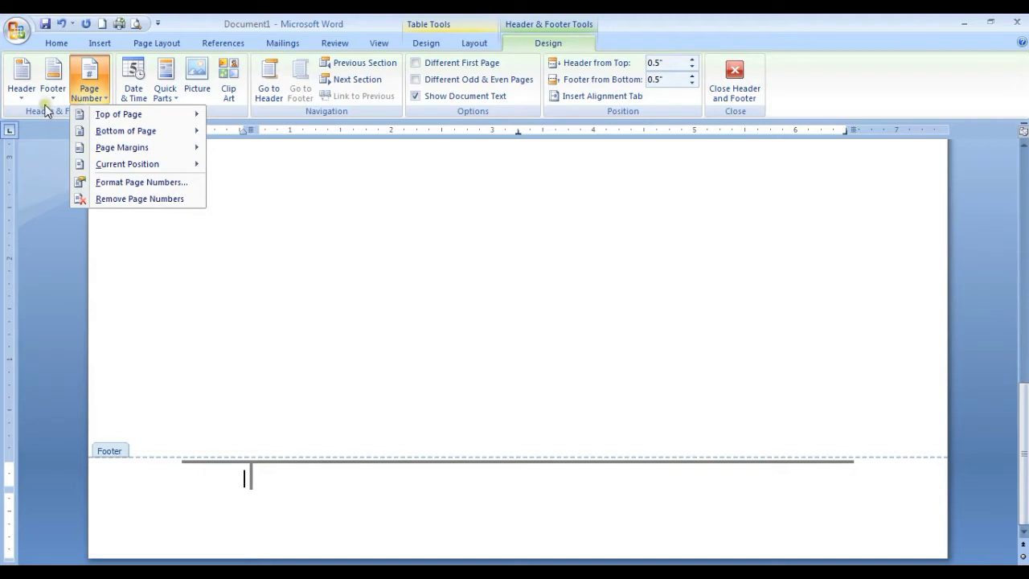
mouse_move(147, 168)
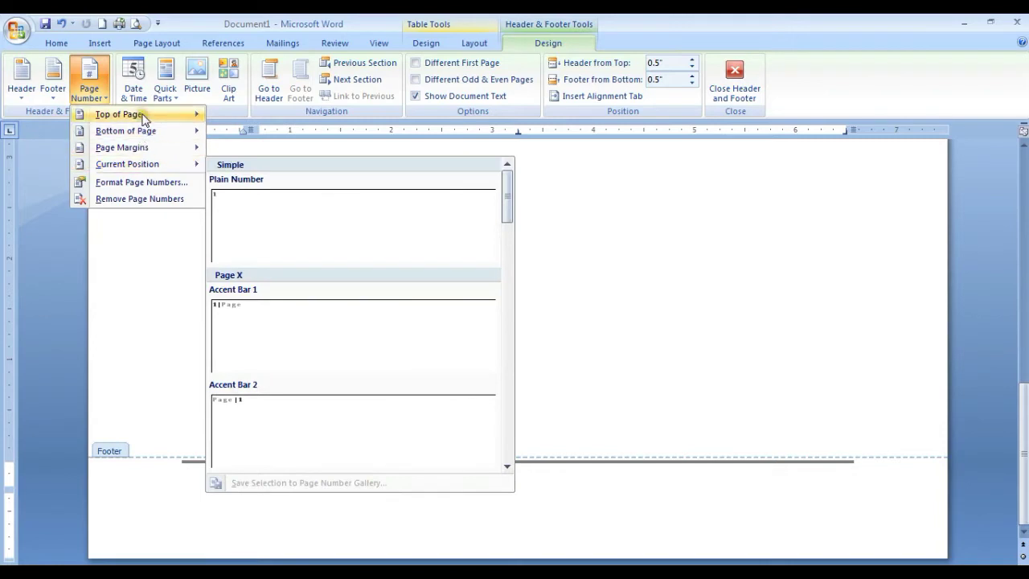
mouse_move(145, 118)
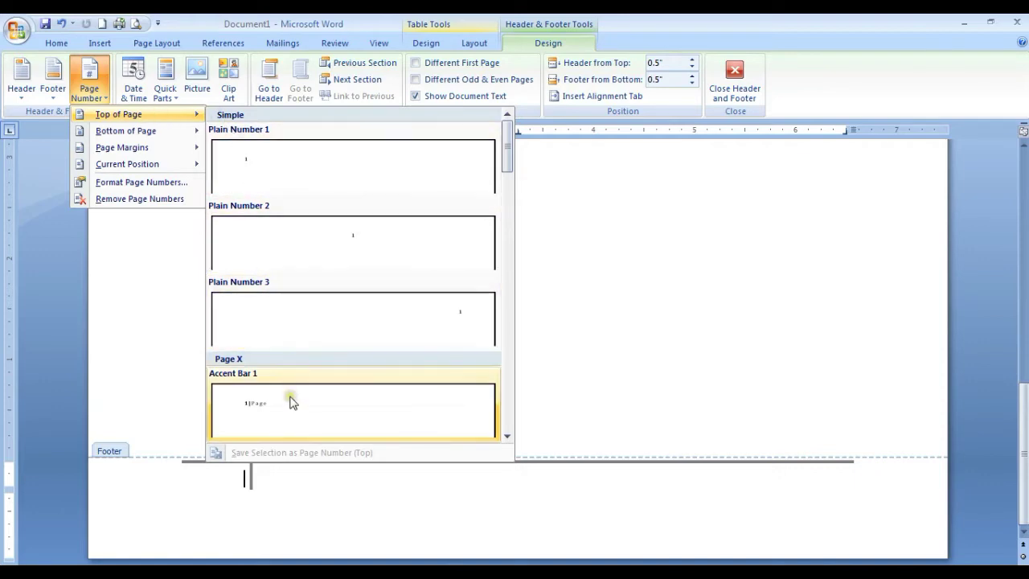
left_click(243, 401)
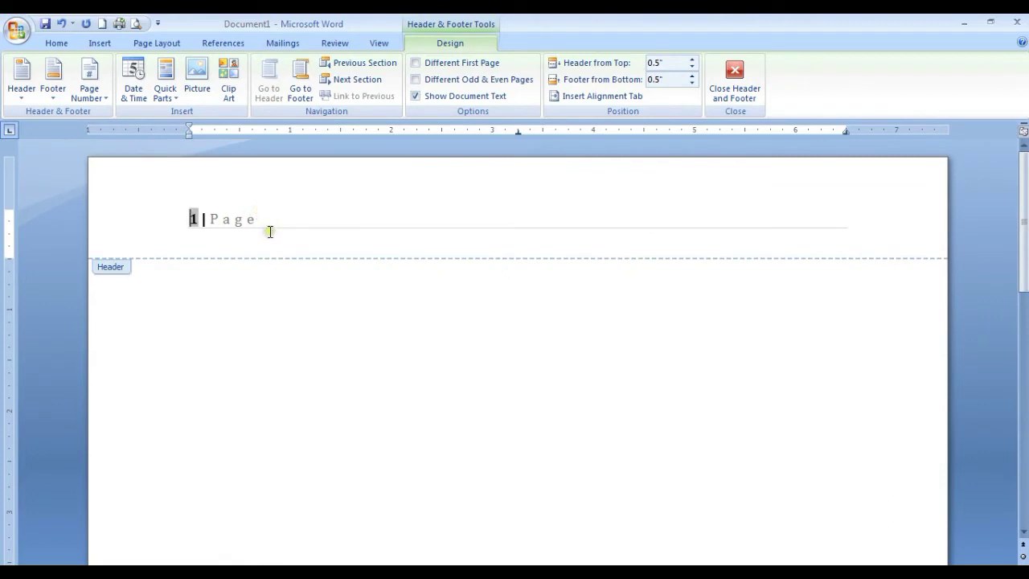
Step: Undo the top-of-page number and insert an Accent Bar 3 page number at the current position in the footer's number cell
key("ctrl+z")
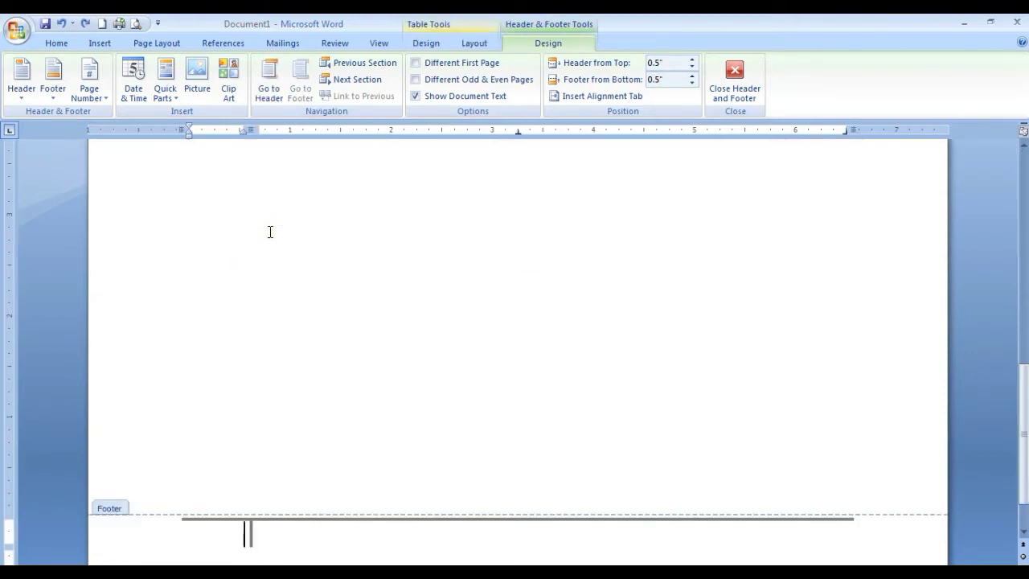
left_click(107, 100)
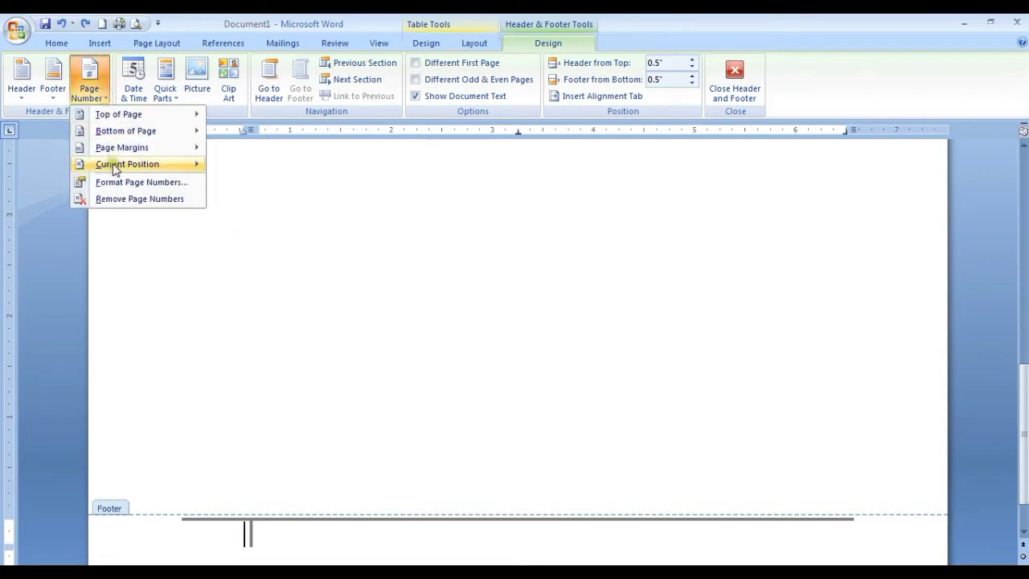
mouse_move(115, 167)
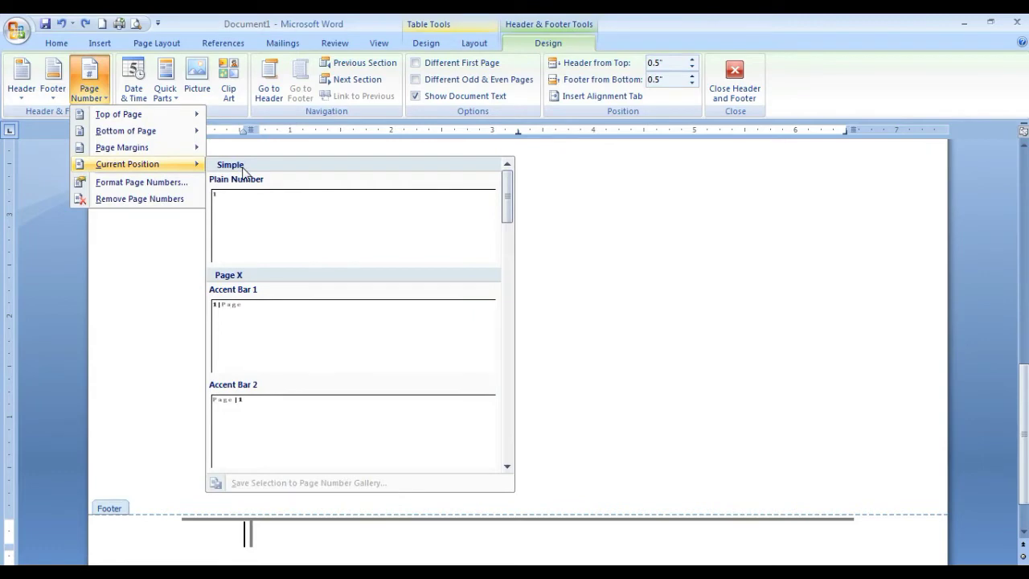
scroll(268, 326, "down", 3)
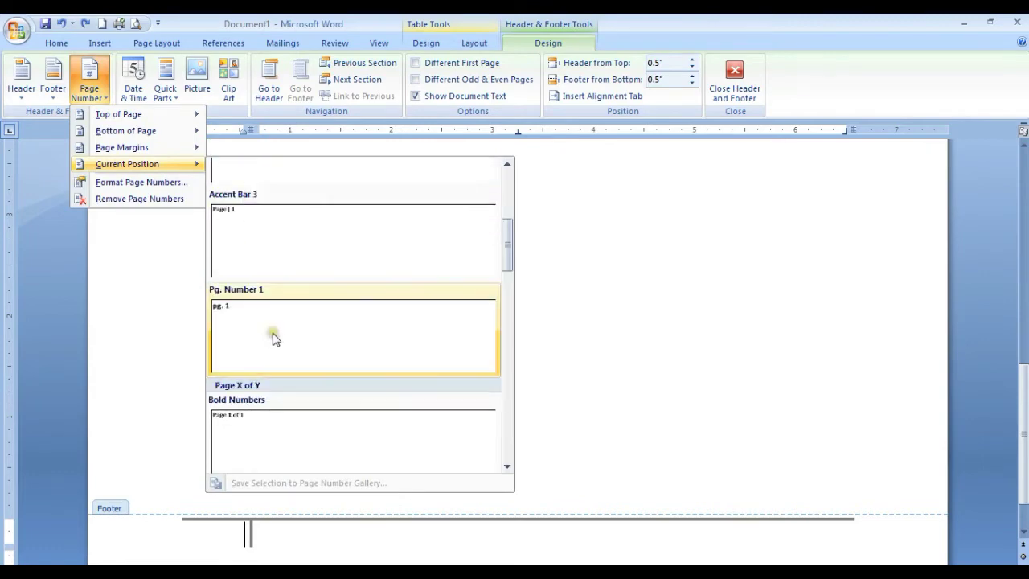
left_click(247, 261)
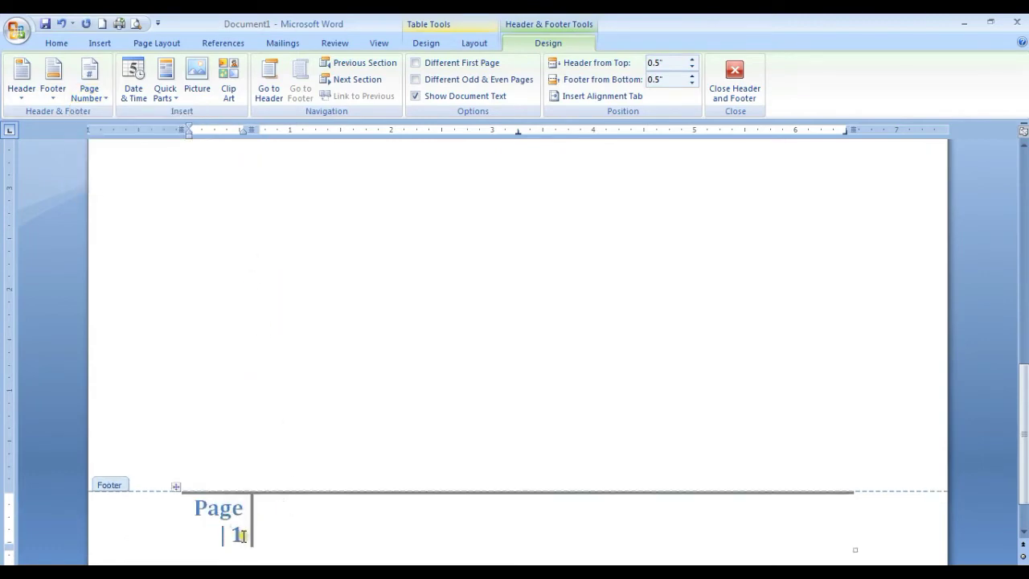
Step: Replace the footer's page number text with the Plain Number design and leave header and footer editing
left_click_drag(241, 537, 201, 528)
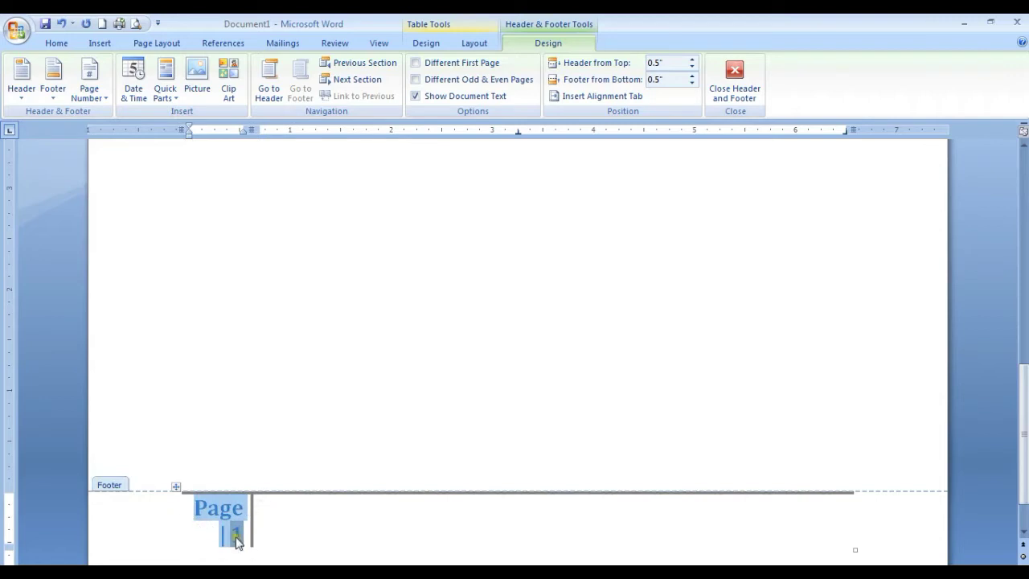
left_click(101, 97)
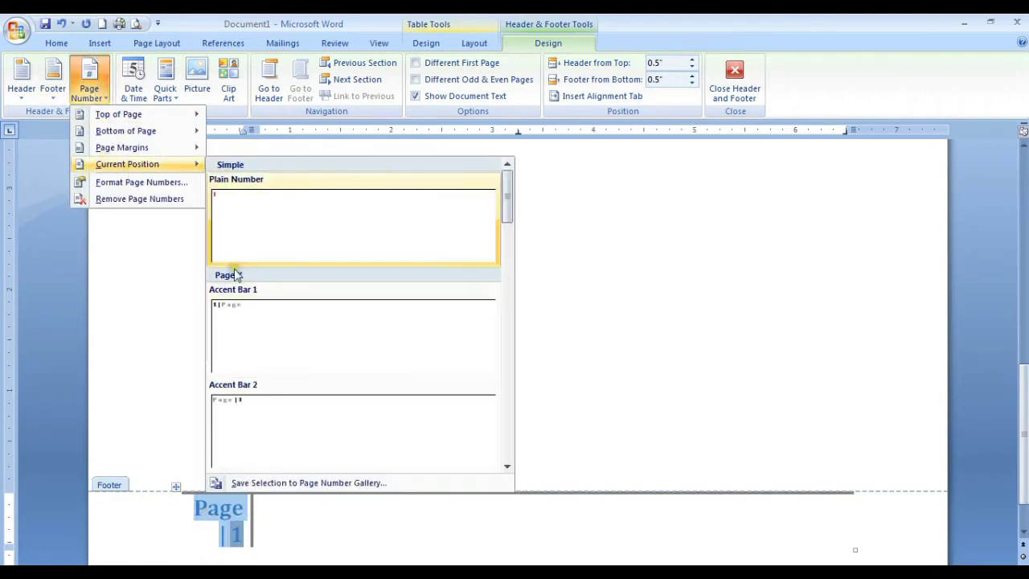
left_click(240, 251)
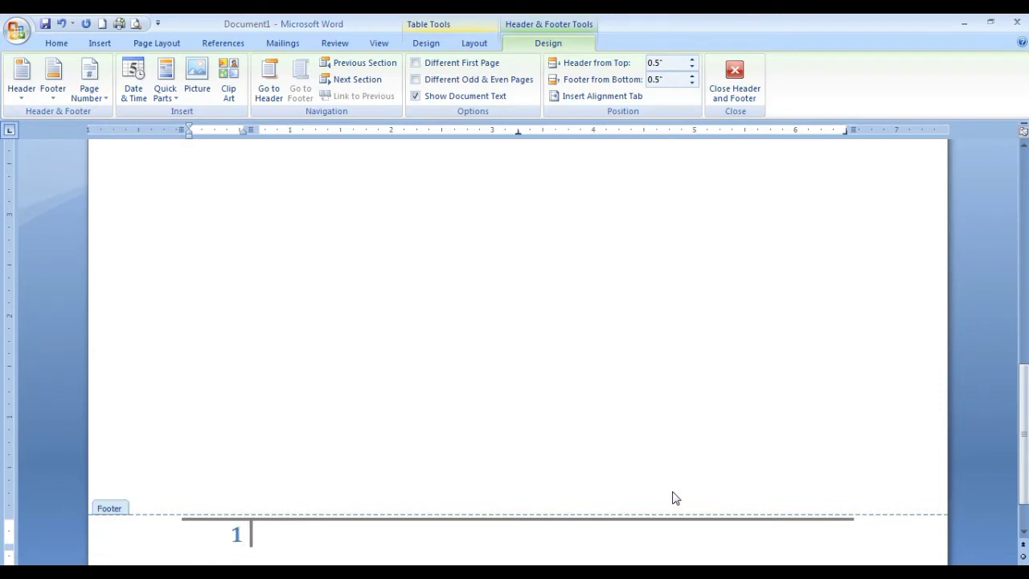
scroll(675, 494, "up", 15)
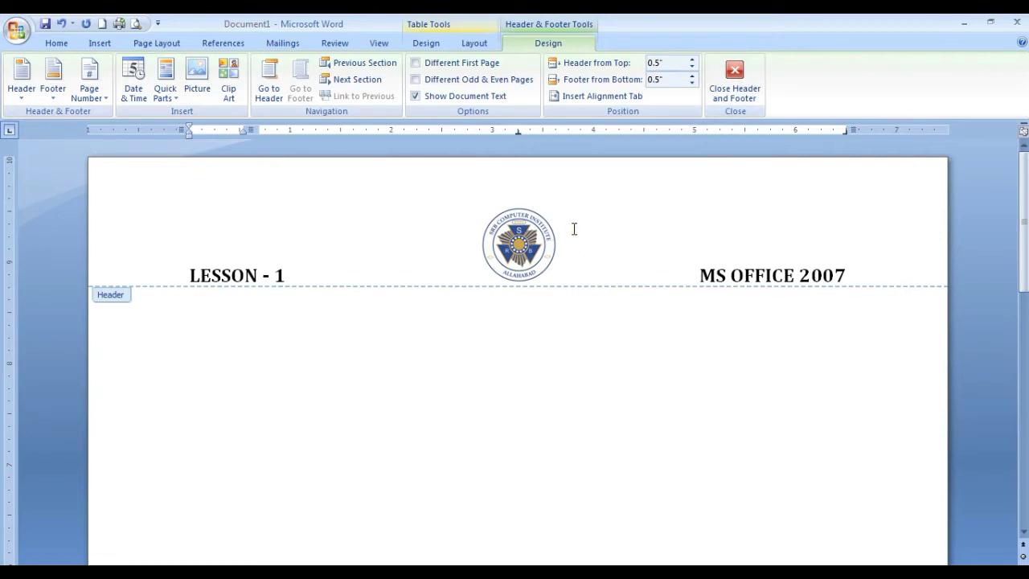
left_click(727, 87)
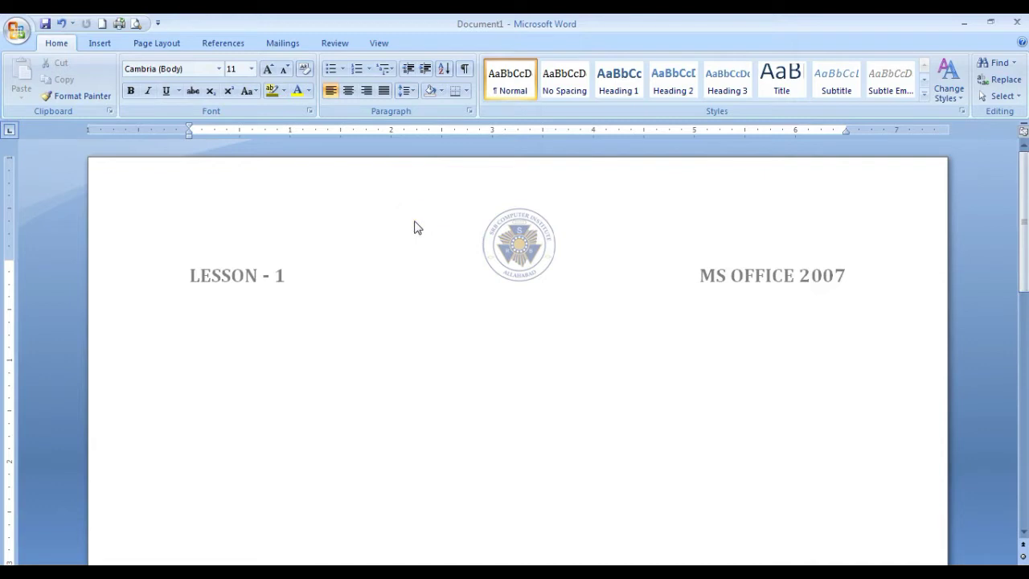
Step: Check the page's header in Print Preview and return to the document
left_click(375, 305)
key("ctrl+F2")
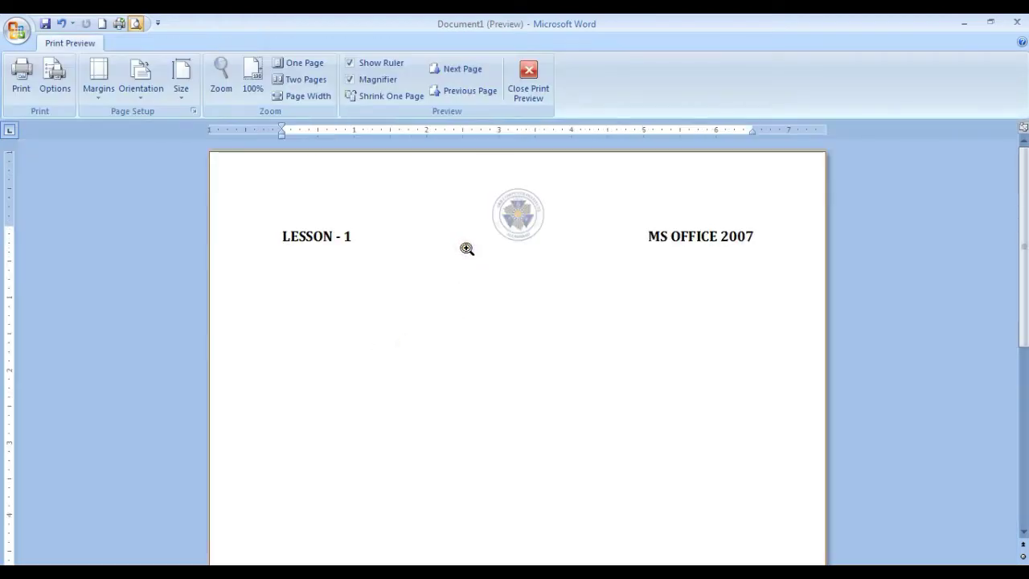
left_click(528, 82)
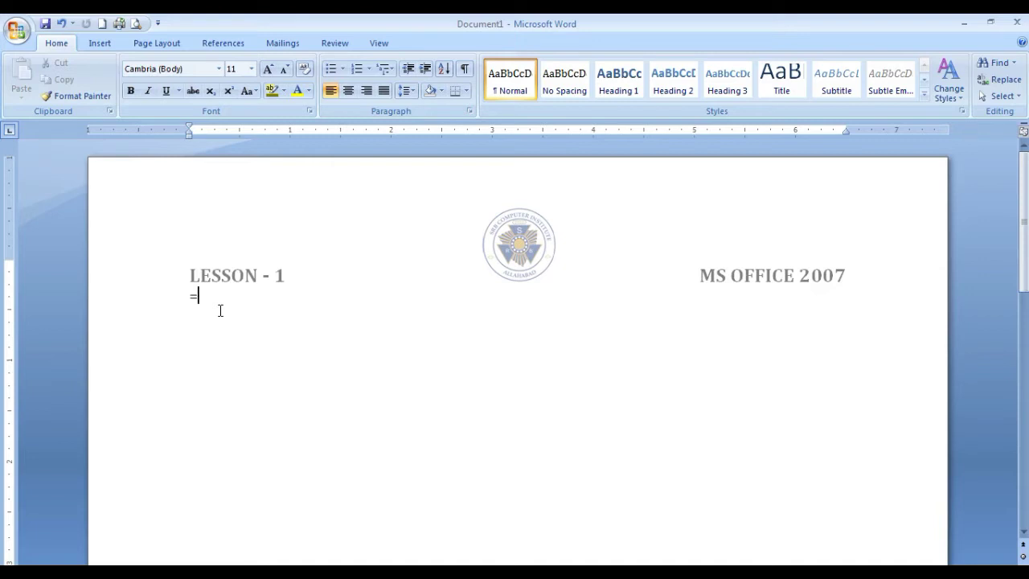
Step: Fill the document body with sample paragraphs using =RAND()
type("RAND()")
key("Return")
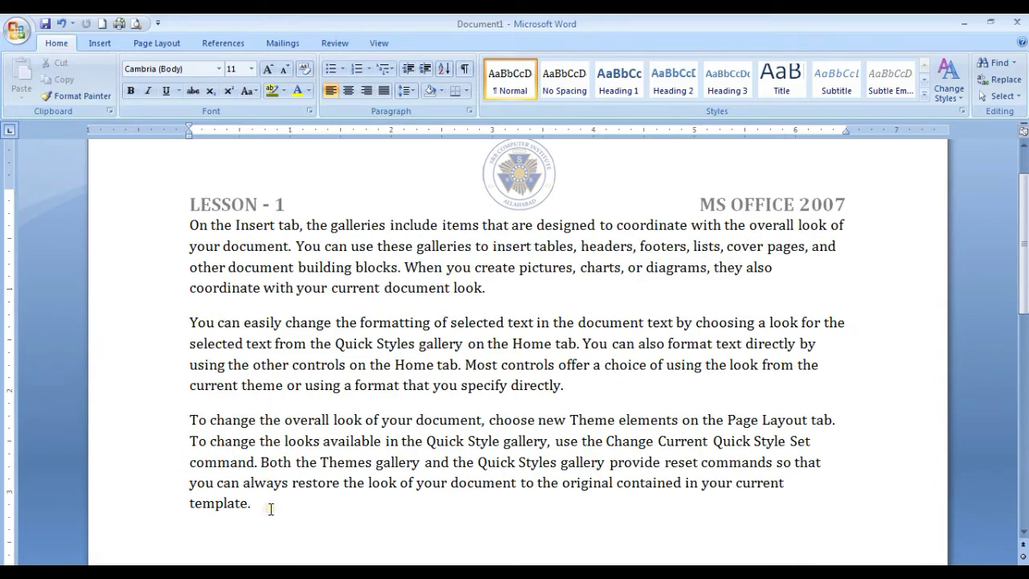
left_click_drag(259, 503, 178, 228)
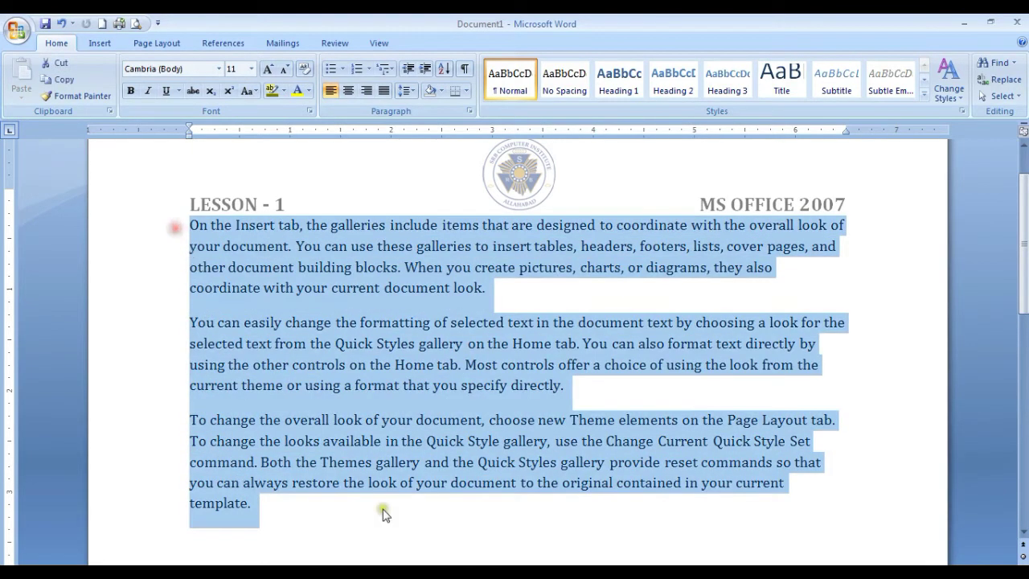
left_click(297, 504)
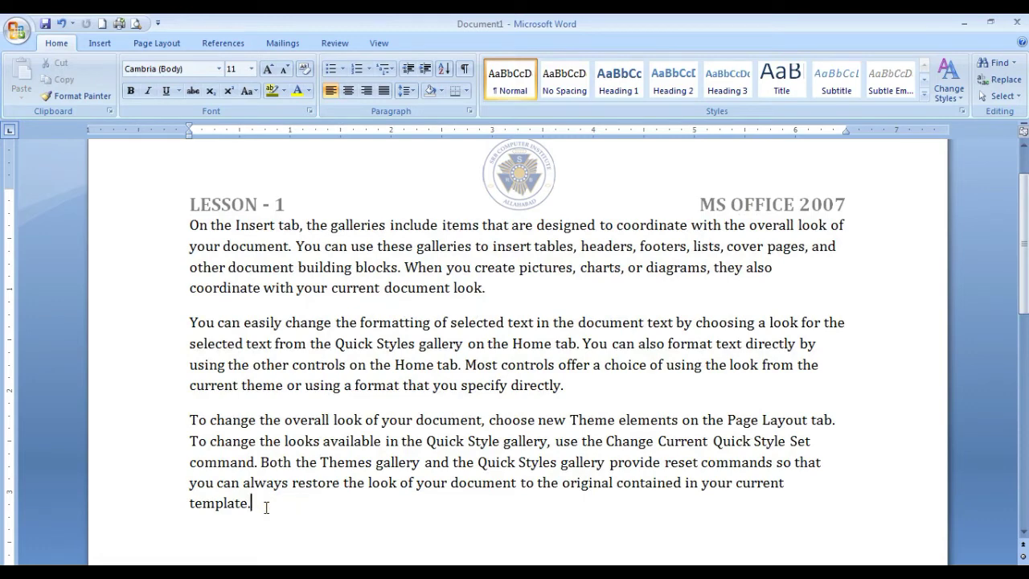
Step: Copy all the body text and paste it repeatedly on the empty line below the last paragraph
key("ctrl+a")
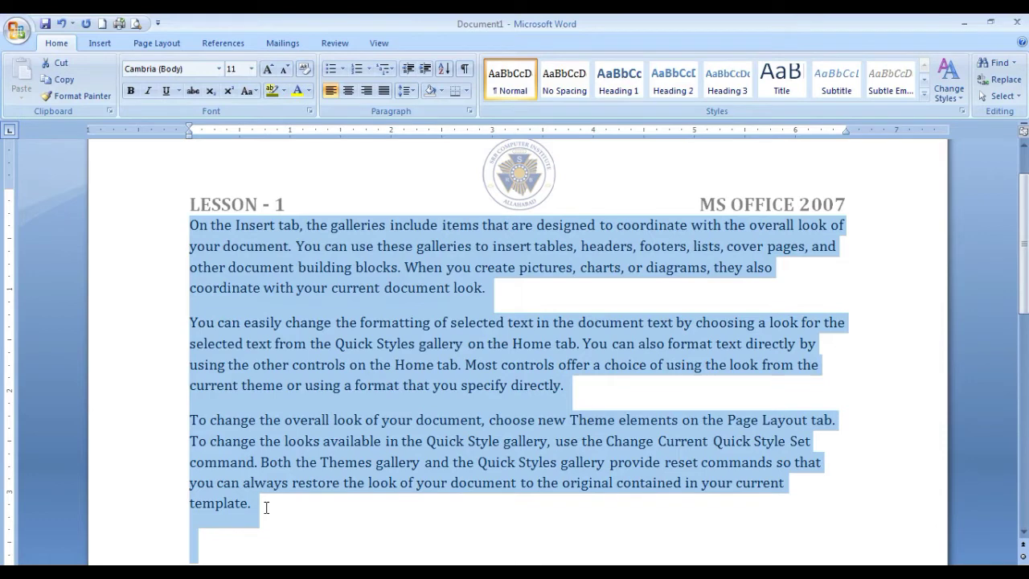
key("ctrl+c")
left_click(214, 546)
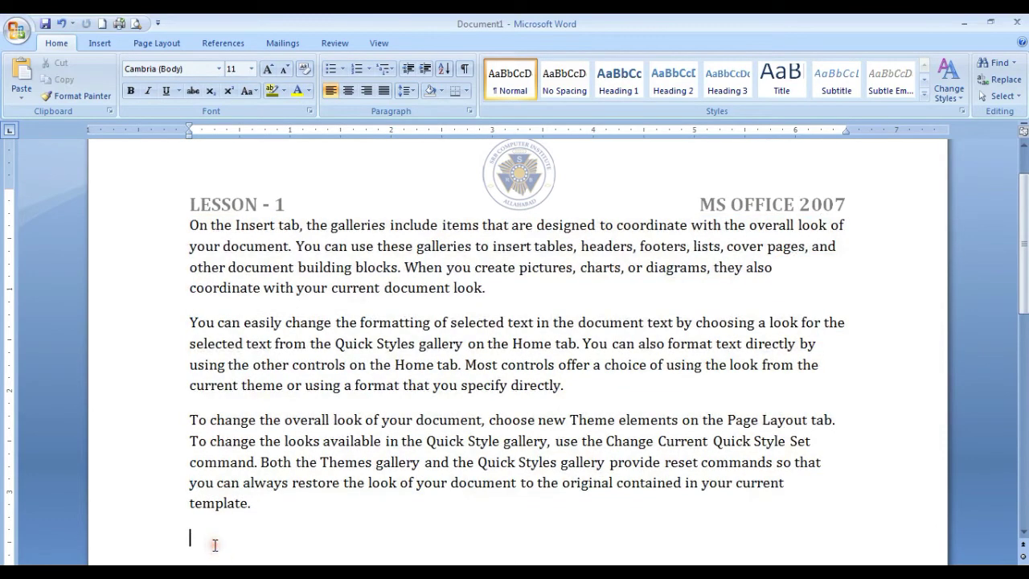
key("ctrl+v")
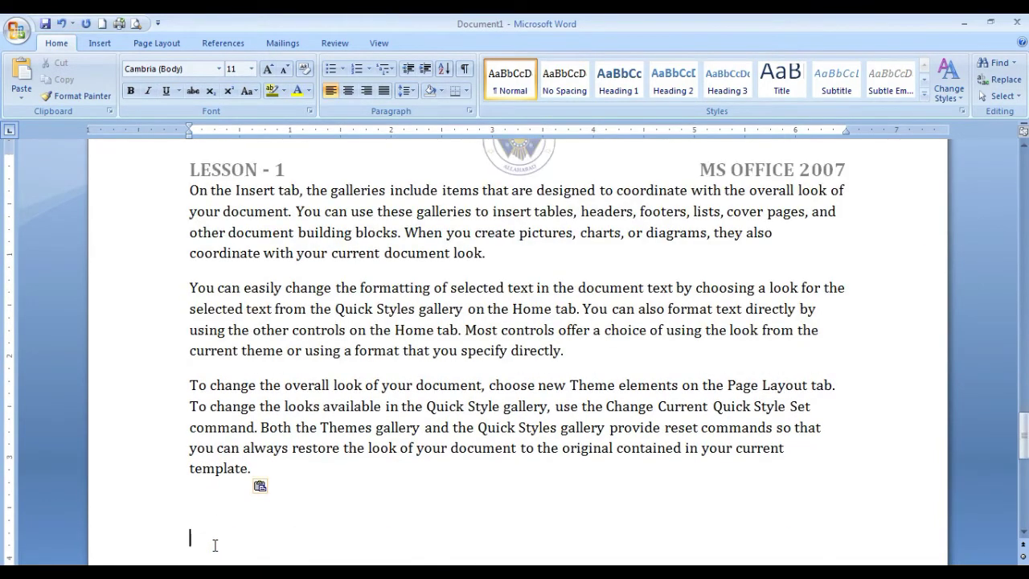
Step: Paste further copies of the sample text at the end of the document to fill more pages
scroll(314, 453, "down", 2)
scroll(313, 453, "down", 2)
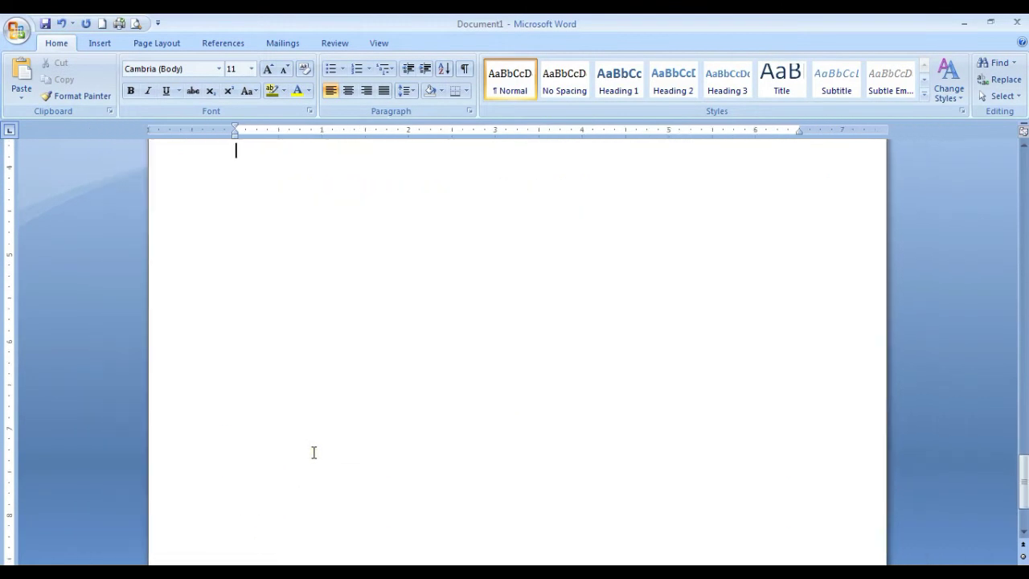
scroll(314, 453, "up", 2)
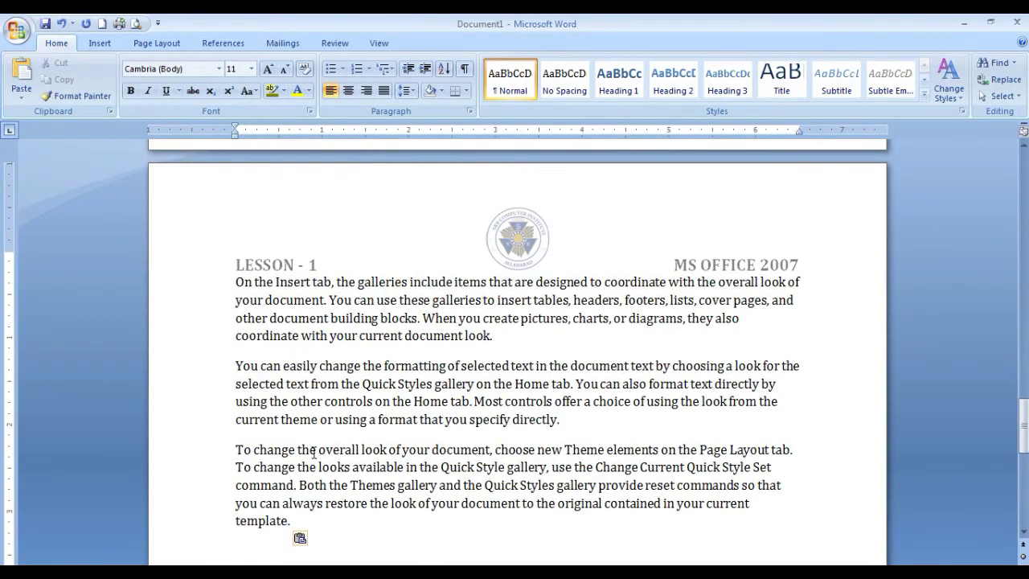
scroll(314, 452, "up", 4)
scroll(368, 516, "down", 3)
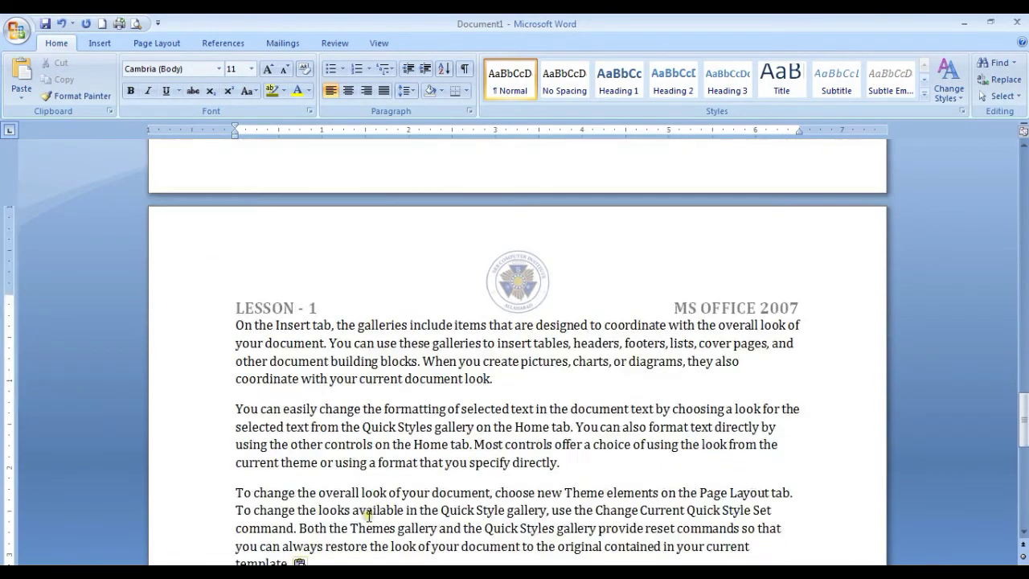
scroll(367, 515, "down", 2)
key("ctrl+v")
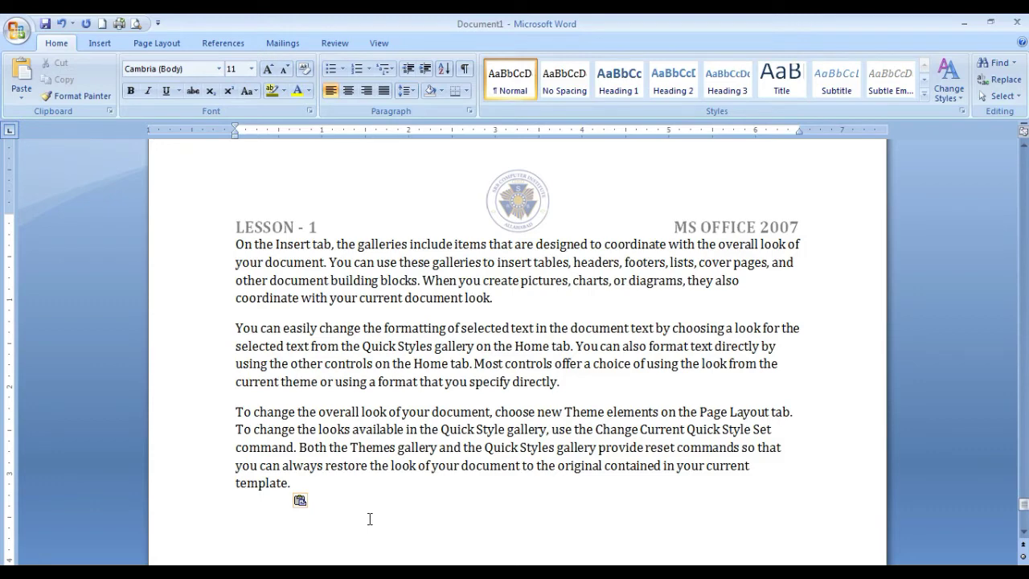
scroll(370, 519, "down", 3)
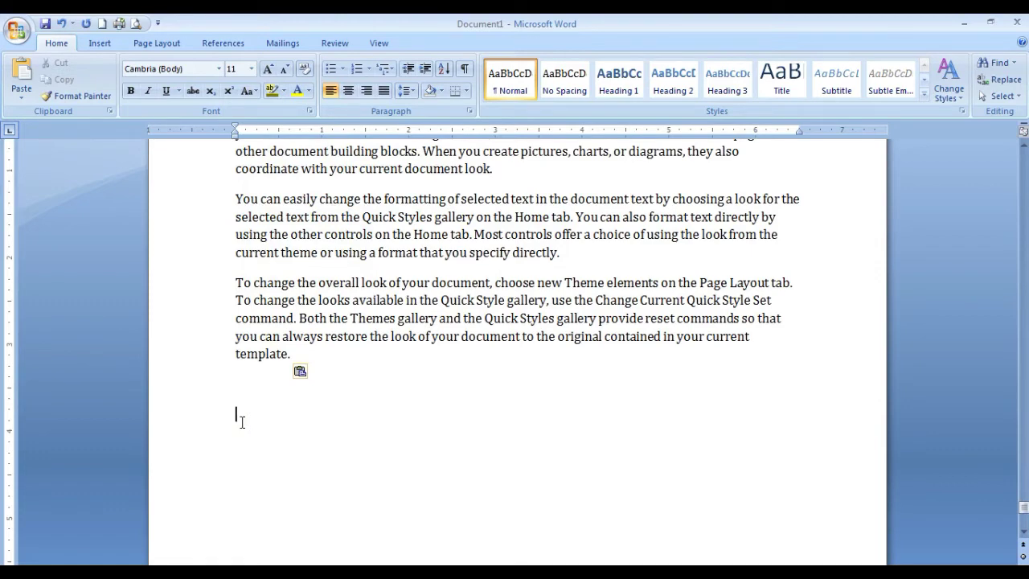
scroll(242, 422, "up", 5)
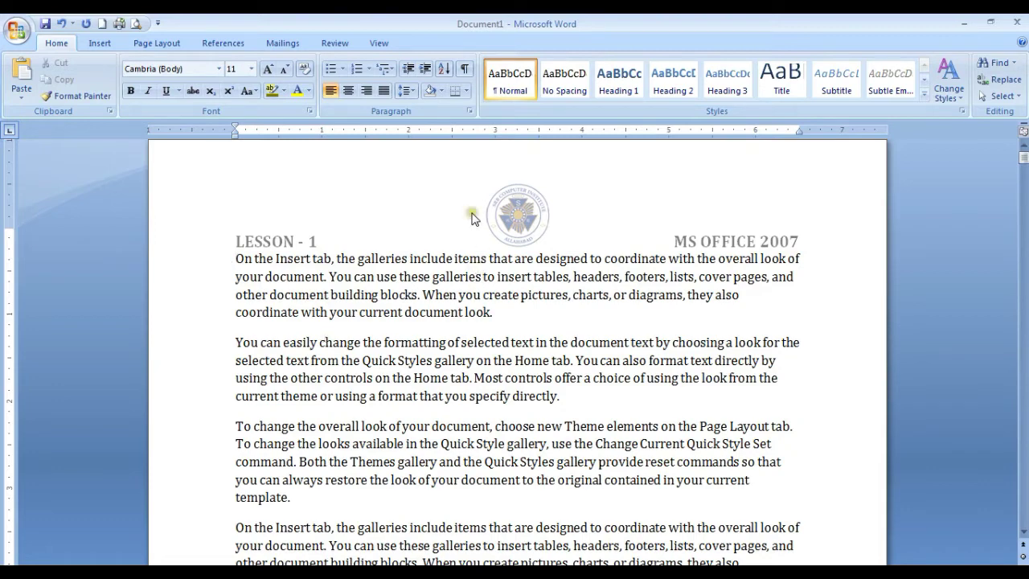
Step: Edit the first page's header to read MS WORD 2007 instead of MS OFFICE 2007, and leave header editing
right_click(560, 203)
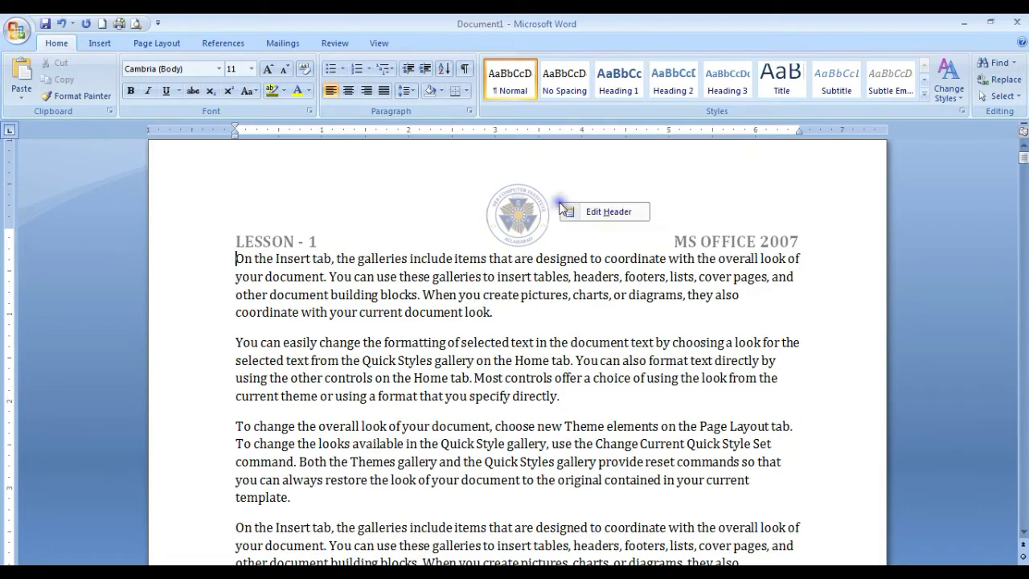
left_click(602, 223)
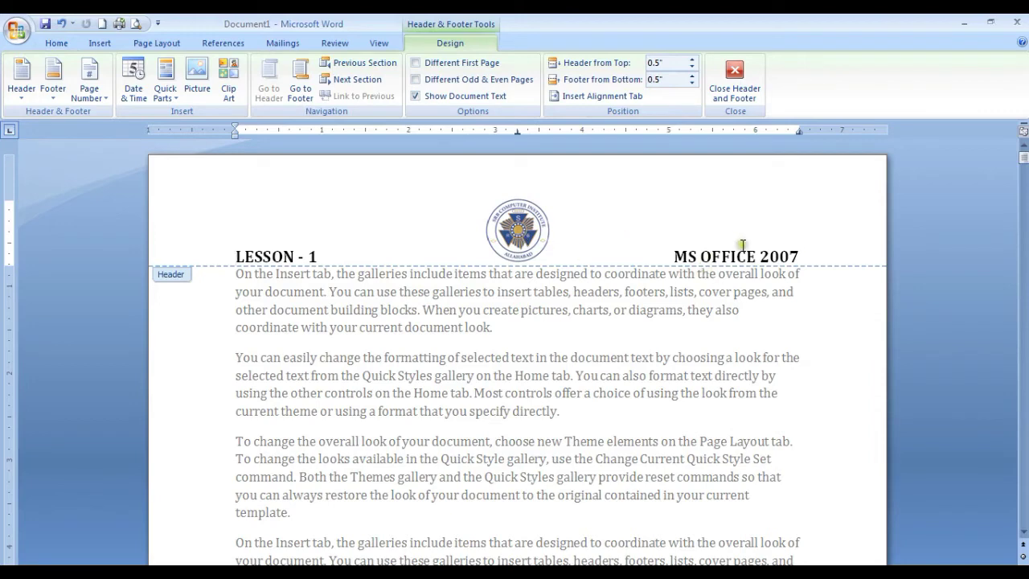
left_click_drag(756, 256, 703, 255)
type("WORD")
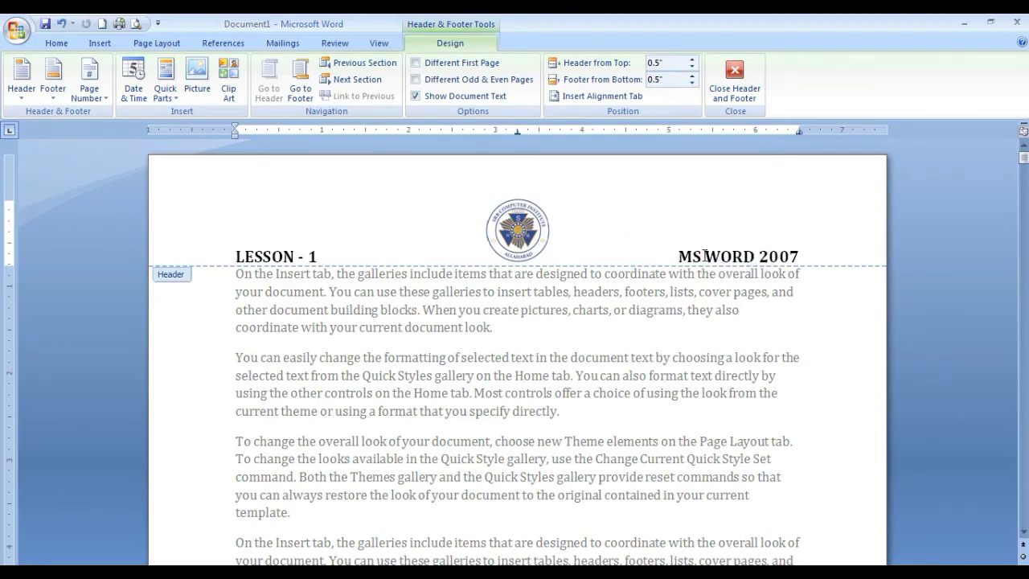
left_click(735, 95)
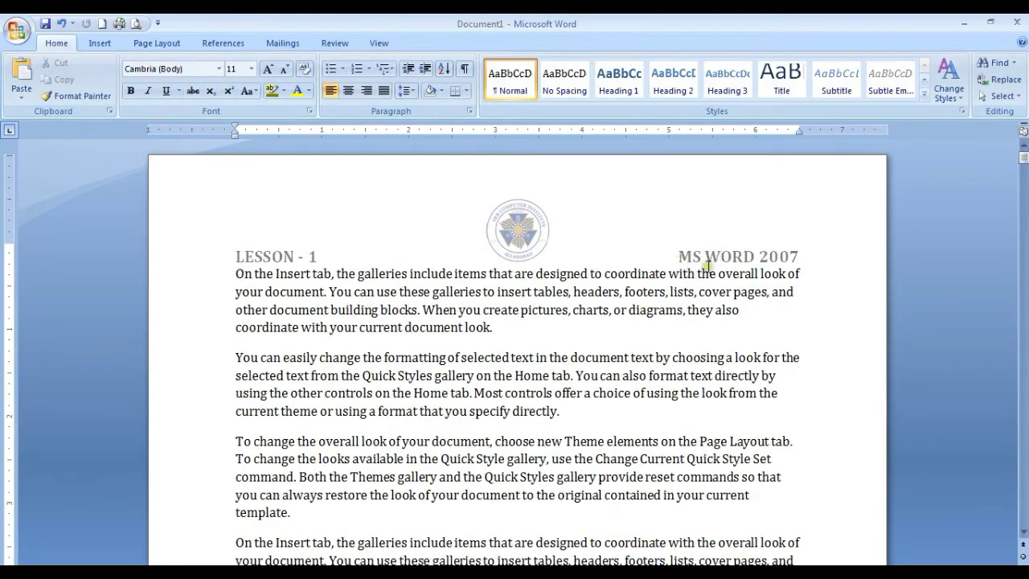
Step: Look through the following pages to check the edited header text and the footer page number
scroll(744, 269, "down", 6)
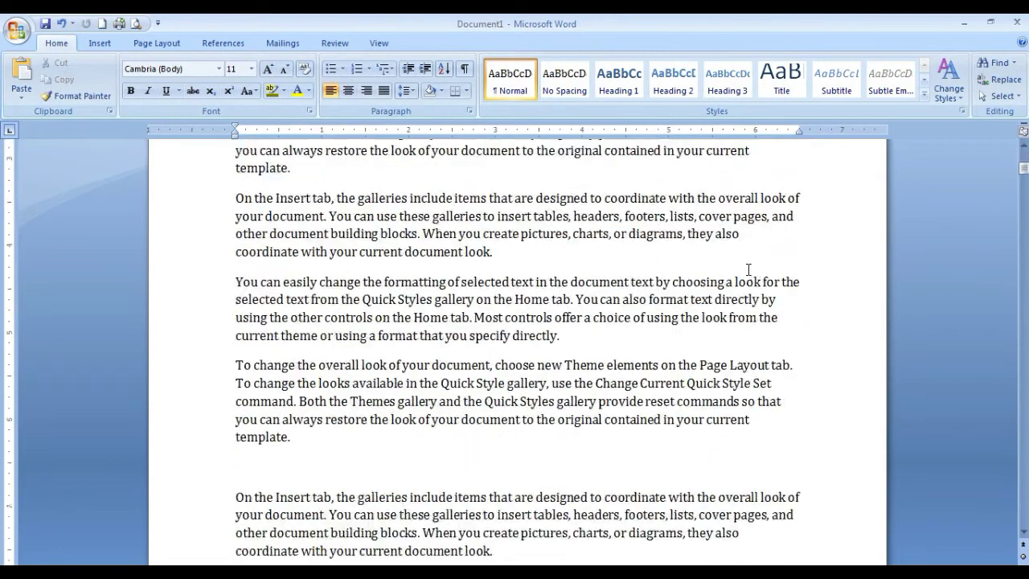
scroll(747, 269, "down", 10)
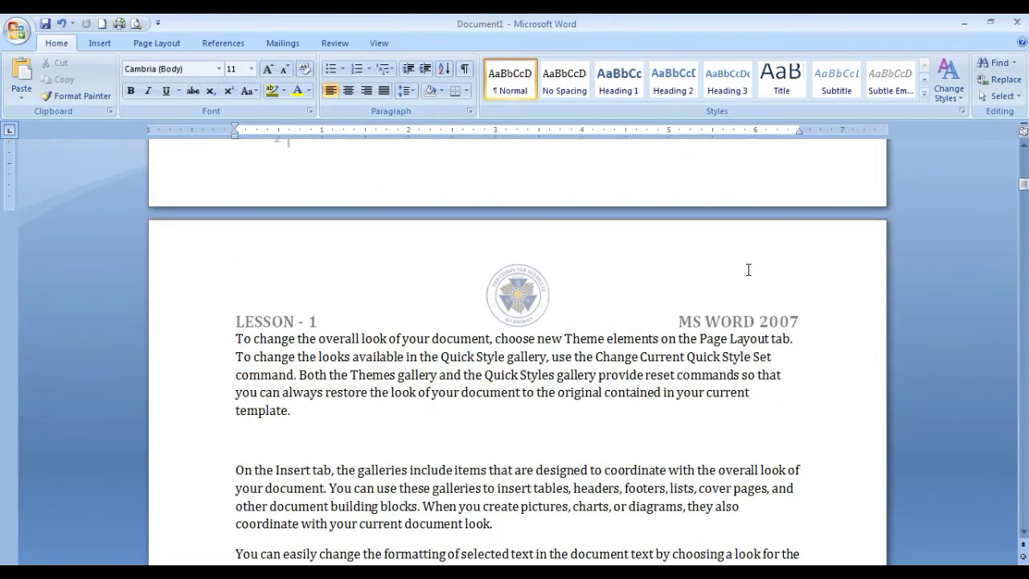
scroll(747, 269, "down", 3)
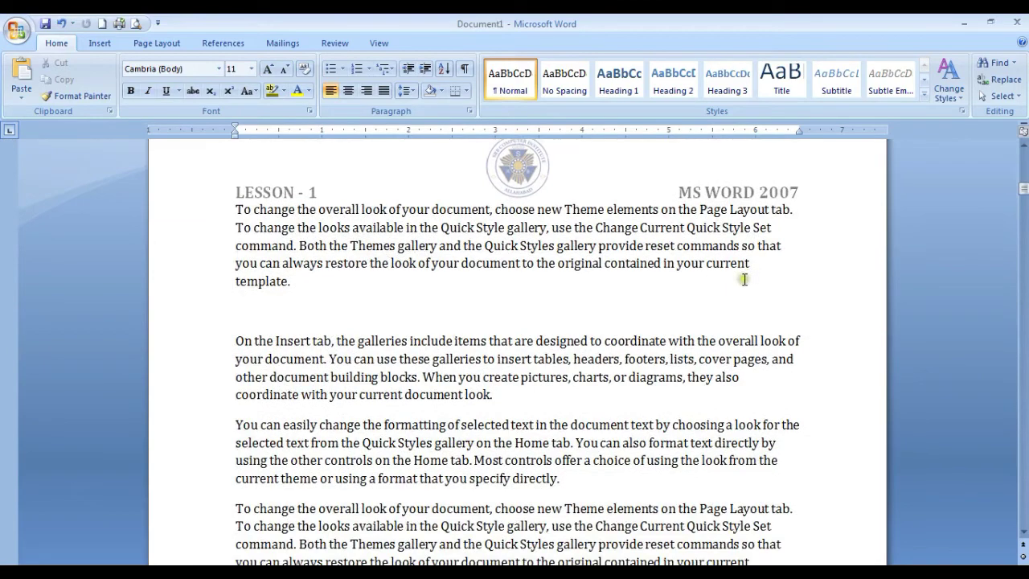
scroll(743, 282, "down", 11)
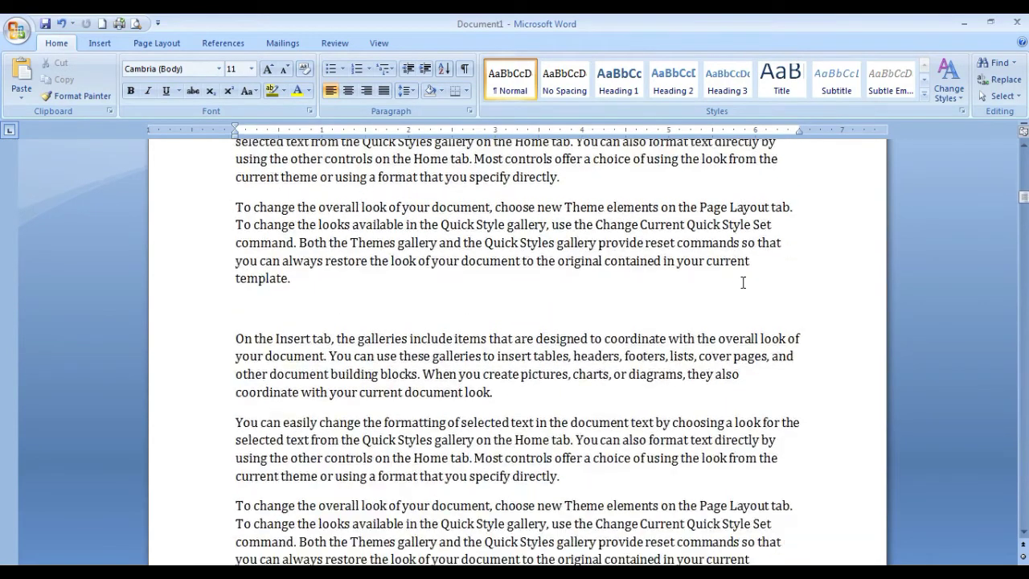
scroll(743, 282, "down", 5)
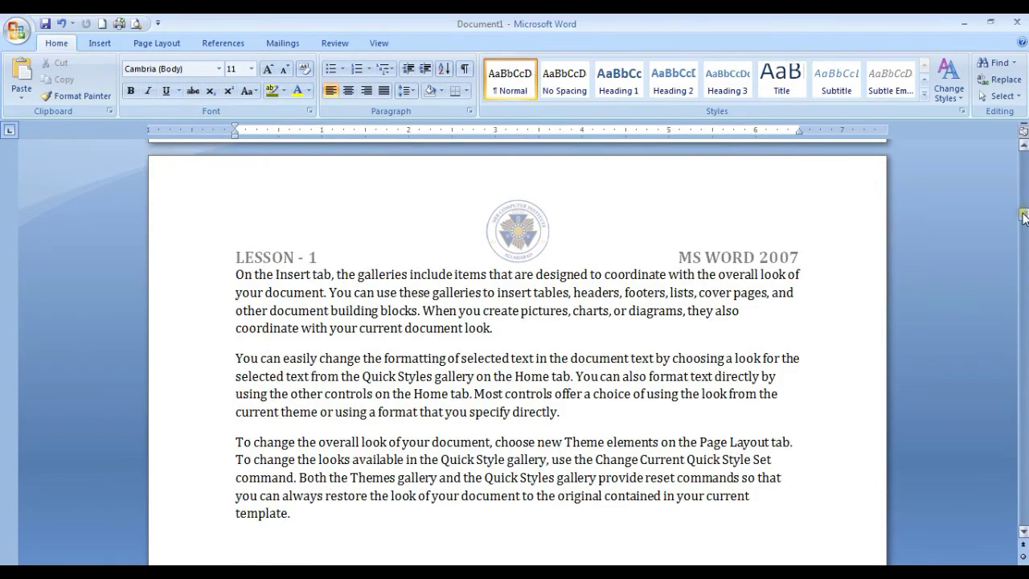
Step: Return to the first page and open its header for editing
left_click_drag(1023, 215, 1024, 153)
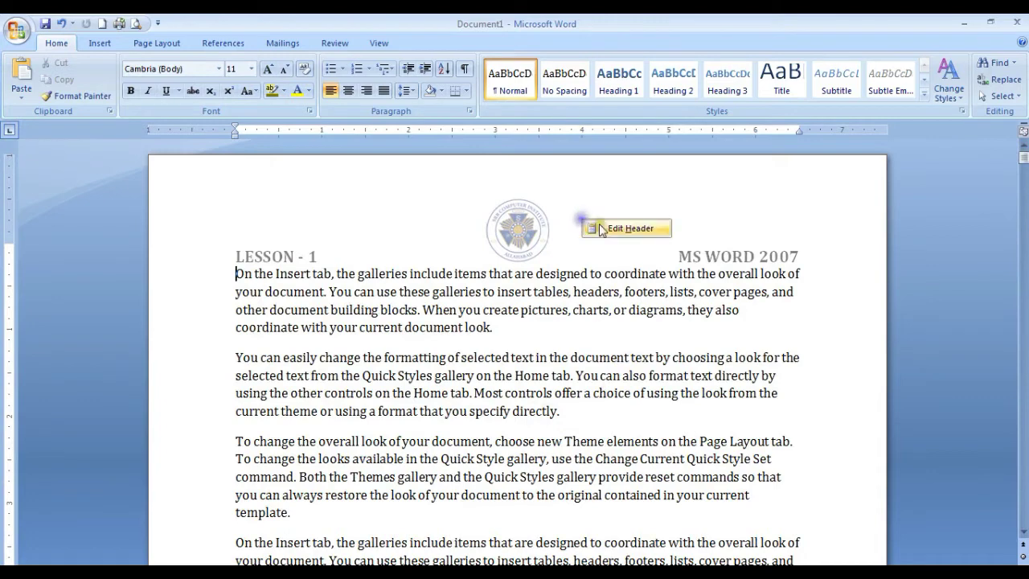
double_click(600, 230)
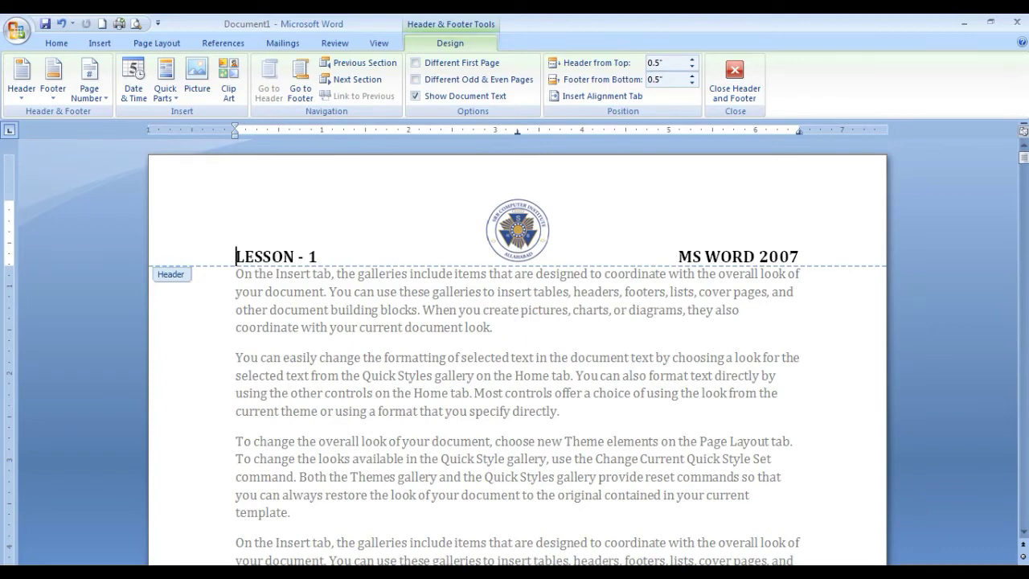
Step: Try the Different First Page option across the document's headers and footers, and turn it back off
scroll(515, 354, "down", 7, "ctrl")
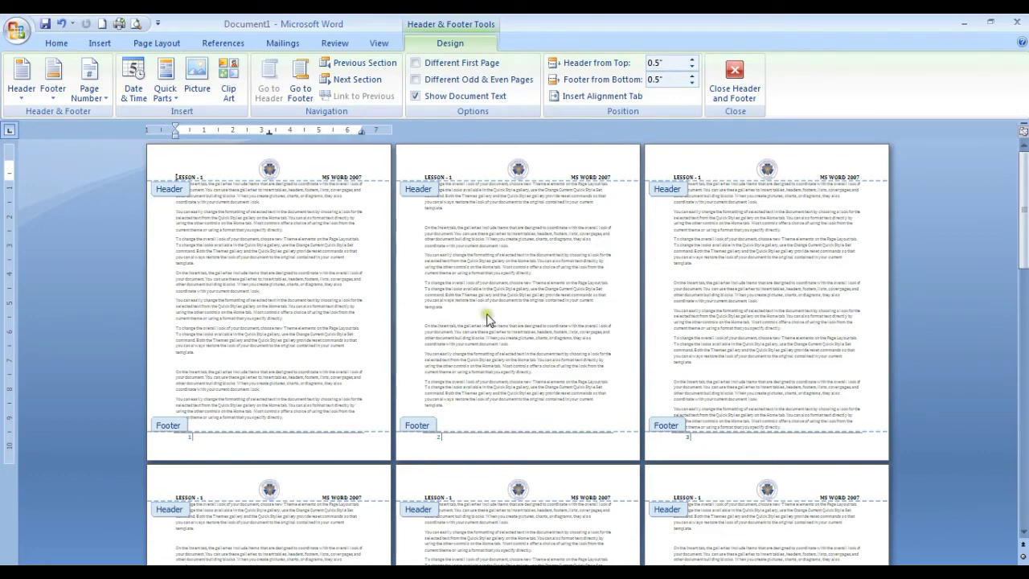
left_click(434, 63)
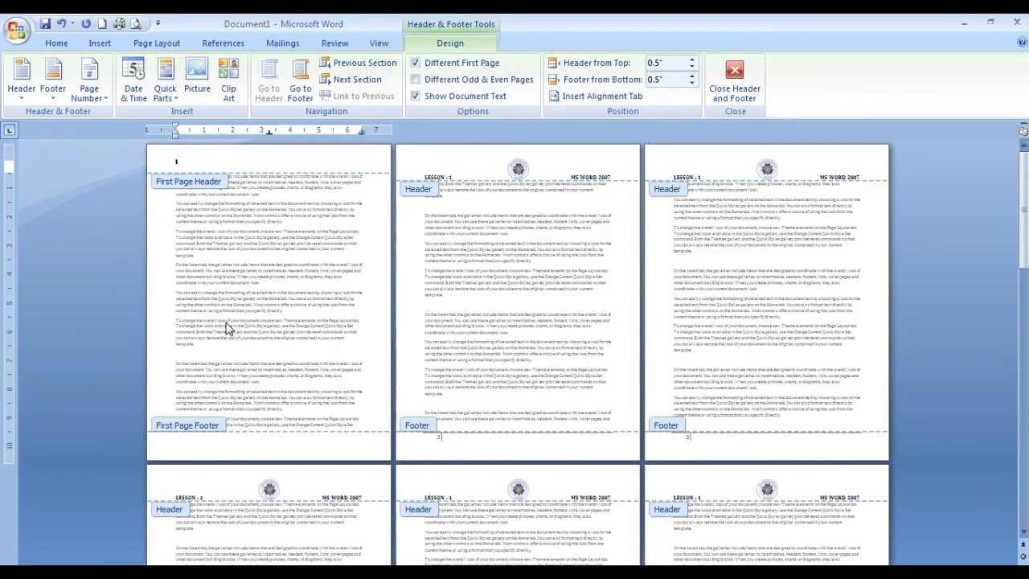
left_click(434, 63)
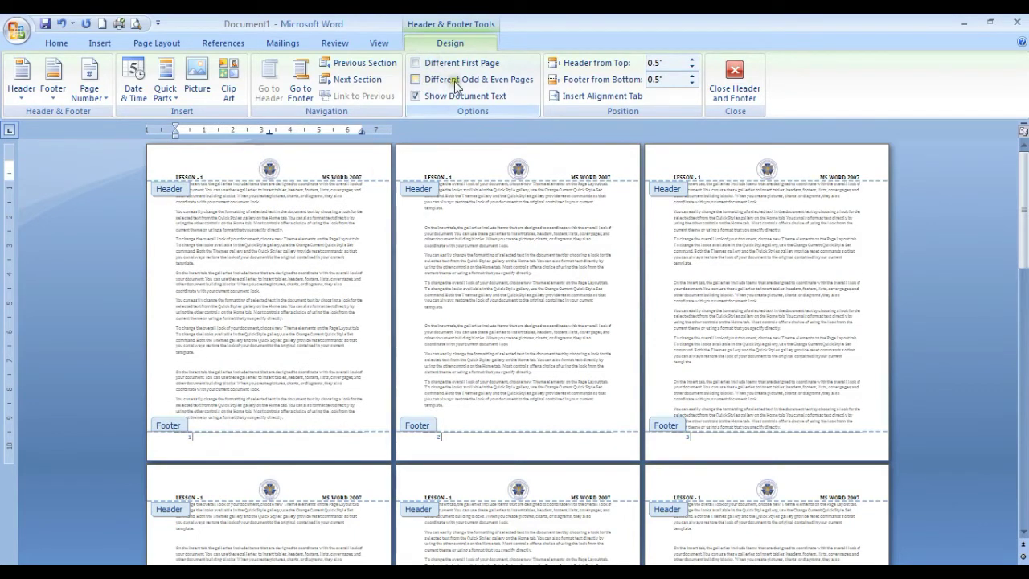
Step: Try the Different Odd & Even Pages option across the document's headers and footers, and turn it back off
left_click(415, 80)
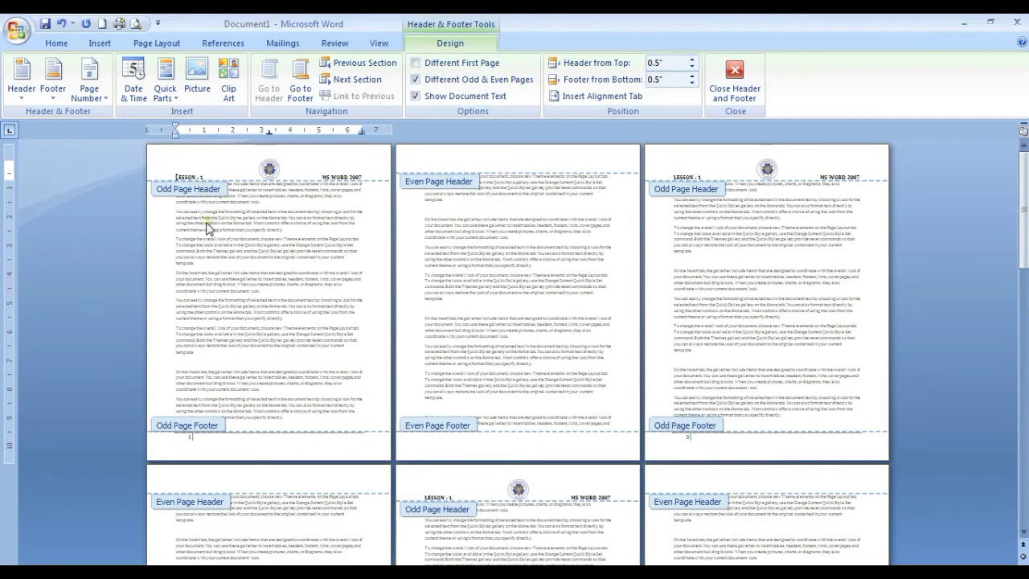
scroll(730, 298, "down", 1)
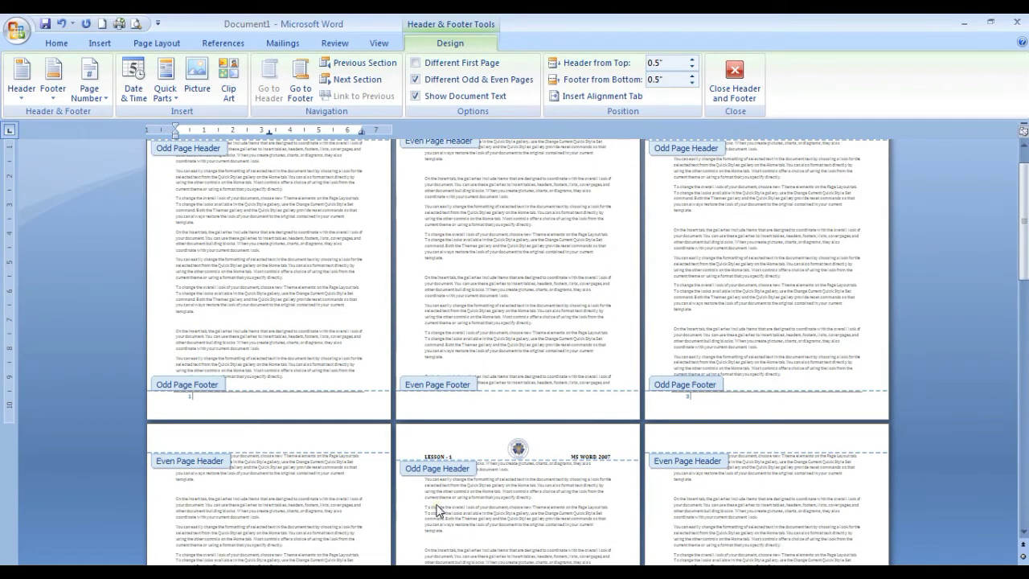
scroll(438, 511, "up", 1)
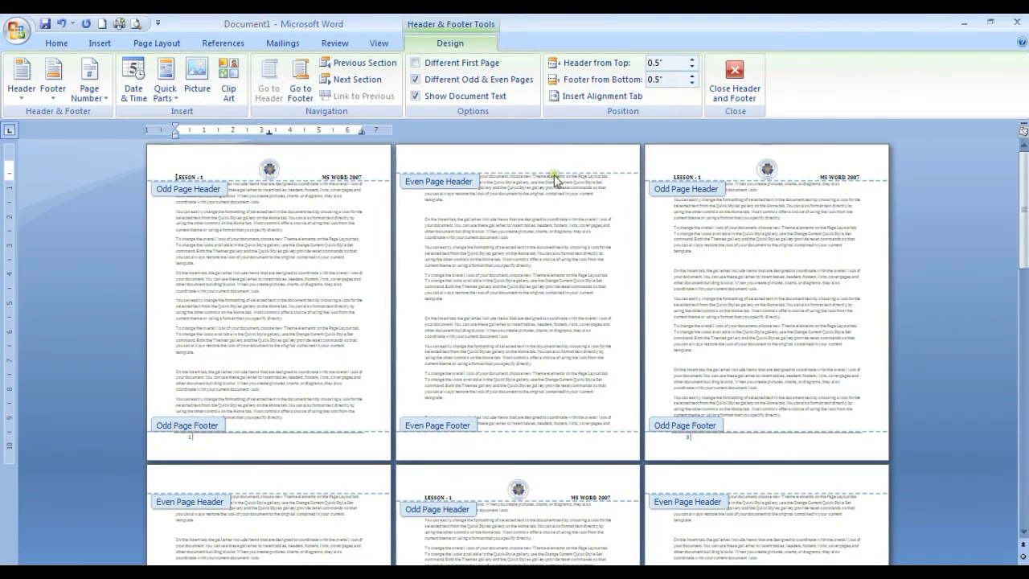
left_click(444, 82)
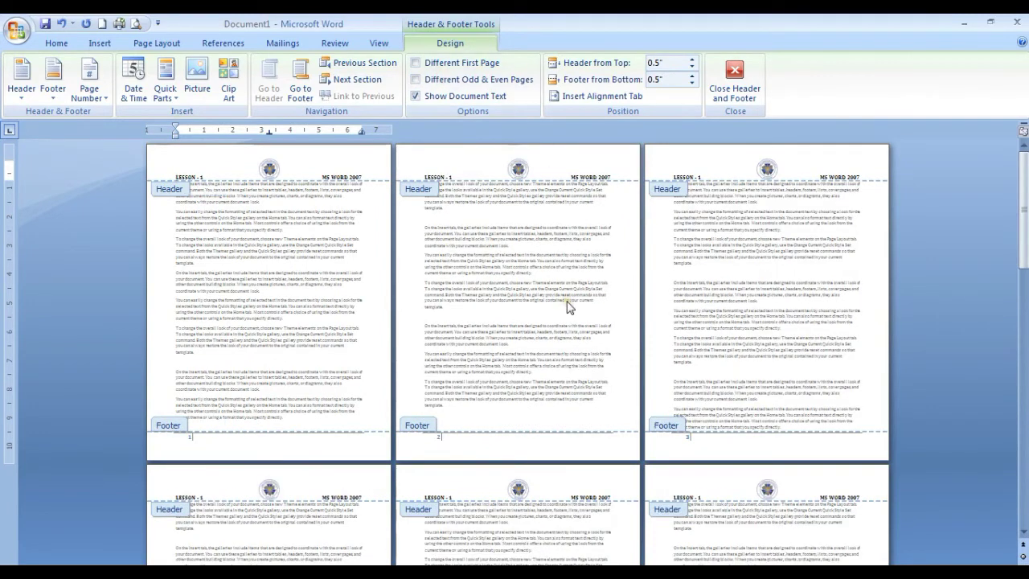
Step: Hide the document text during header editing, leave and reopen the header, and hide the text again
left_click(429, 94)
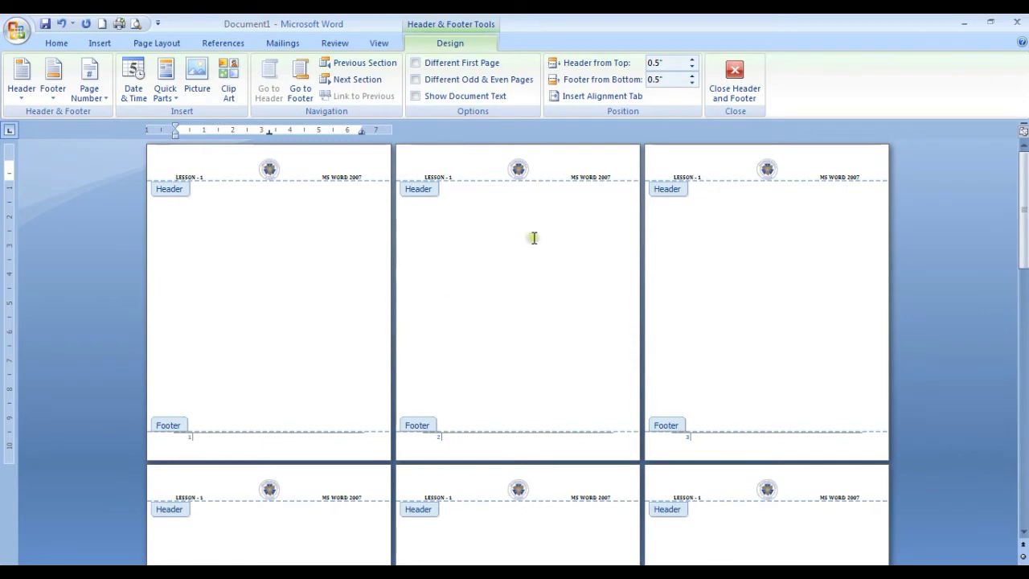
left_click(737, 86)
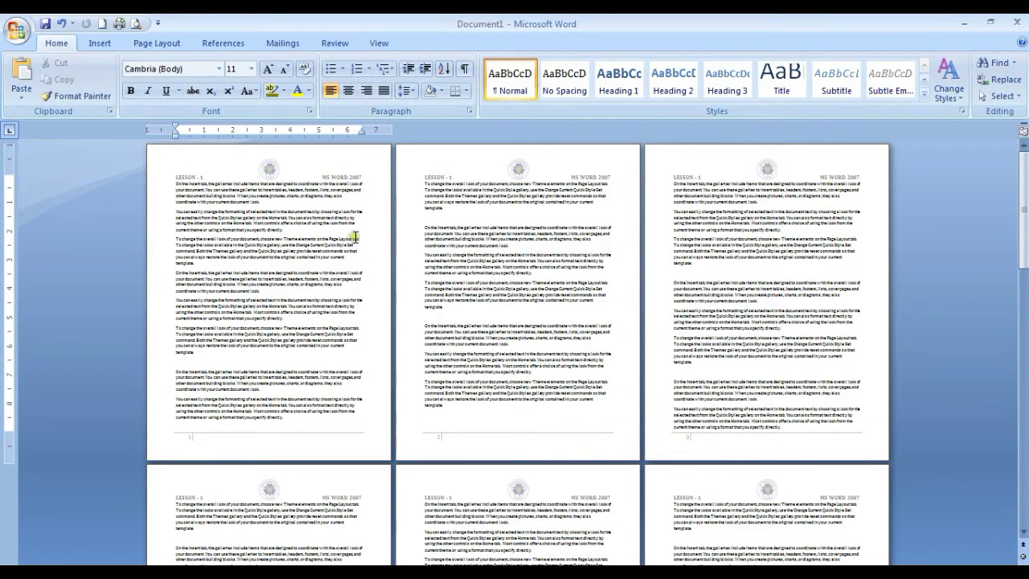
double_click(294, 170)
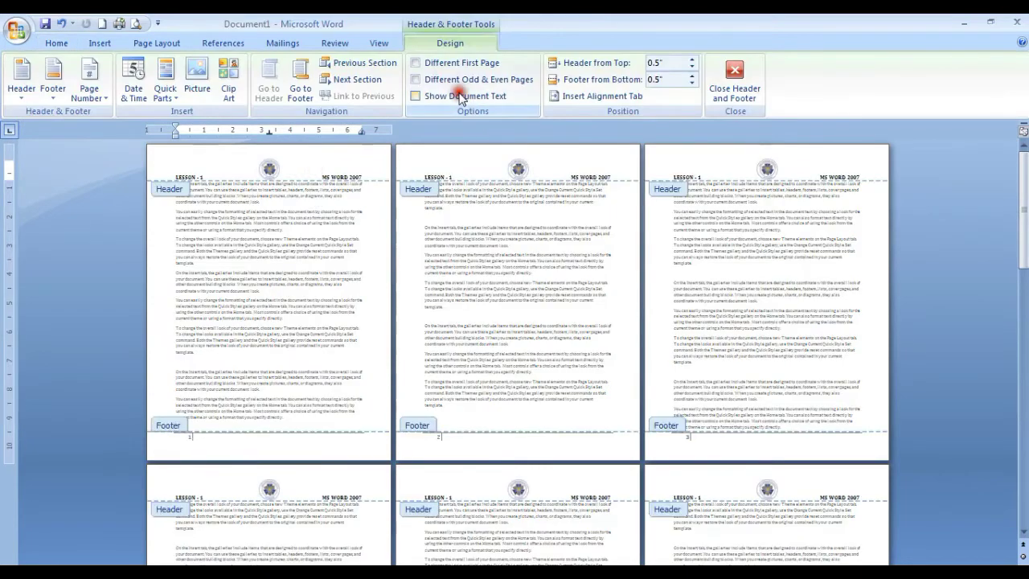
left_click(461, 95)
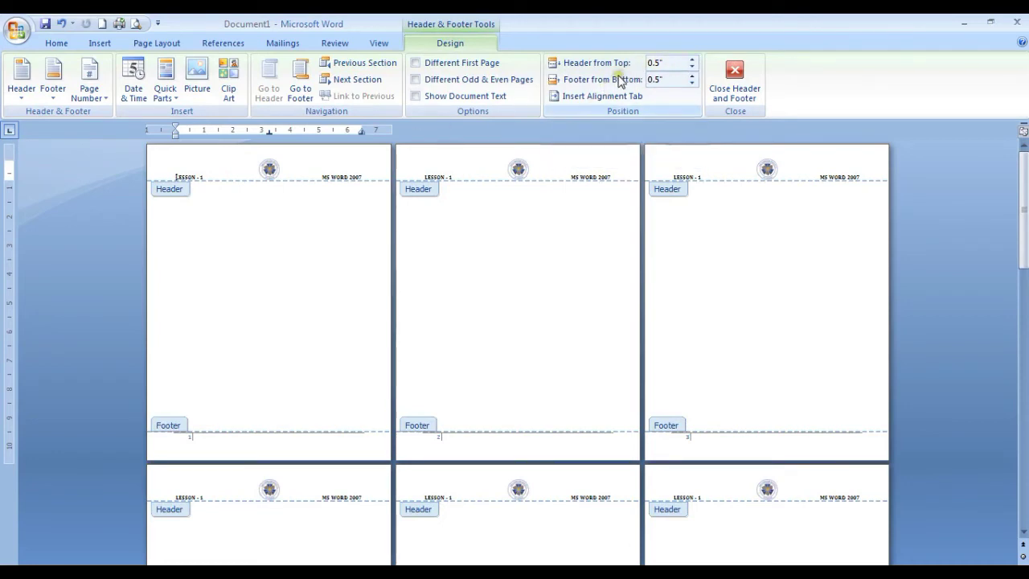
Step: Reduce the header's distance from the top of the page to 0.1", and raise it to 0.3"
left_click(691, 68)
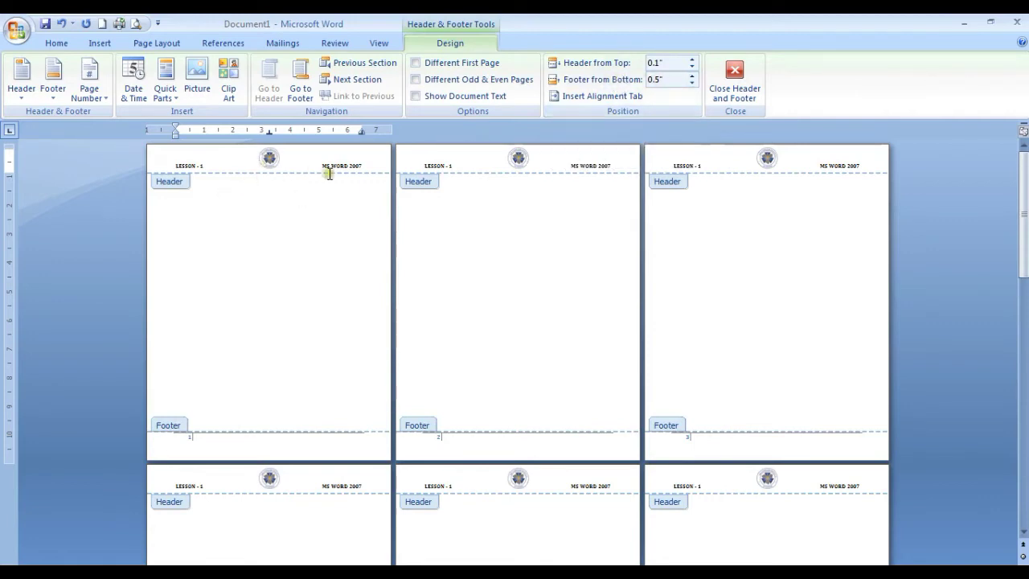
left_click(691, 59)
left_click(691, 60)
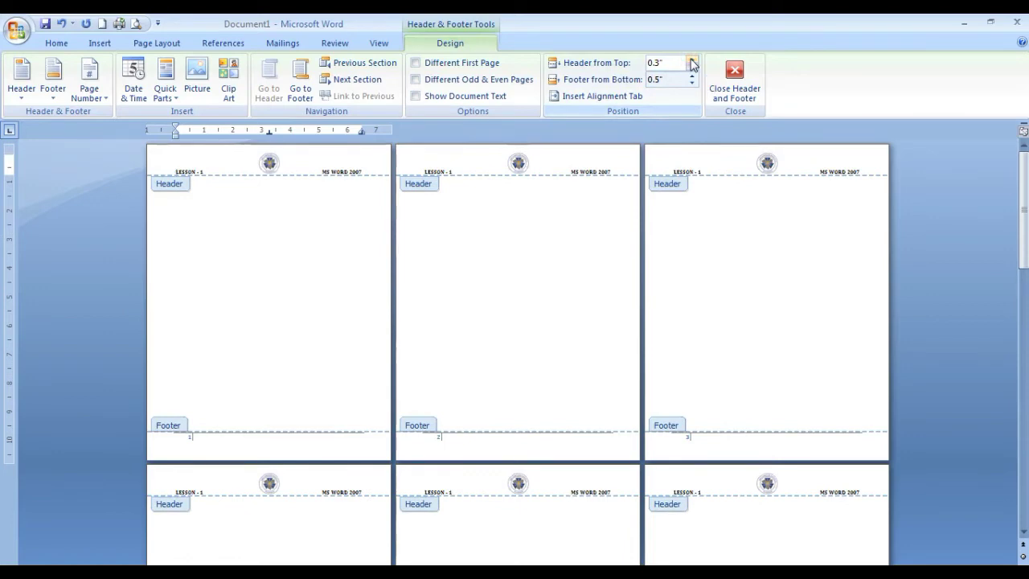
Step: Increase the header's distance from the top of the page to 0.8", and set it back to 0.5"
scroll(286, 190, "up", 6)
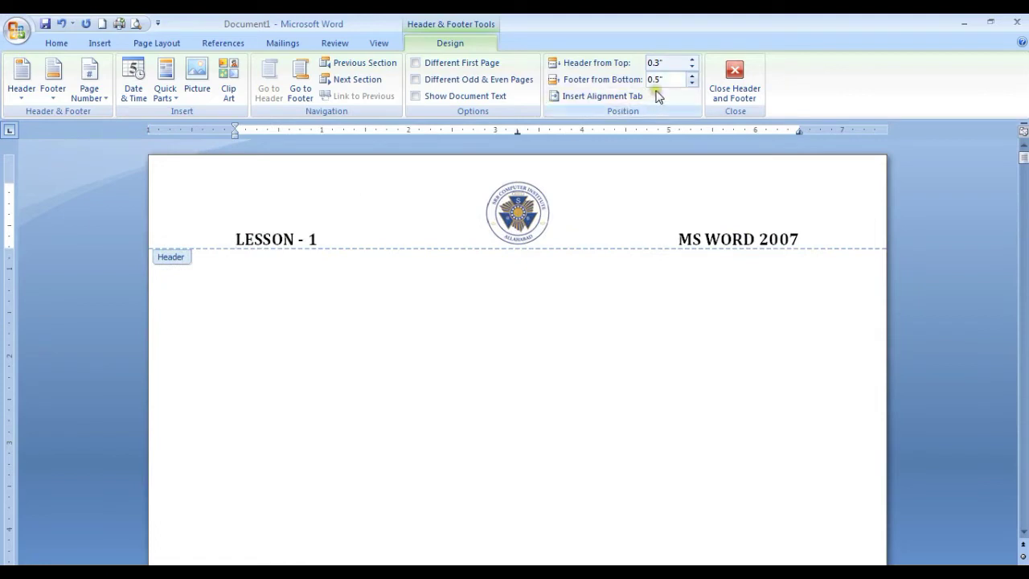
left_click(691, 67)
left_click(691, 60)
left_click(691, 59)
left_click(691, 60)
left_click(690, 60)
left_click(690, 59)
left_click(692, 68)
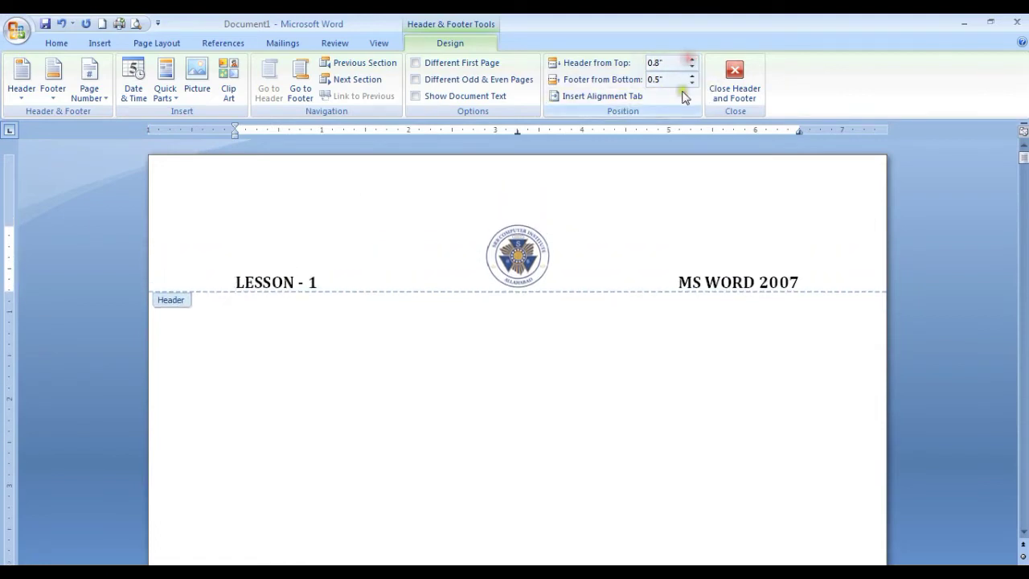
left_click(691, 67)
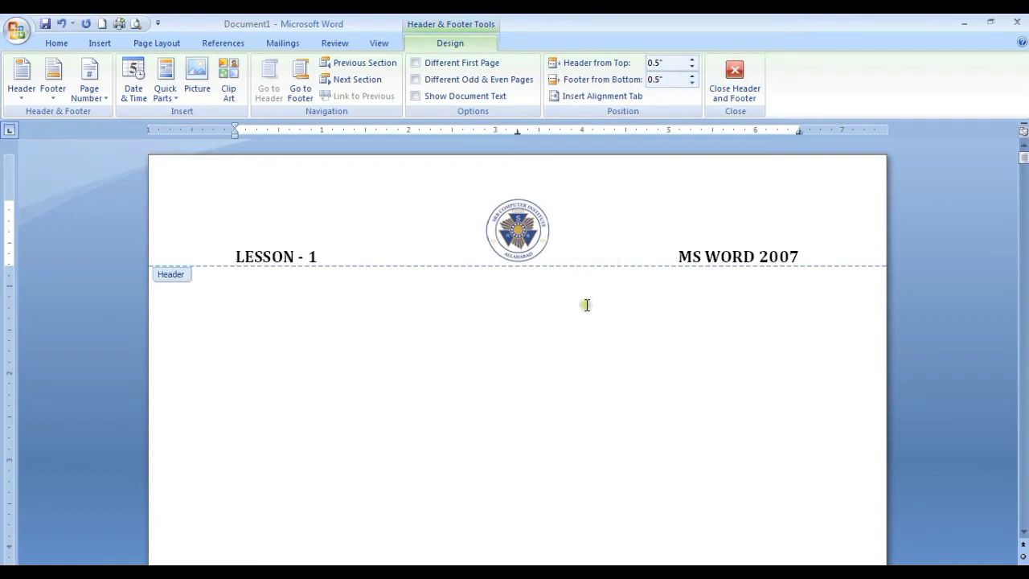
Step: Turn the Different First Page and Different Odd & Even Pages options on, and clear both again
scroll(586, 305, "down", 10)
left_click(426, 80)
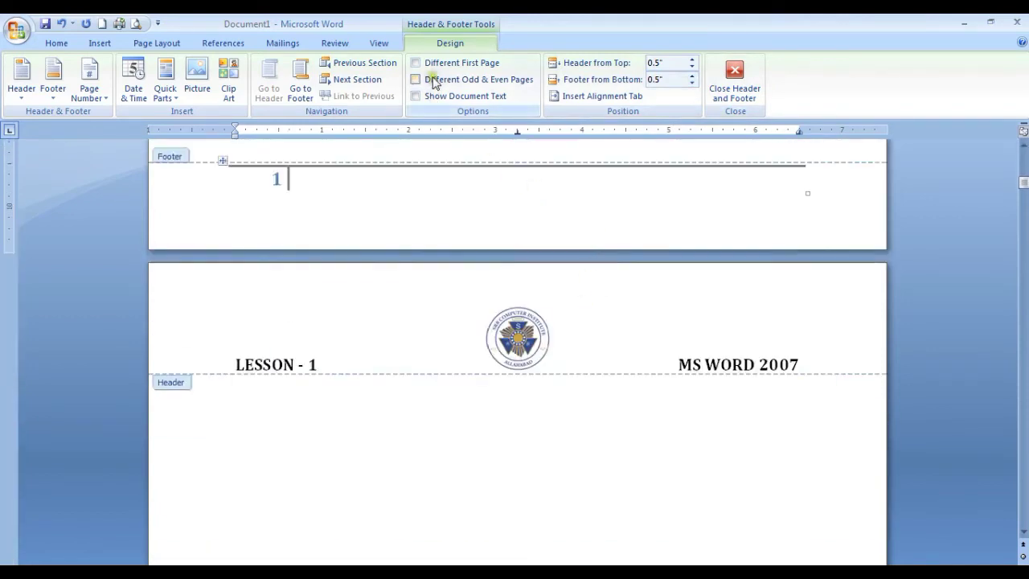
left_click(428, 65)
left_click(417, 79)
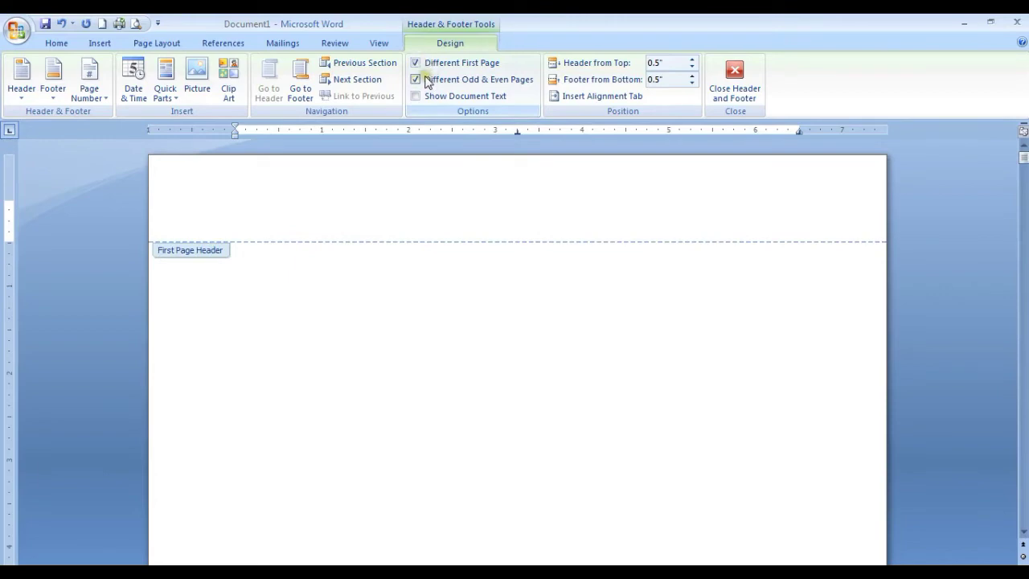
left_click(418, 64)
Step: Show the document text during header editing, leave the header, and return to the start of the first page
left_click(420, 95)
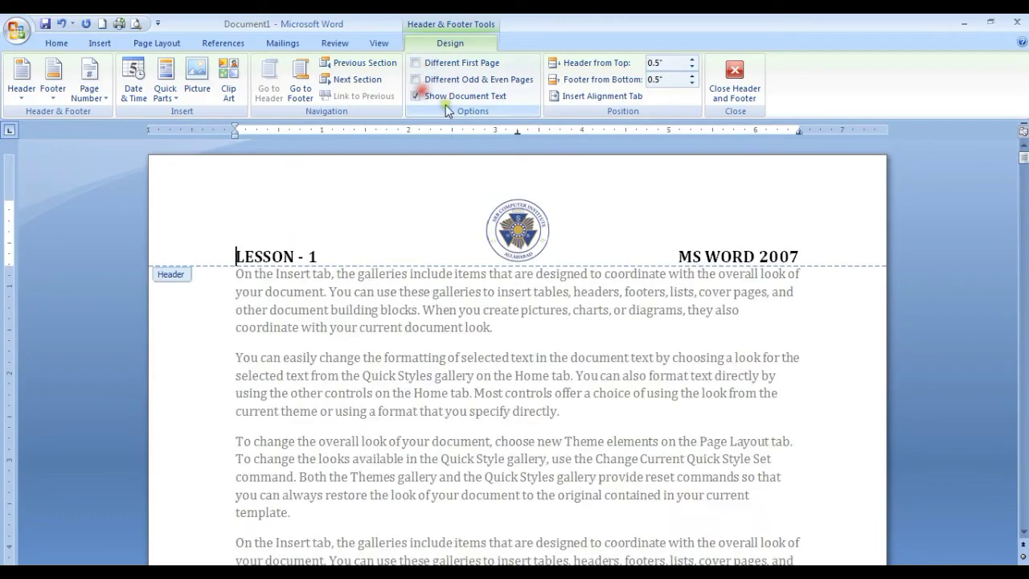
left_click(736, 90)
scroll(457, 381, "down", 15)
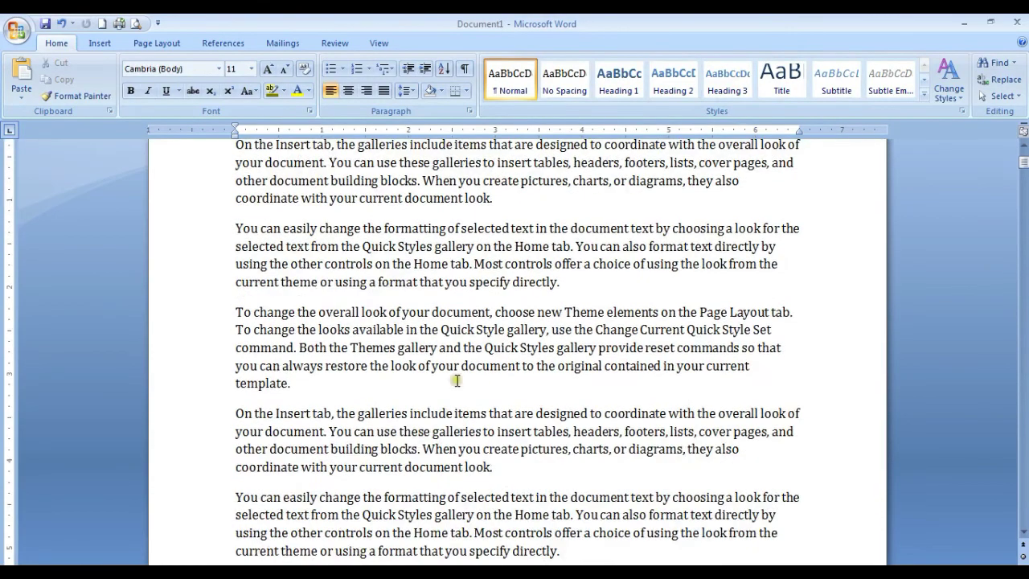
scroll(456, 381, "up", 12)
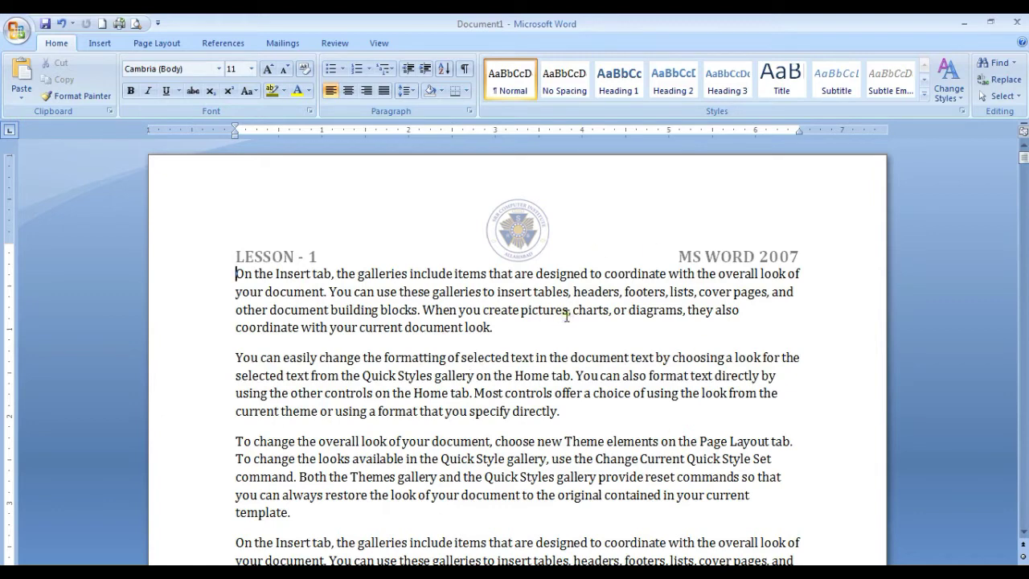
Step: Delete all the body text and generate new sample paragraphs with =RAND()
key("ctrl+a")
key("Delete")
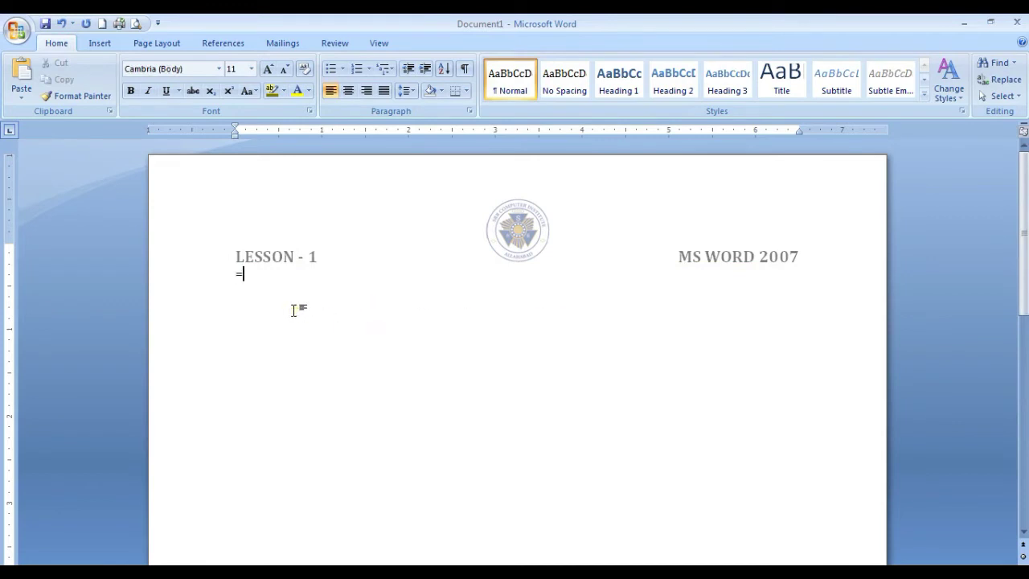
type("=RAND()")
key("Return")
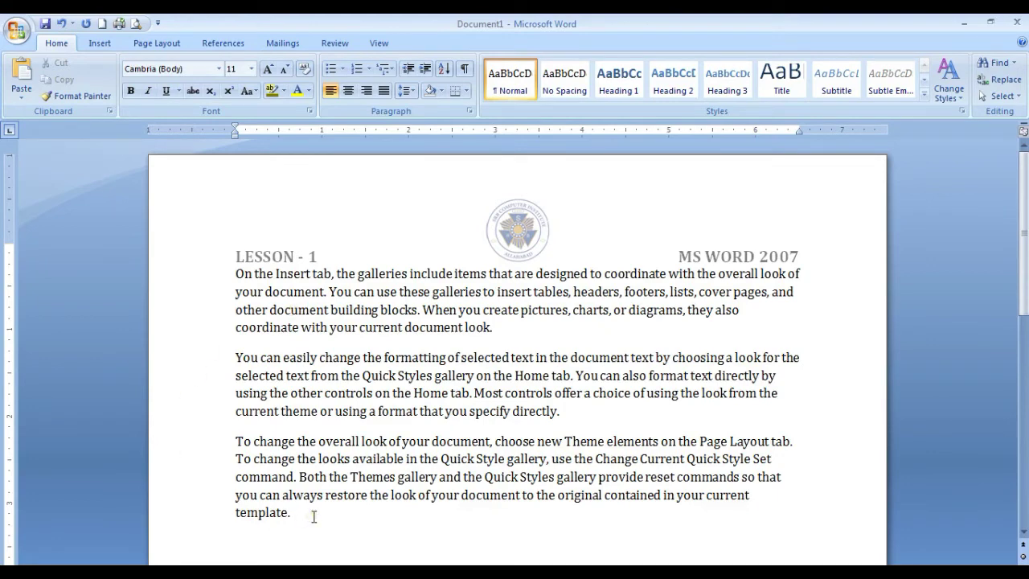
Step: Copy all the generated sample text and paste repeated copies below it to fill five pages
key("ctrl+a")
key("ctrl+c")
scroll(313, 517, "down", 2)
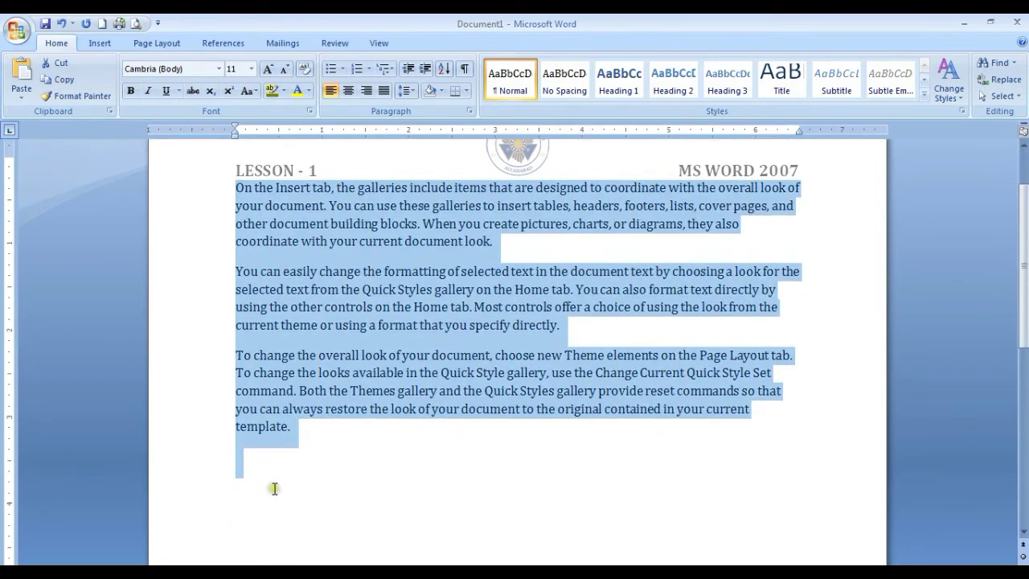
left_click(270, 485)
key("ctrl+v")
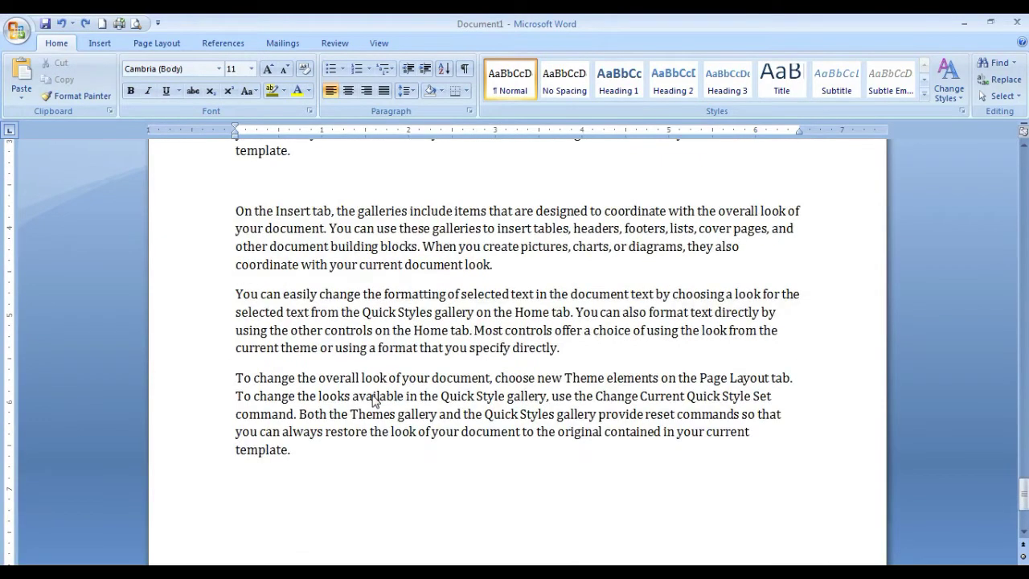
Step: Delete the last pasted copy of the sample text from the end of page 5
scroll(373, 400, "down", 5)
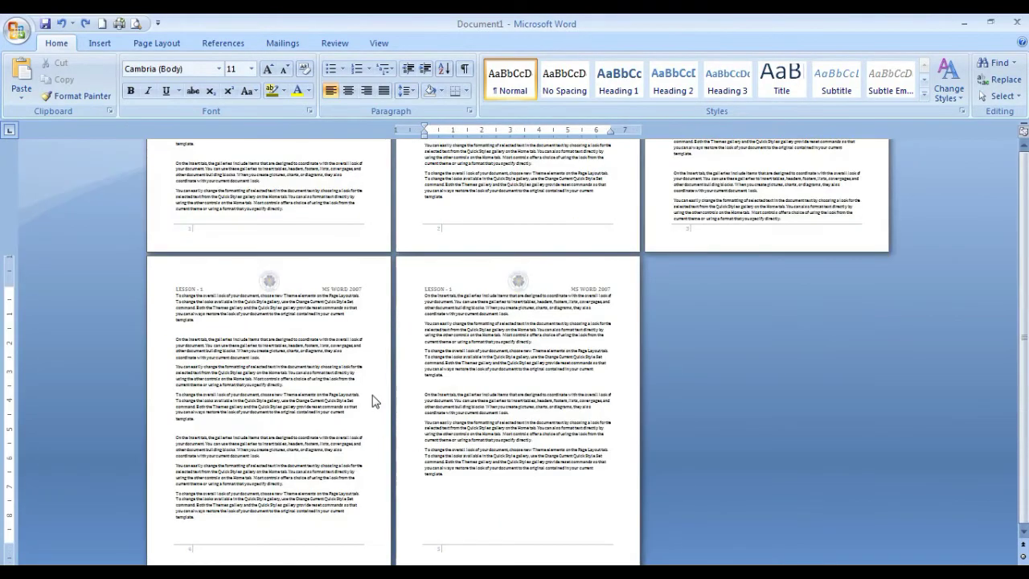
scroll(373, 399, "down", 2)
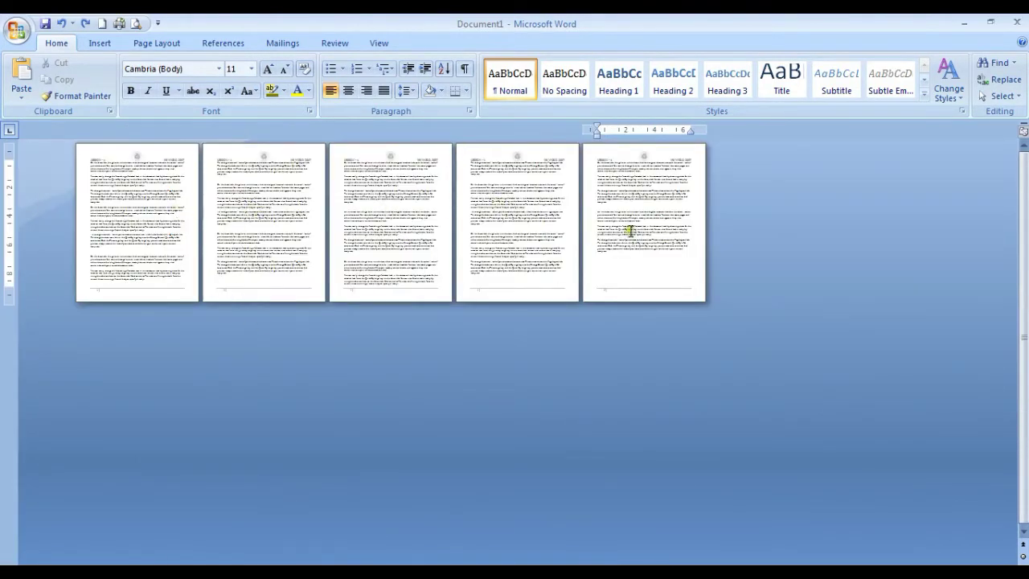
scroll(595, 416, "up", 7)
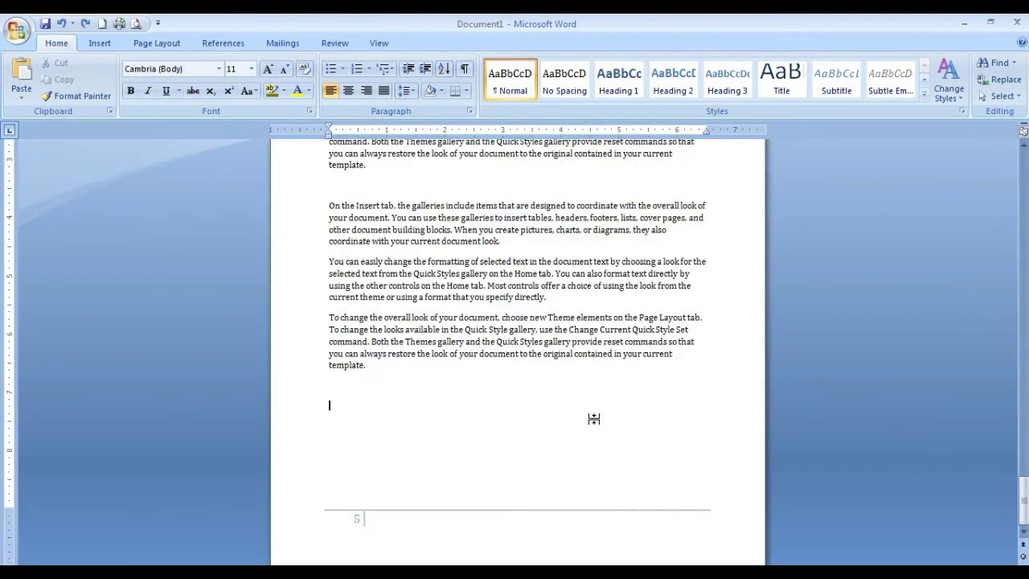
scroll(593, 418, "up", 3)
scroll(593, 418, "up", 6)
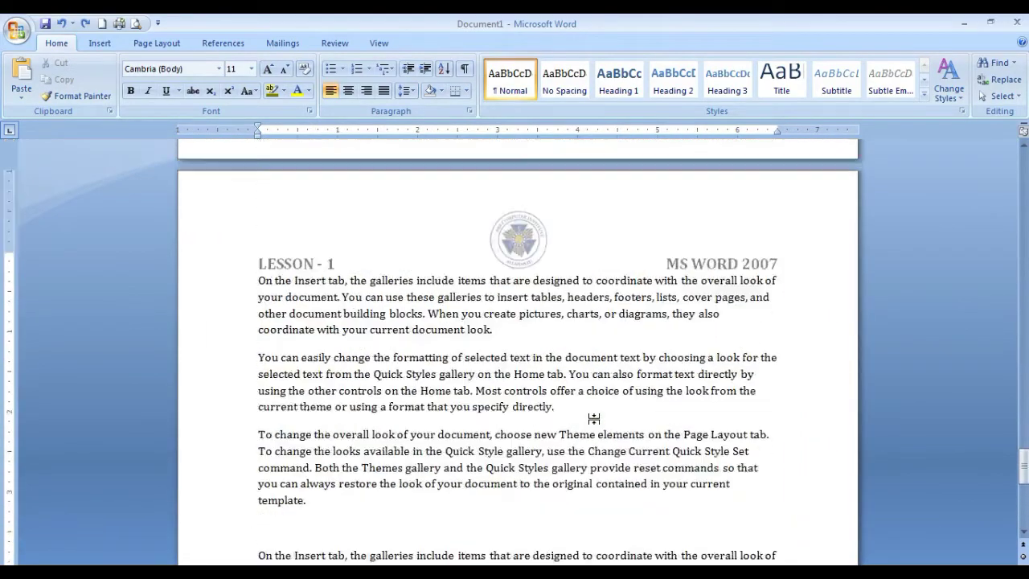
scroll(593, 418, "down", 5)
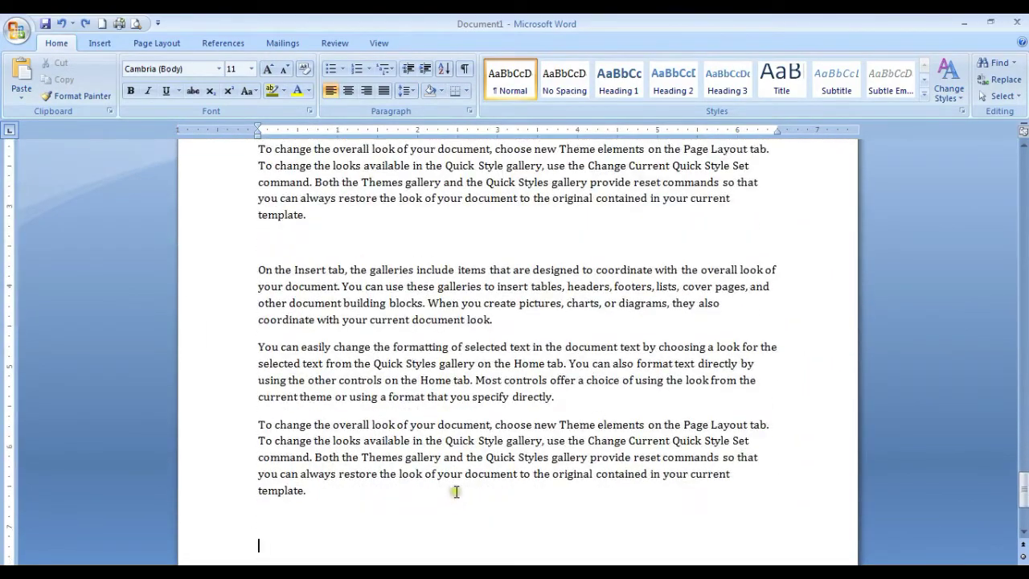
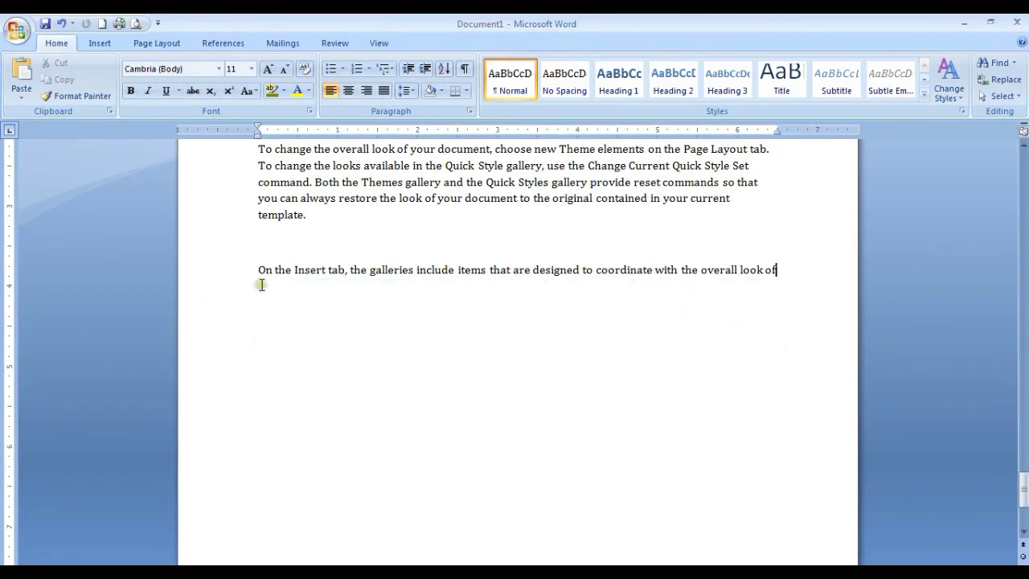
left_click_drag(795, 264, 254, 246)
key("Delete")
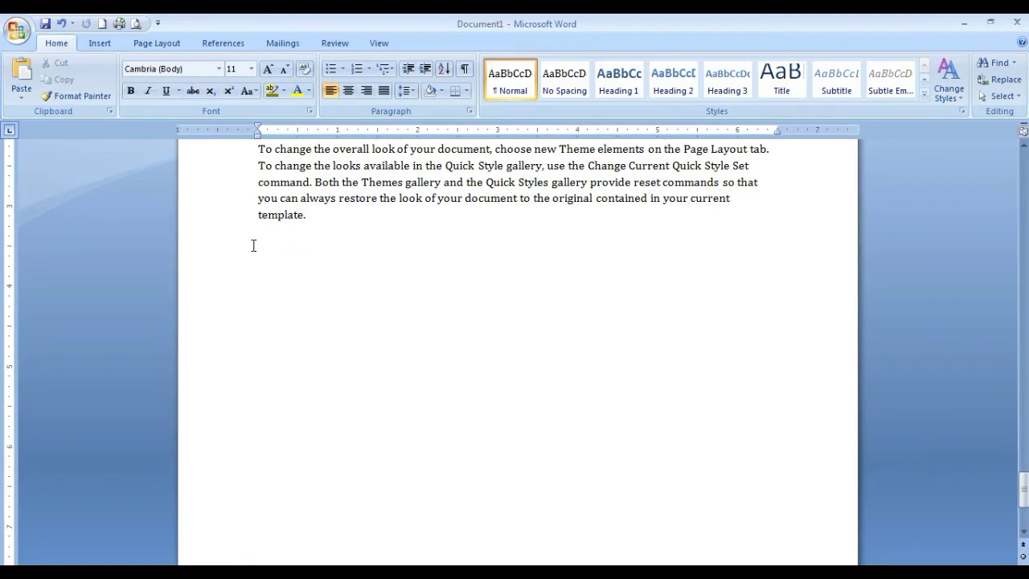
scroll(253, 245, "up", 8)
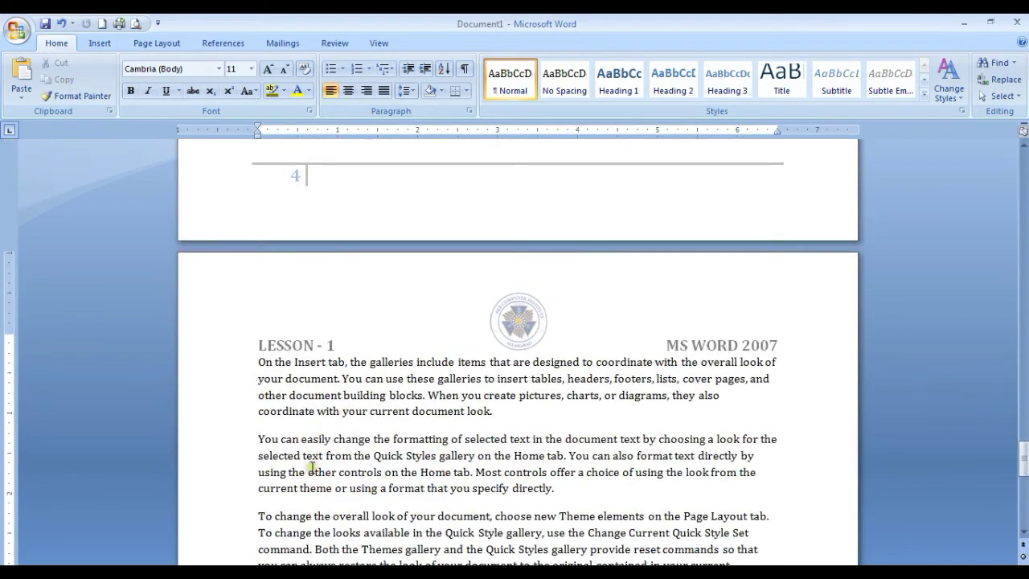
scroll(311, 468, "down", 10)
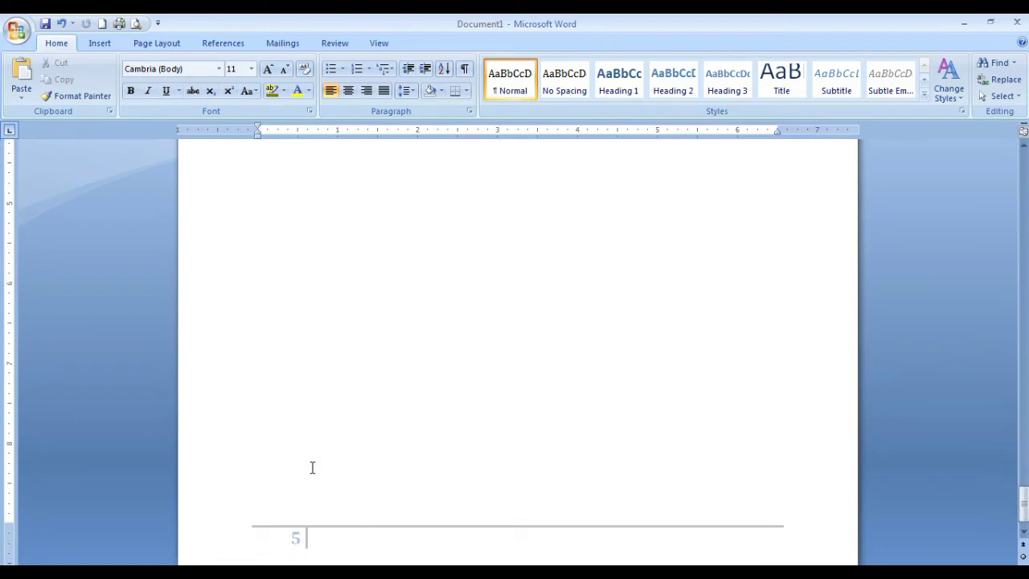
scroll(312, 467, "up", 8)
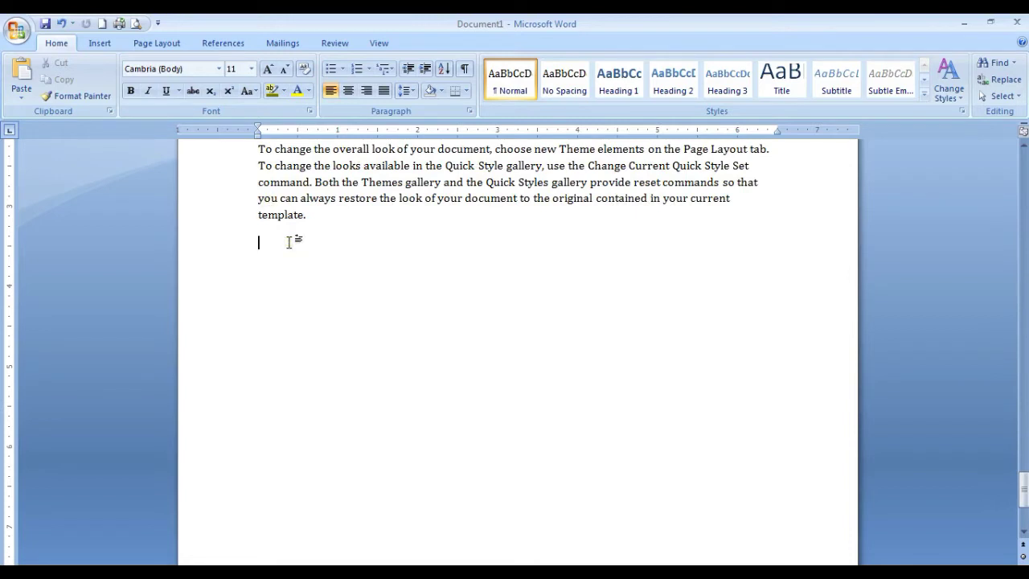
Step: Insert a page break after the last paragraph on page 5 and review the new page
left_click(97, 43)
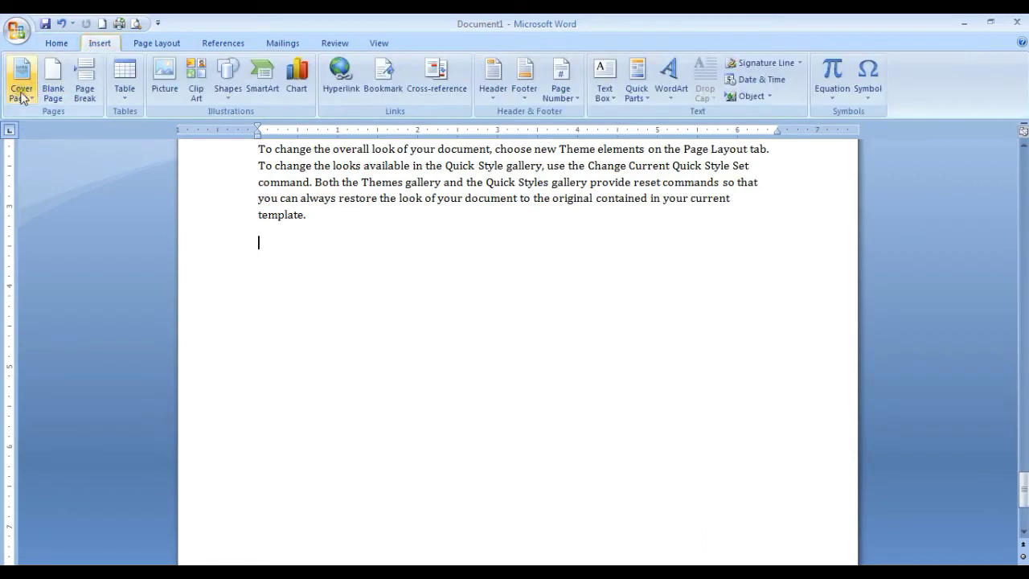
left_click(90, 101)
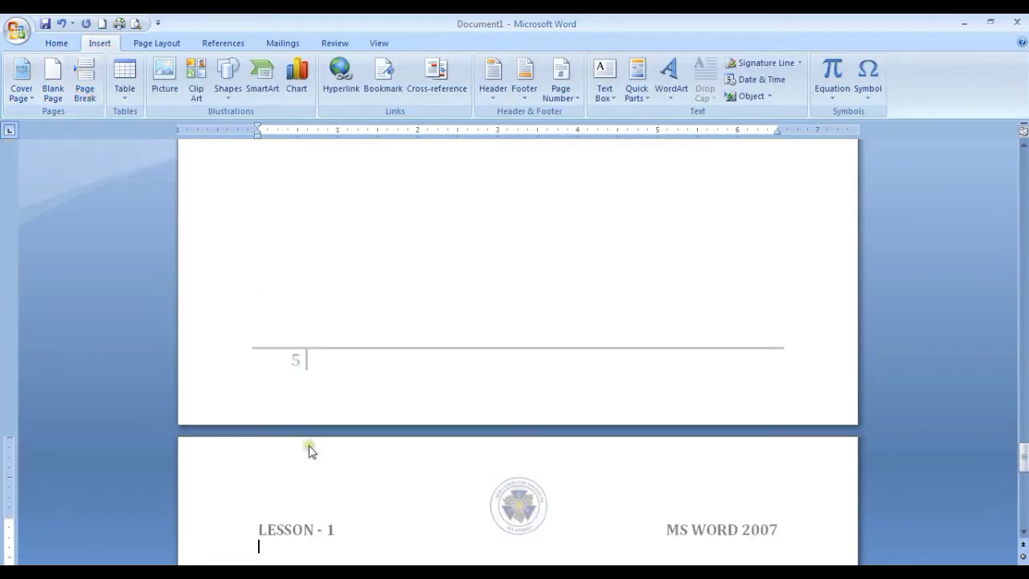
scroll(310, 449, "down", 3)
scroll(310, 450, "down", 5)
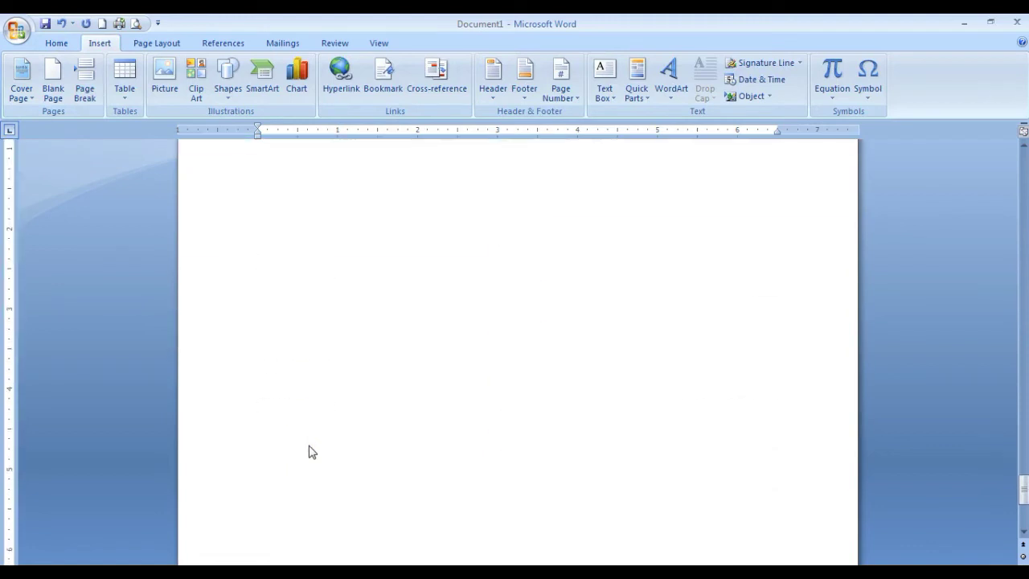
scroll(303, 515, "up", 10)
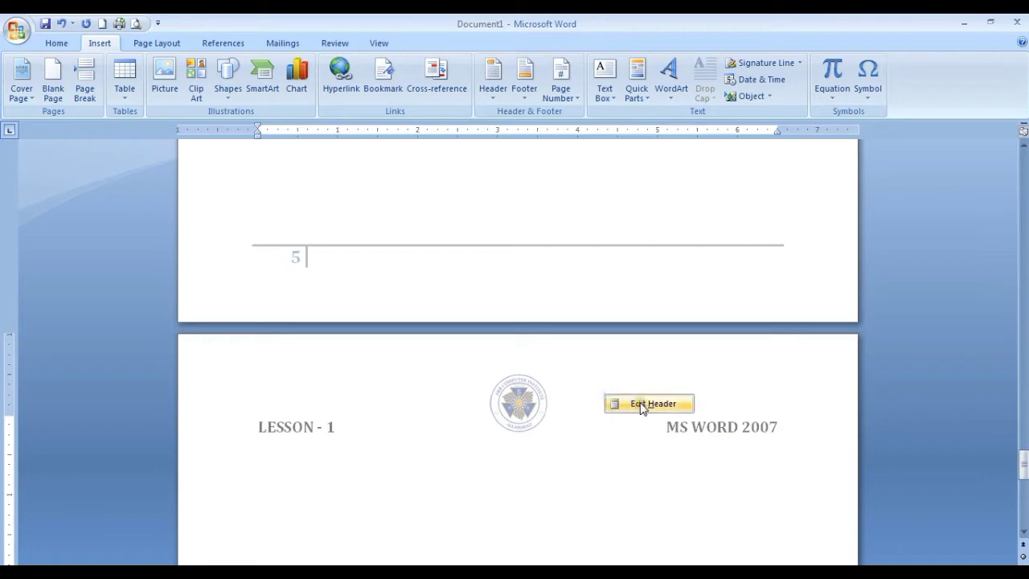
Step: Change WORD to EXCEL in page 6's header so it reads MS EXCEL 2007, and close the header
double_click(636, 402)
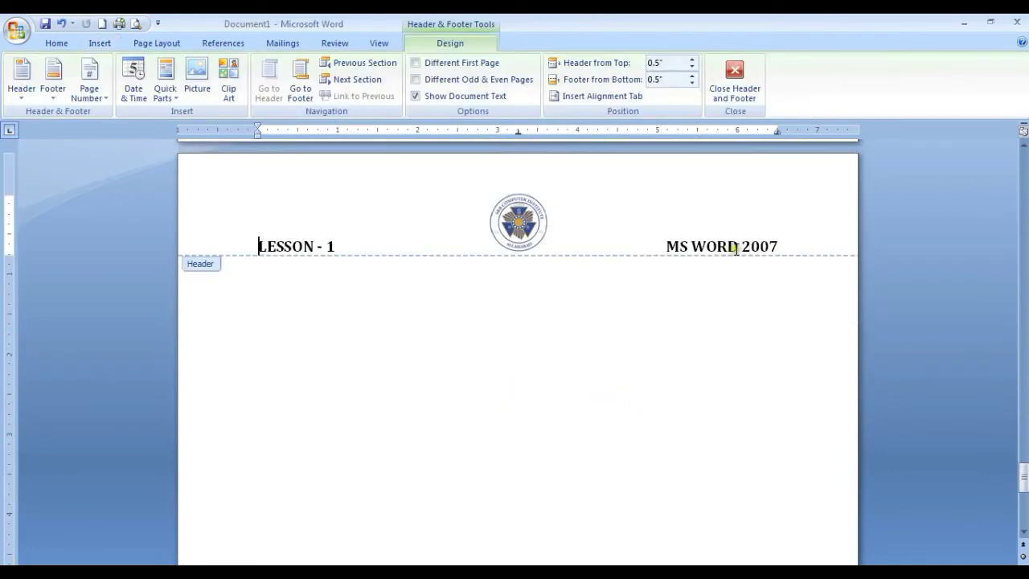
left_click_drag(736, 249, 693, 255)
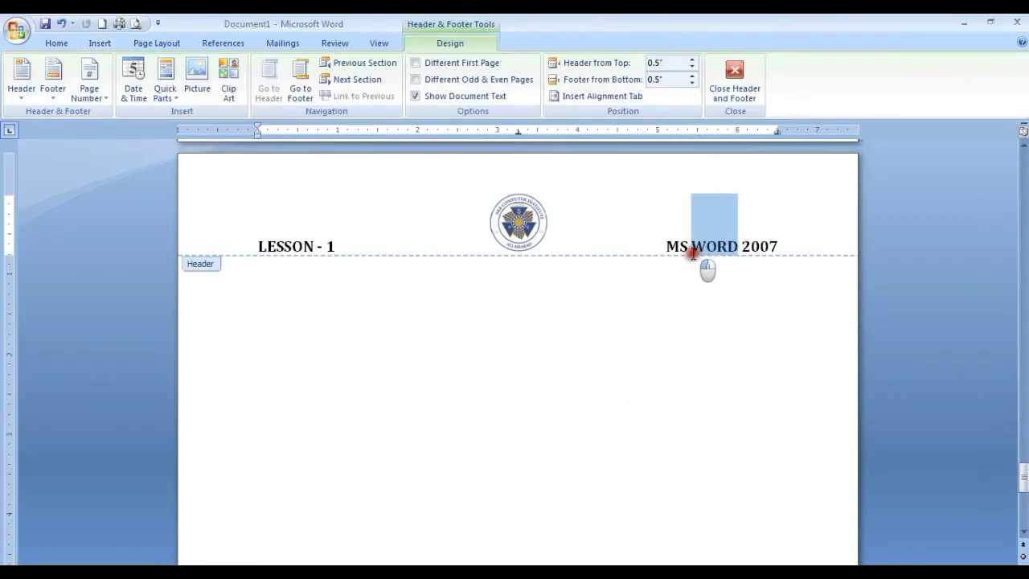
type("EXCEL")
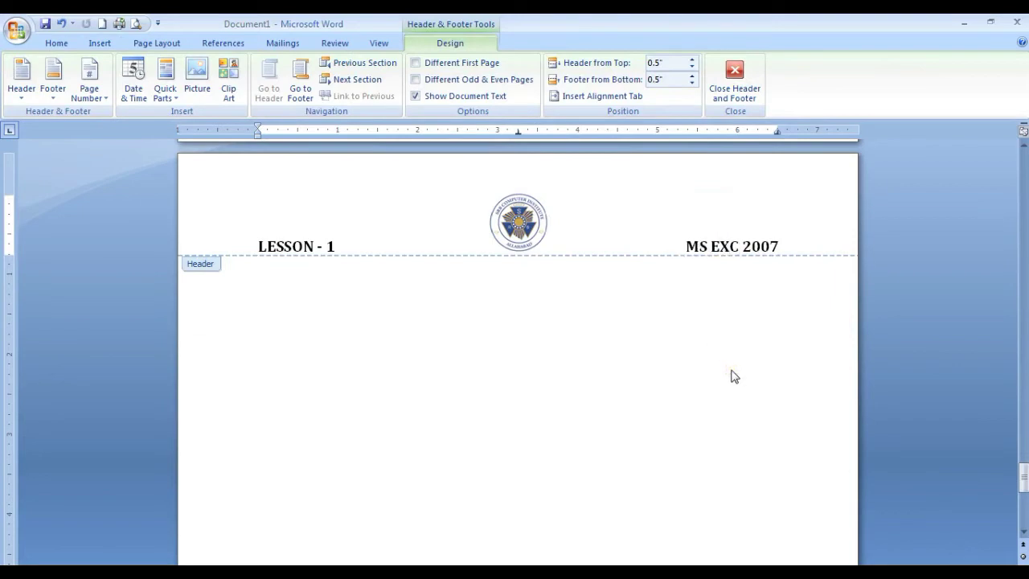
left_click(734, 87)
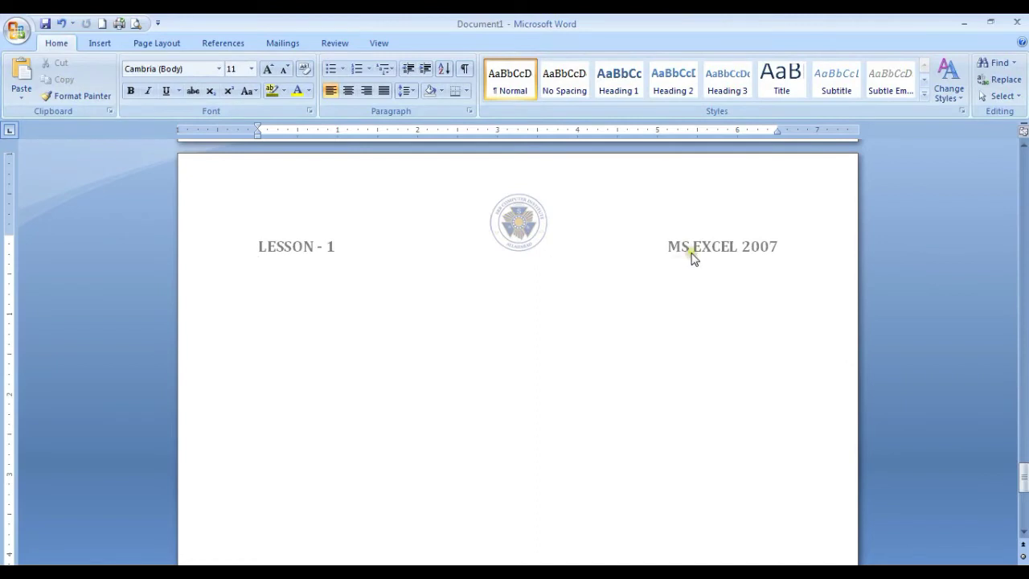
Step: Change the lesson number in page 6's header to 2 and close the header
double_click(680, 246)
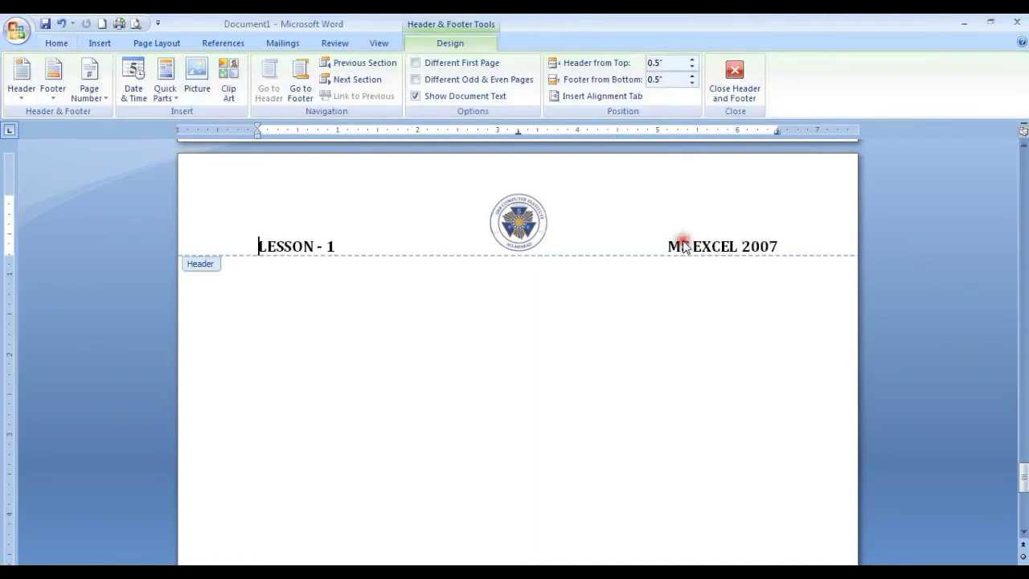
double_click(329, 245)
type("2")
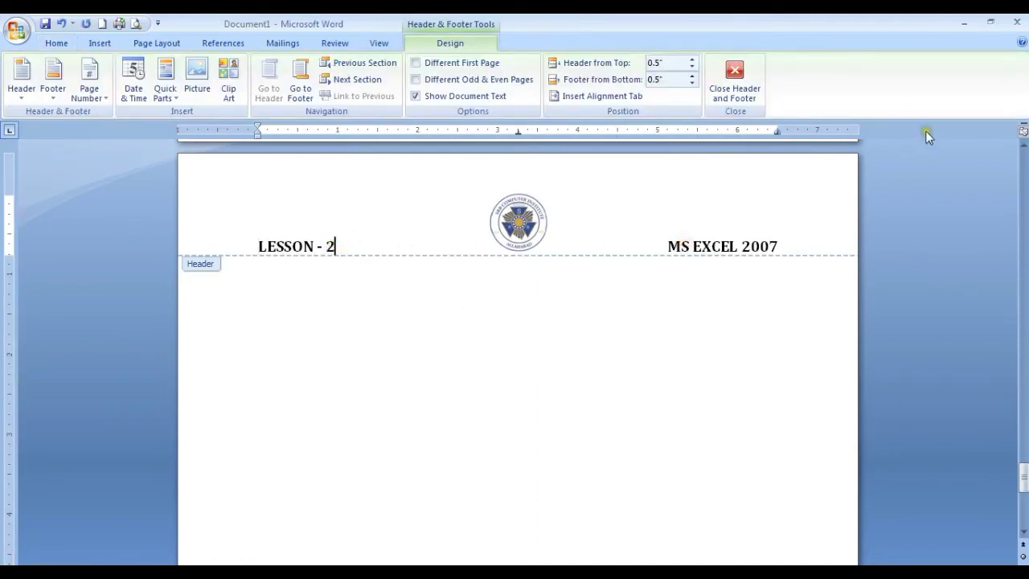
left_click(734, 80)
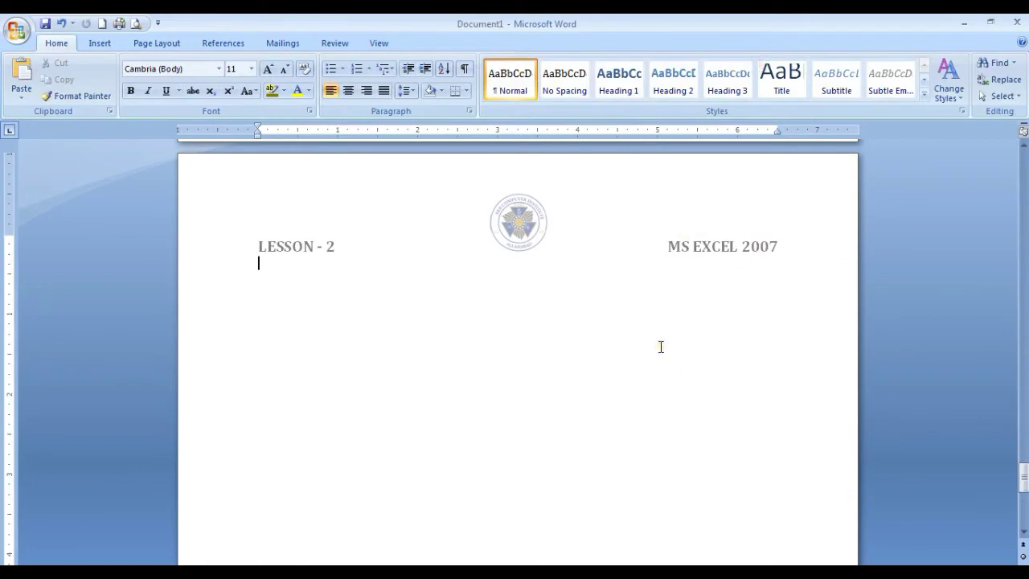
Step: Check the headers on the preceding pages, going back to page 1, for the effect of the header edits
scroll(661, 346, "up", 10)
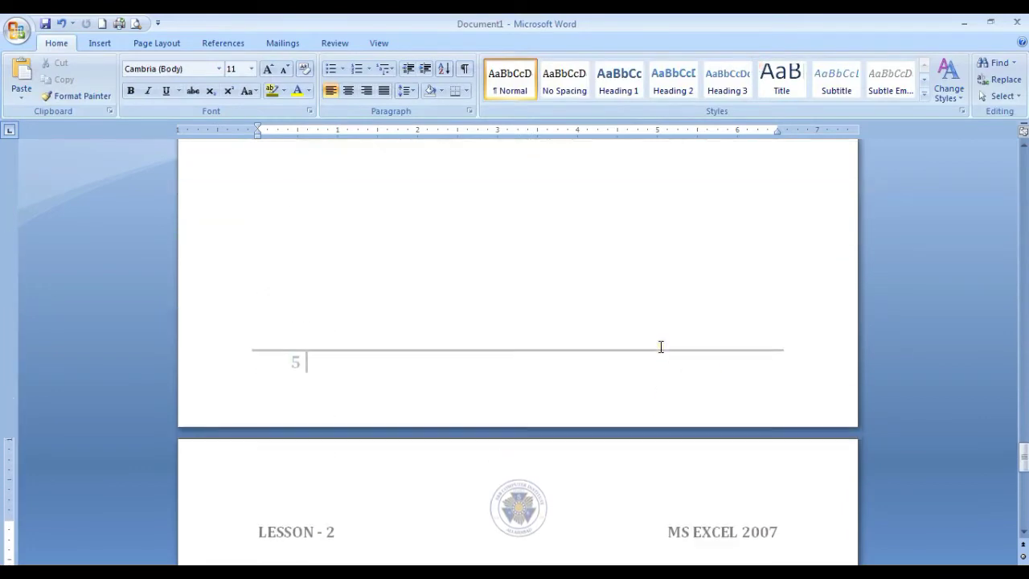
scroll(661, 347, "down", 8)
scroll(660, 347, "up", 3)
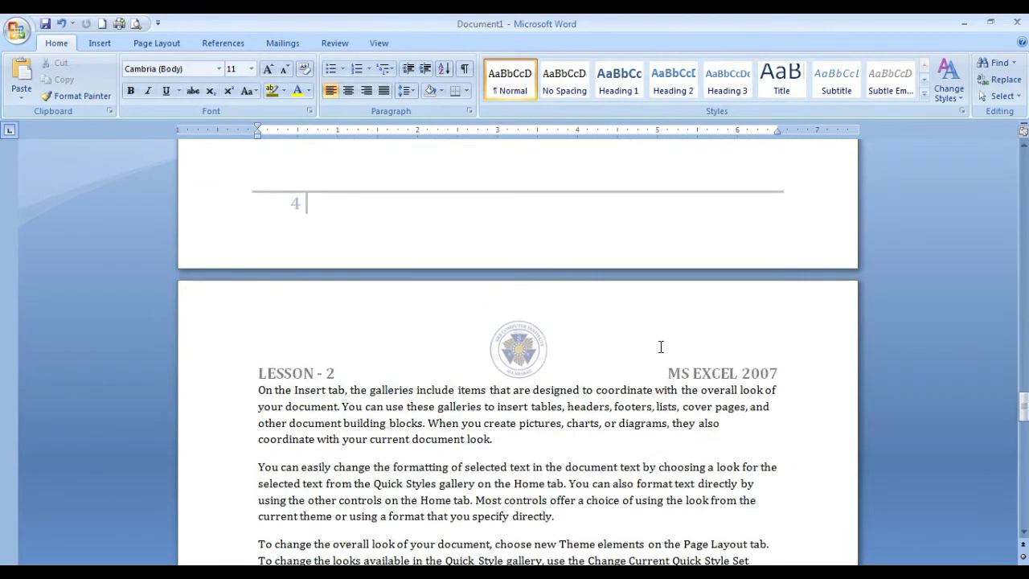
scroll(661, 347, "up", 15)
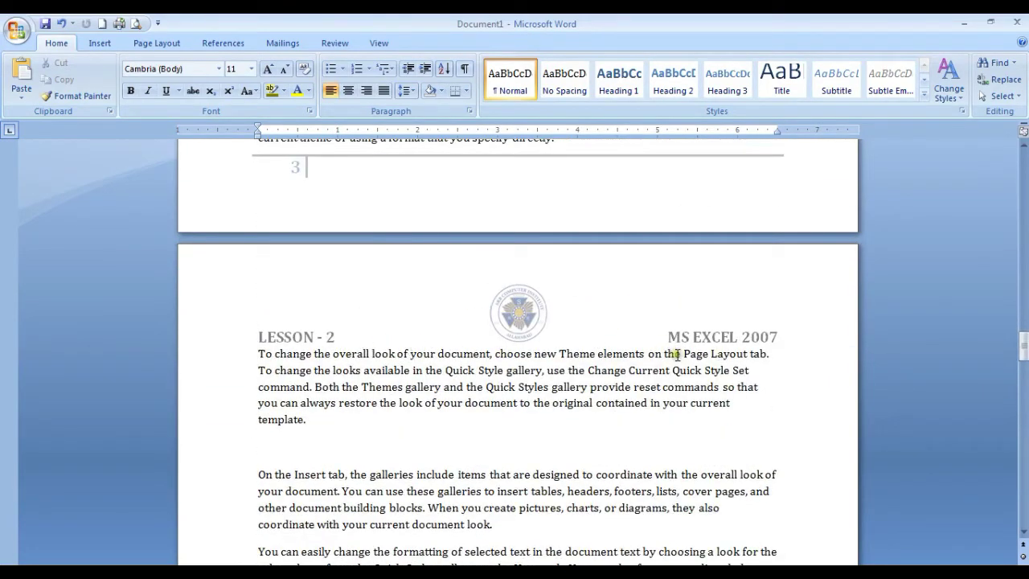
scroll(676, 357, "up", 8)
scroll(680, 375, "down", 1)
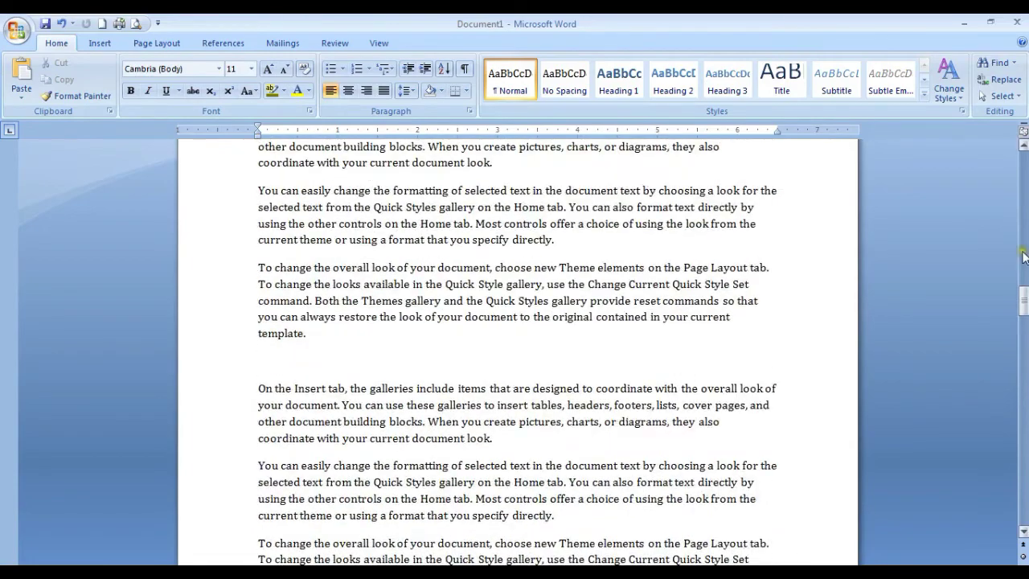
left_click_drag(1024, 301, 1024, 161)
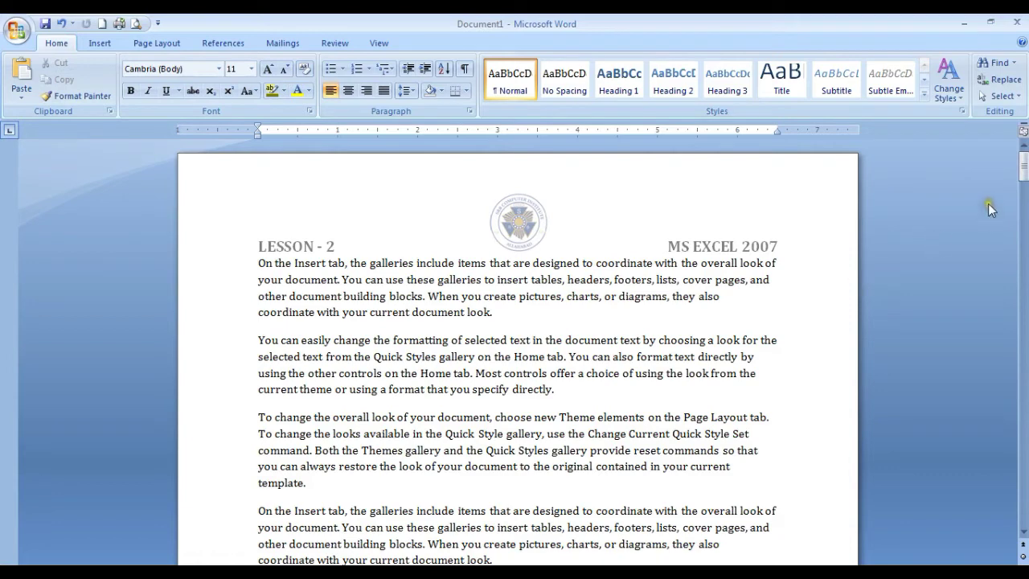
Step: Undo the header text changes and the page break, and return to the end of the text on page 5
key("ctrl+End")
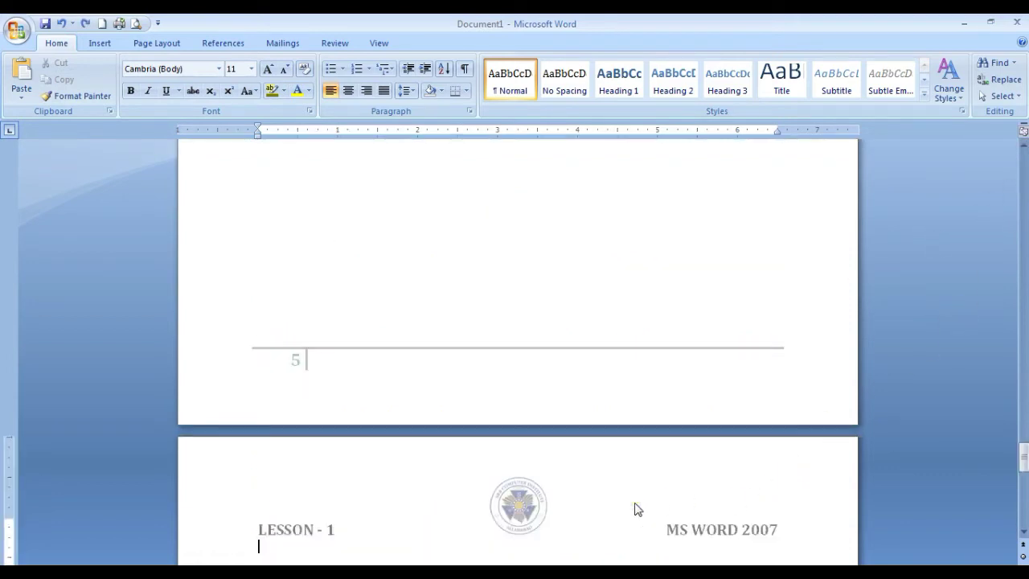
key("ctrl+z")
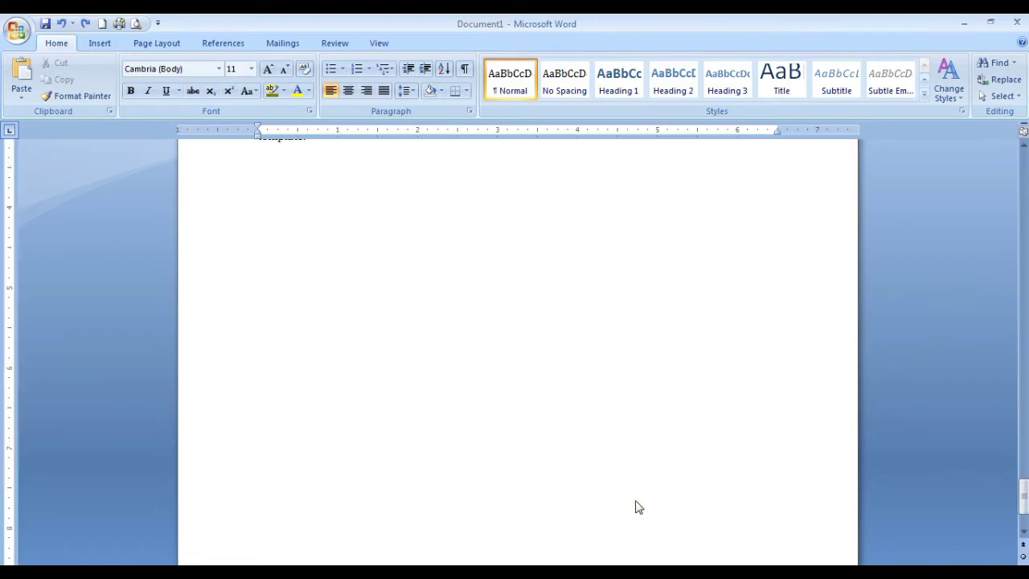
scroll(637, 506, "up", 5)
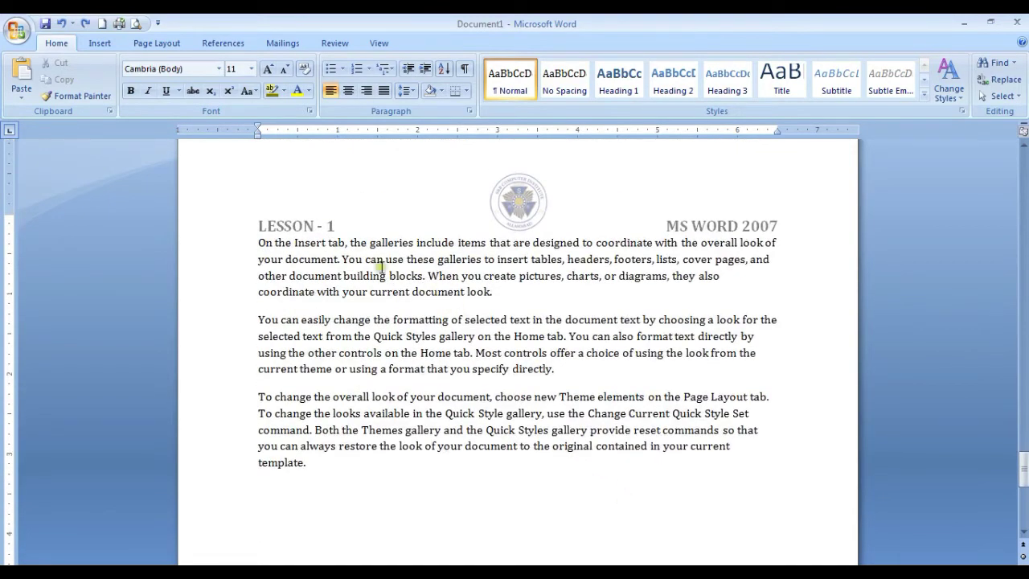
scroll(583, 372, "down", 5)
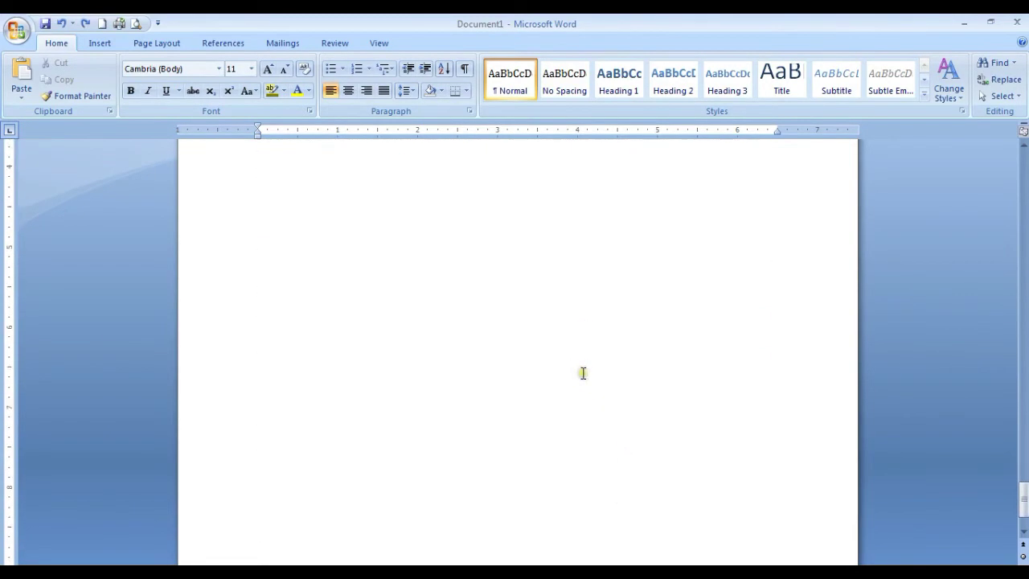
scroll(583, 372, "down", 2)
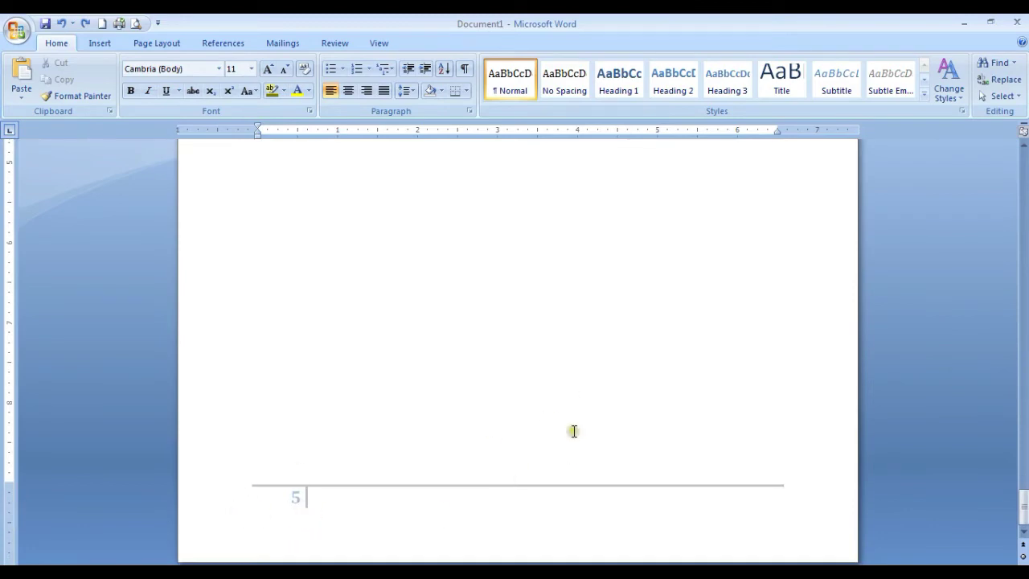
scroll(573, 431, "up", 6)
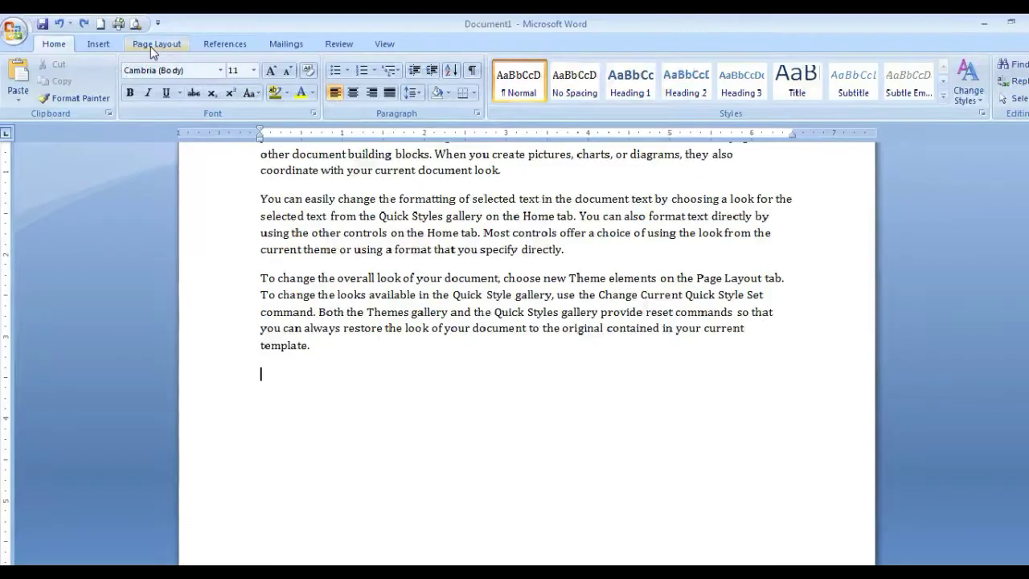
Step: Insert a Next Page section break after the last paragraph on page 5 and review the new page
left_click(157, 46)
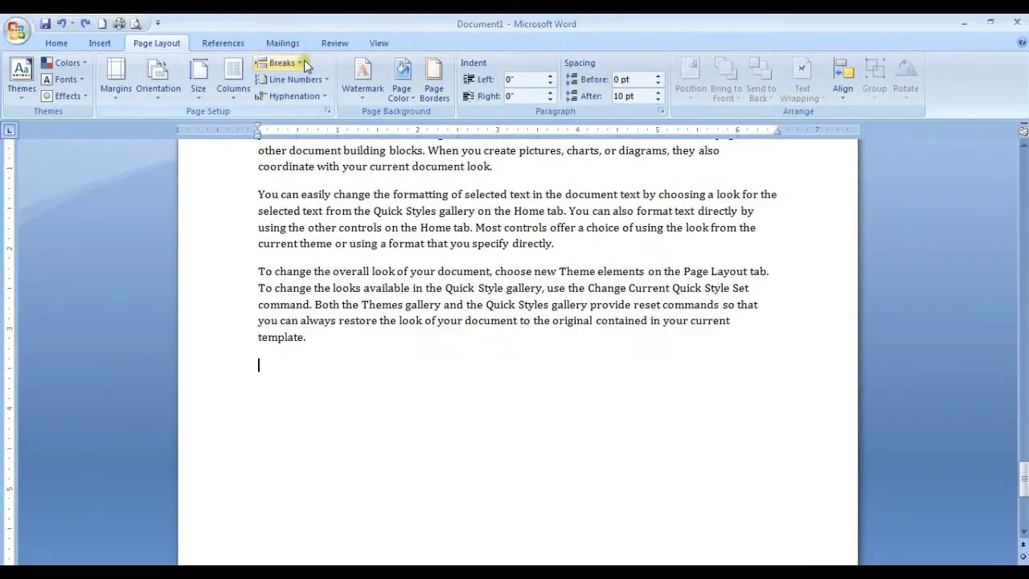
left_click(285, 84)
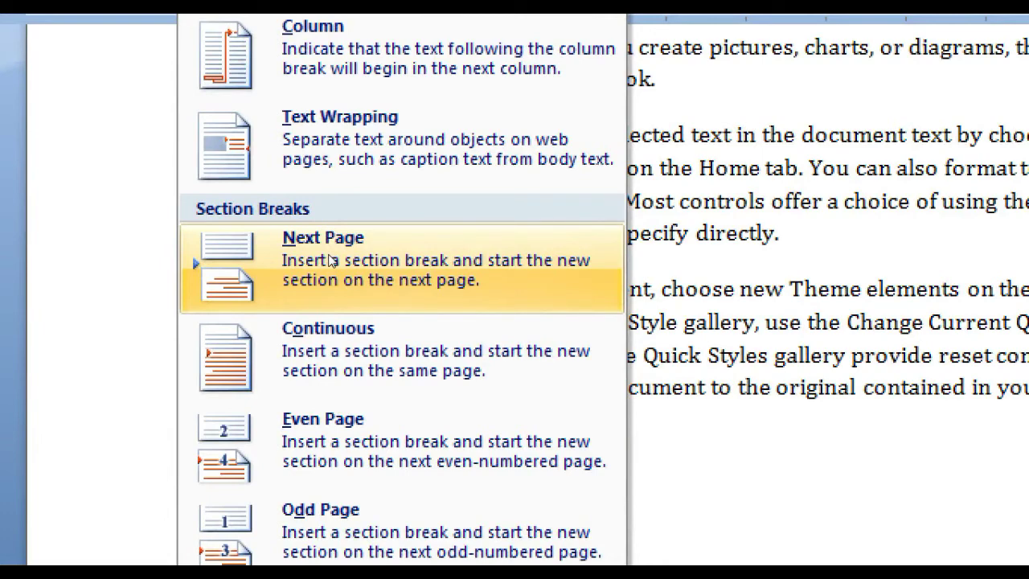
left_click(331, 260)
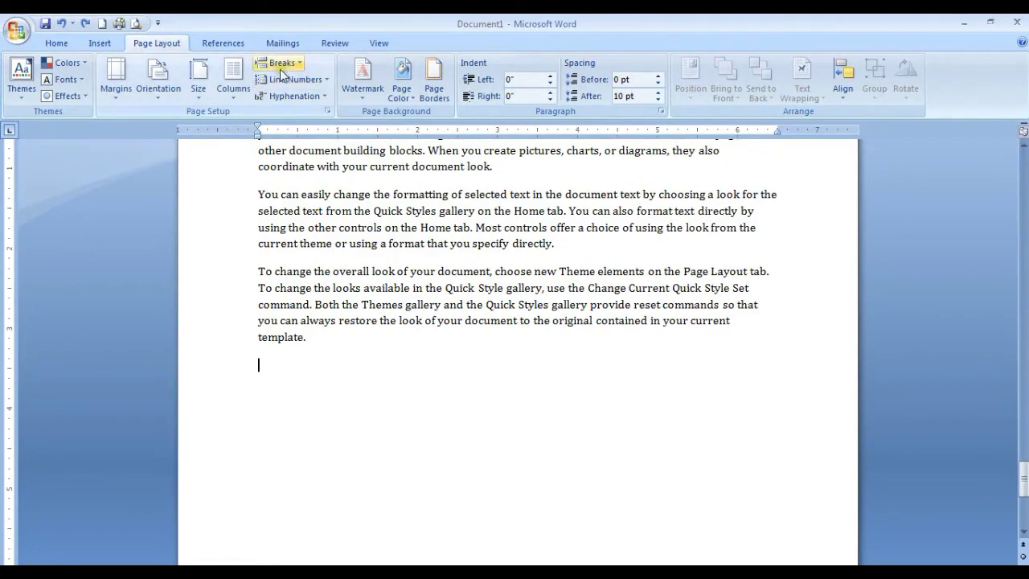
left_click(280, 64)
left_click(331, 265)
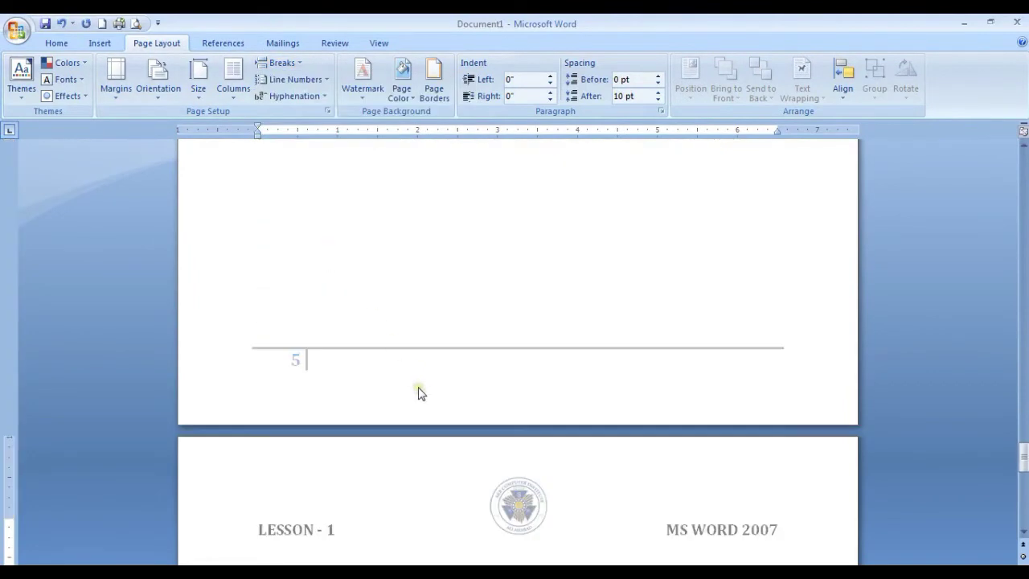
scroll(373, 466, "down", 4)
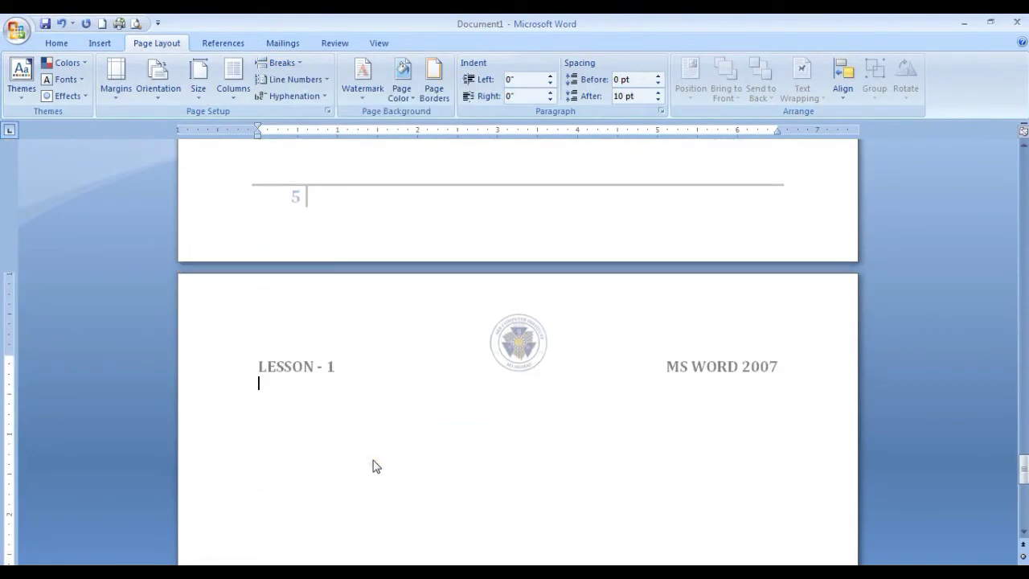
scroll(372, 466, "down", 5)
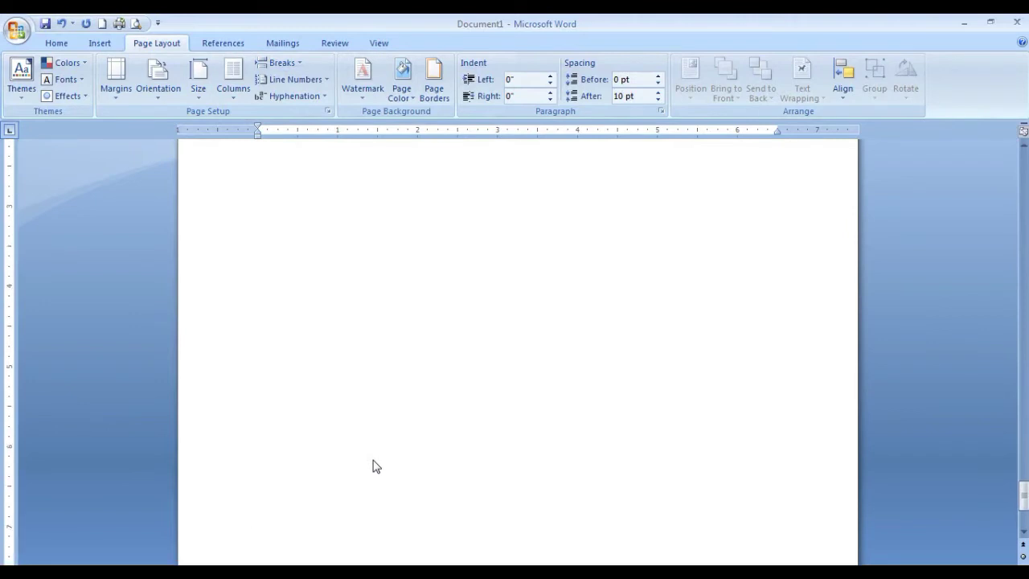
scroll(372, 467, "up", 5)
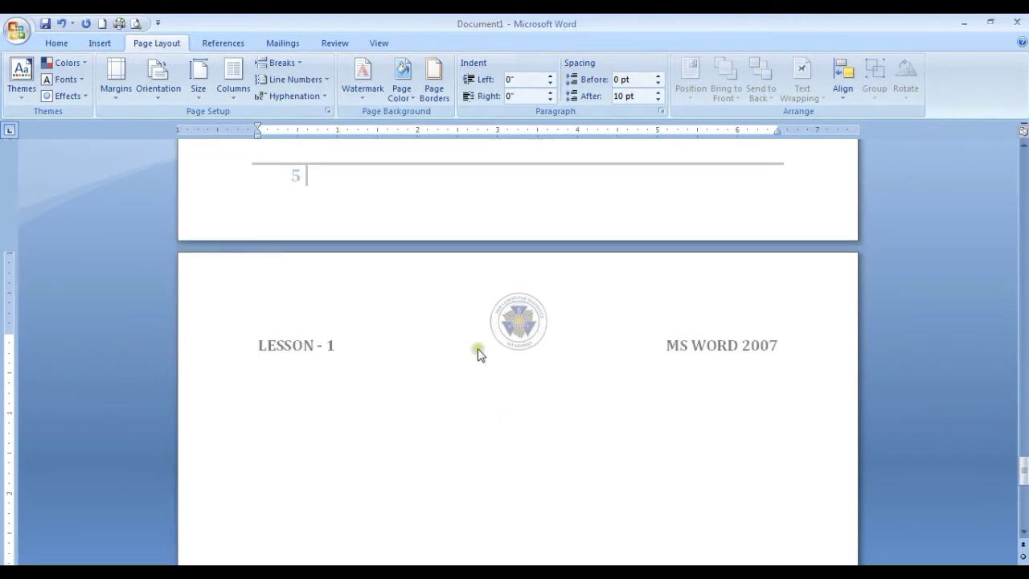
Step: Open the header on page 6 for editing and compare its section label with the header and footer labels on page 5
right_click(575, 315)
left_click(605, 327)
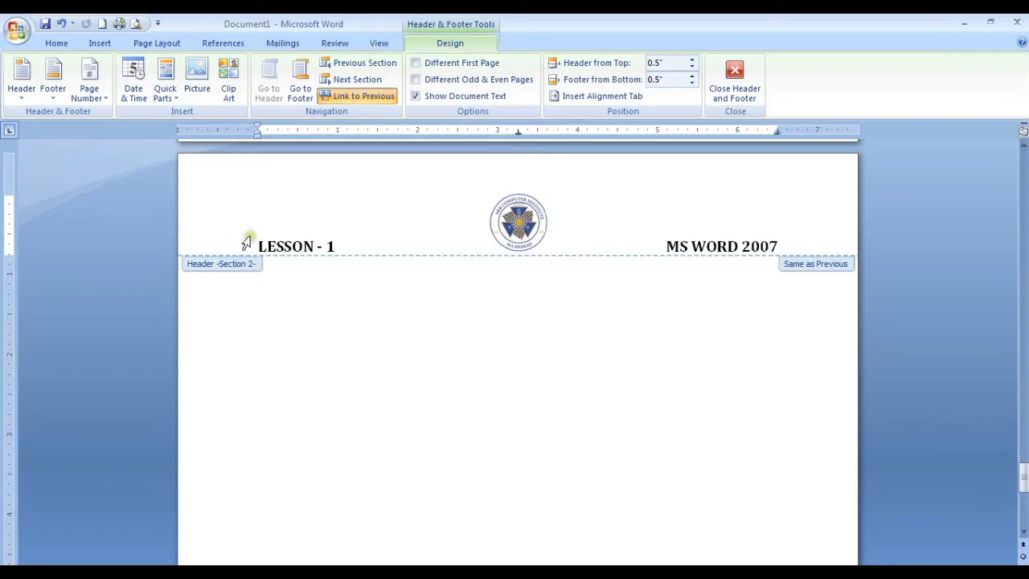
scroll(264, 280, "up", 6)
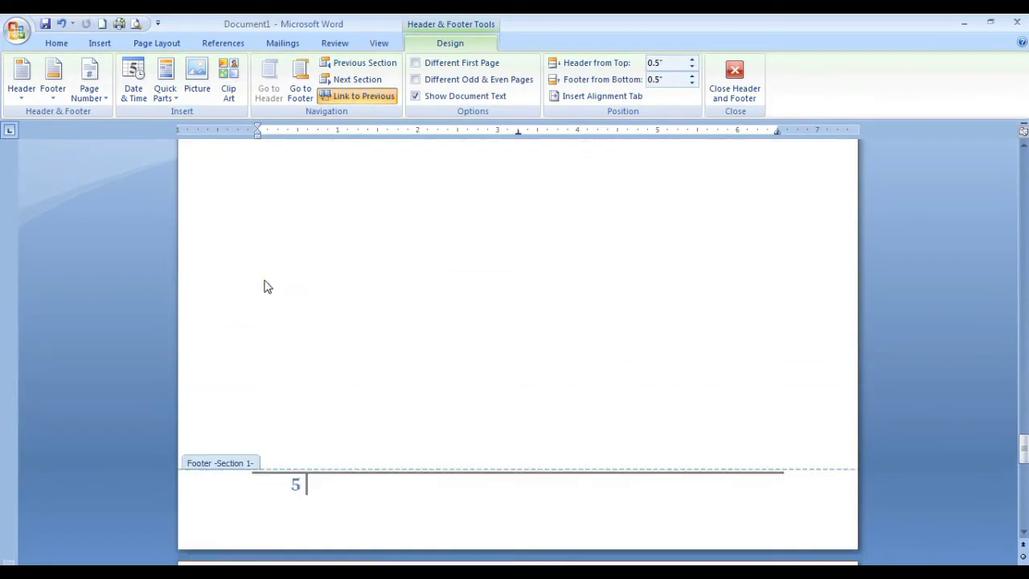
scroll(266, 287, "up", 10)
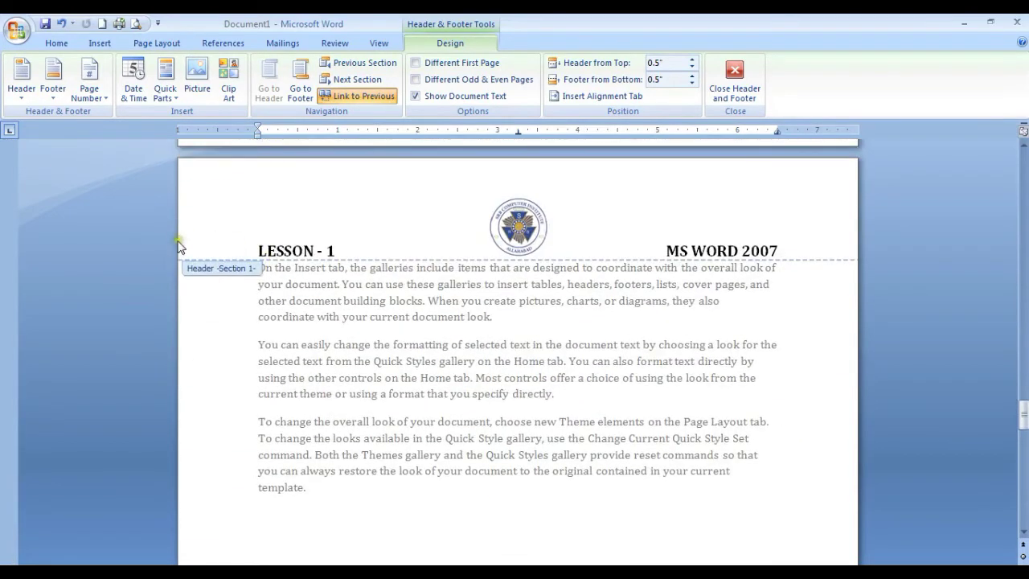
scroll(268, 302, "down", 15)
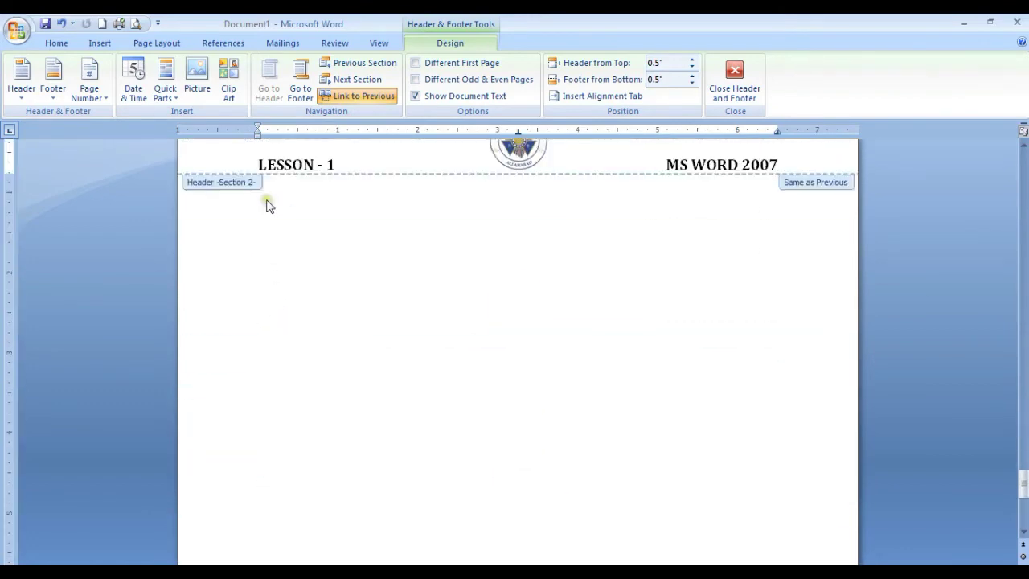
scroll(268, 205, "up", 2)
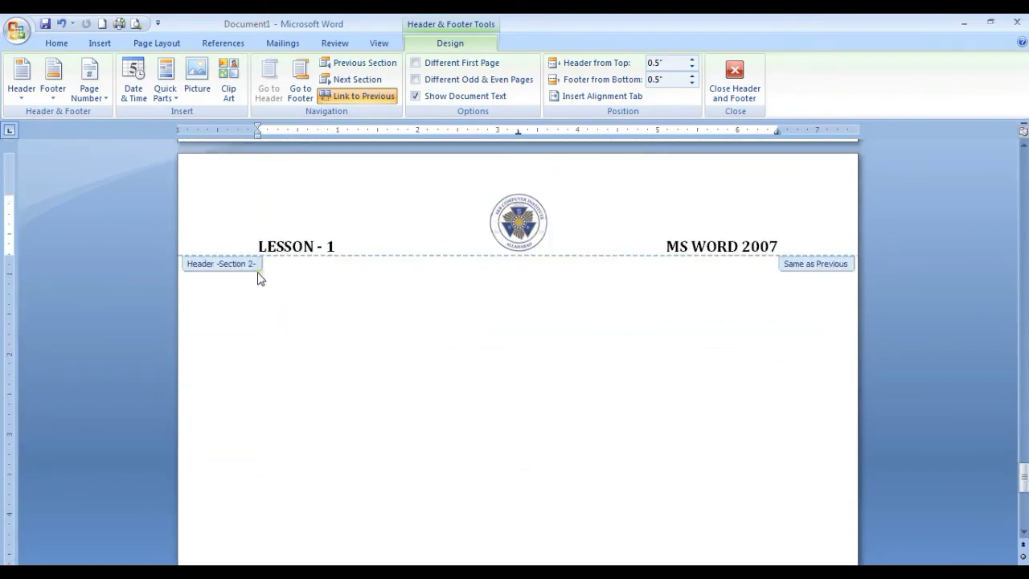
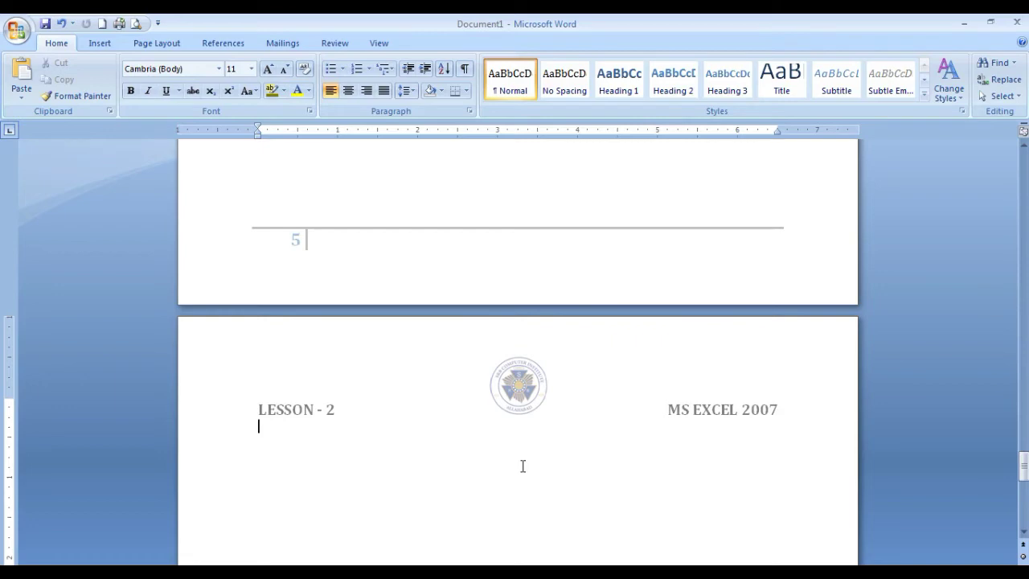
right_click(522, 467)
left_click(560, 301)
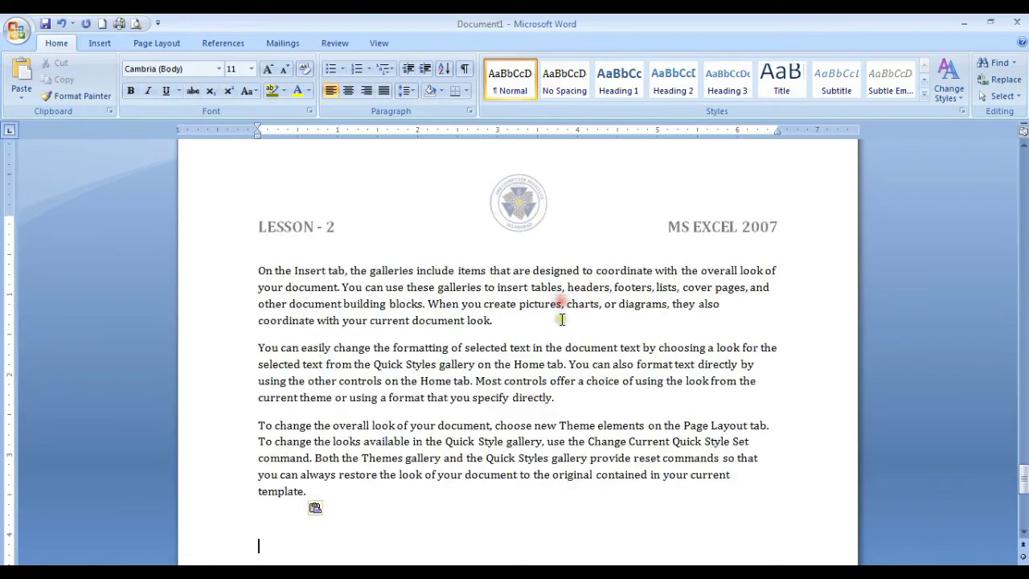
scroll(635, 378, "up", 3)
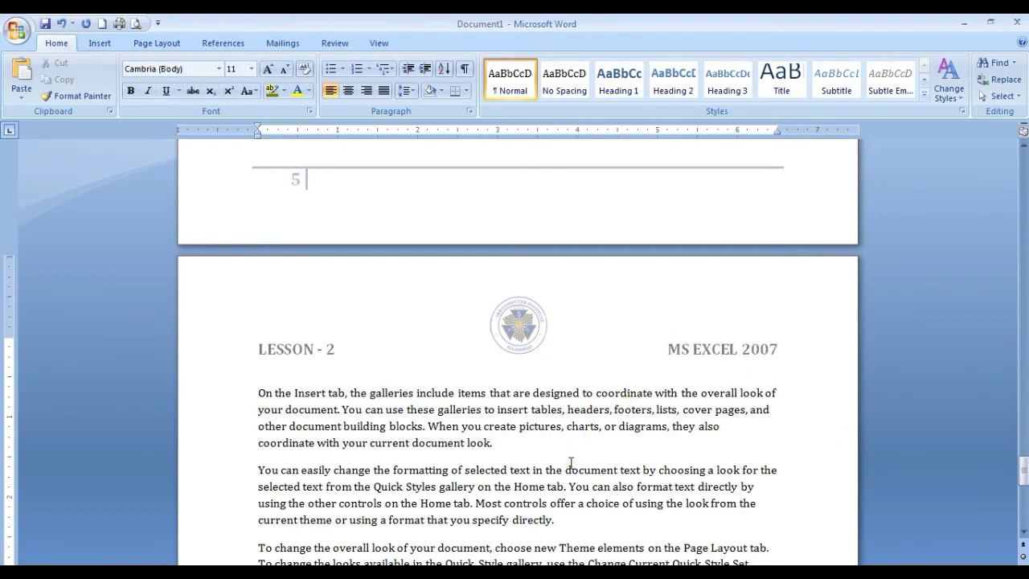
key("ctrl+a")
key("Delete")
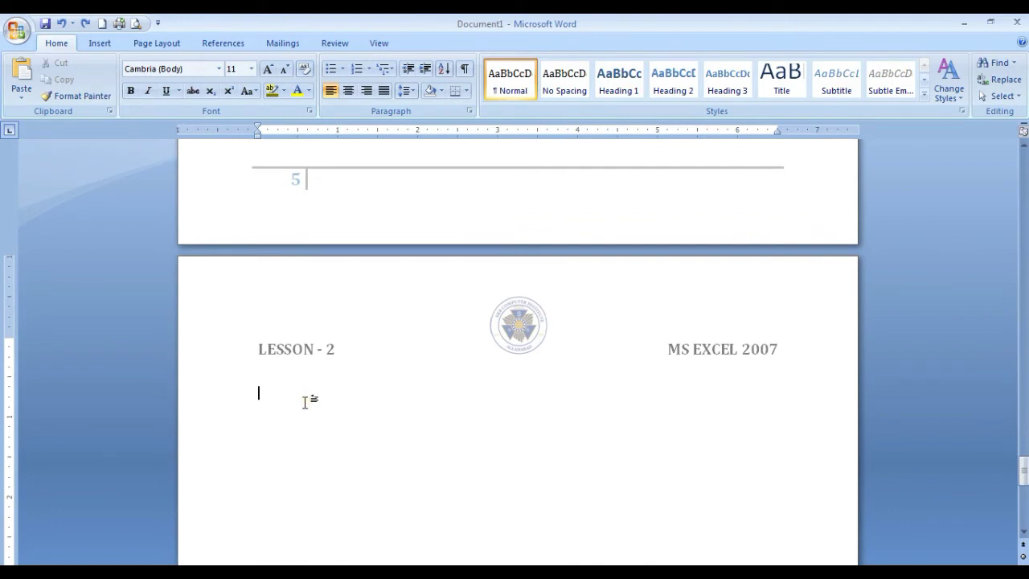
Step: Generate sample paragraphs on page 6 with =RAND() and copy all of them
type("=RAND()")
key("Return")
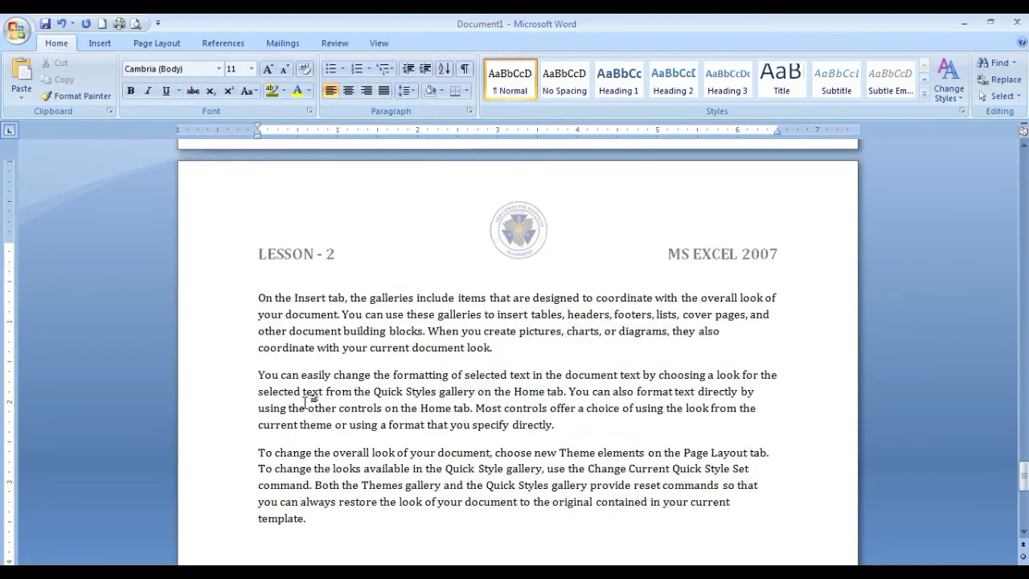
left_click_drag(318, 546, 250, 304)
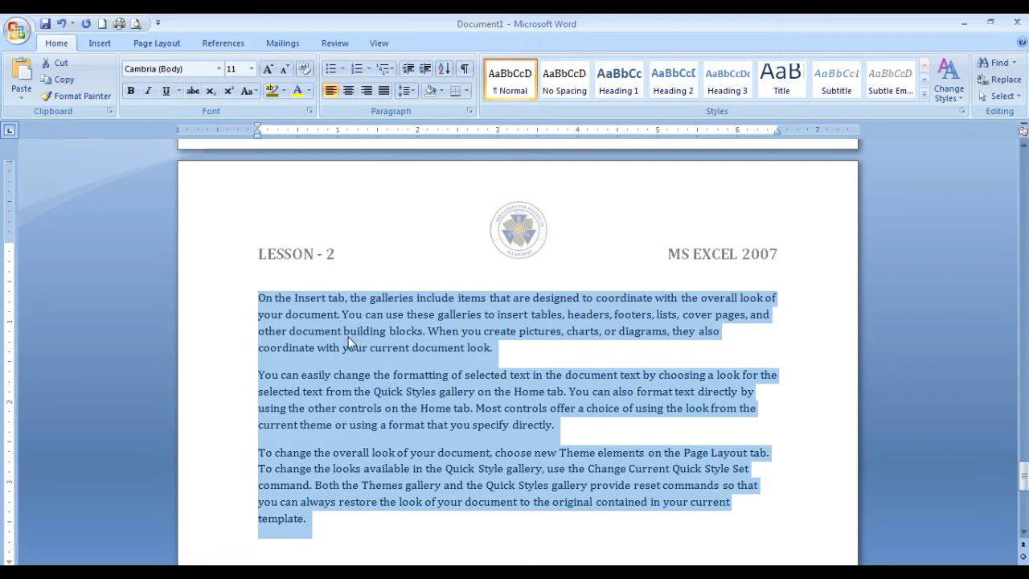
right_click(451, 352)
left_click(481, 372)
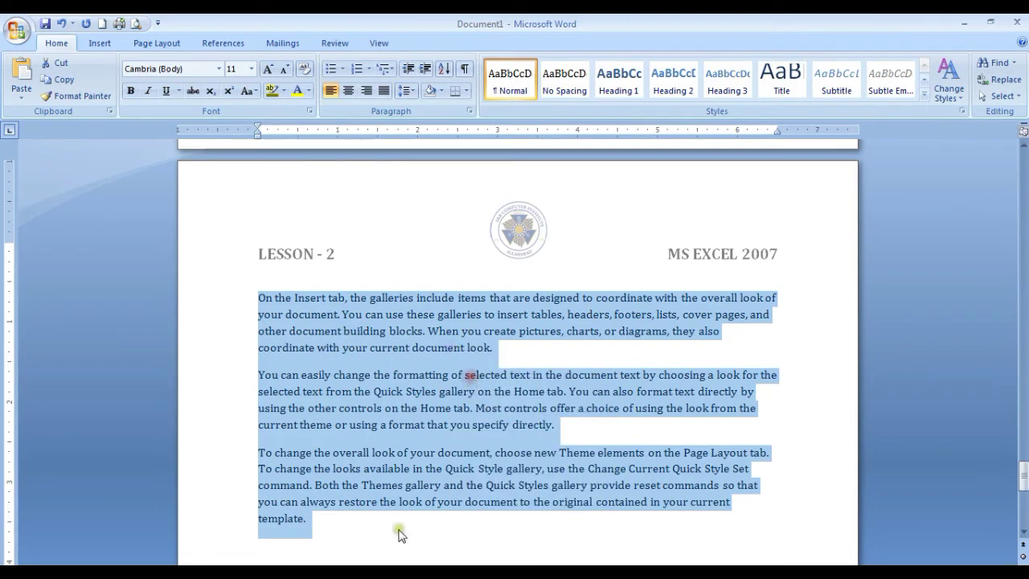
Step: Paste the copied paragraphs repeatedly below the sample text until the text reaches page 11
left_click(341, 552)
scroll(299, 527, "down", 1)
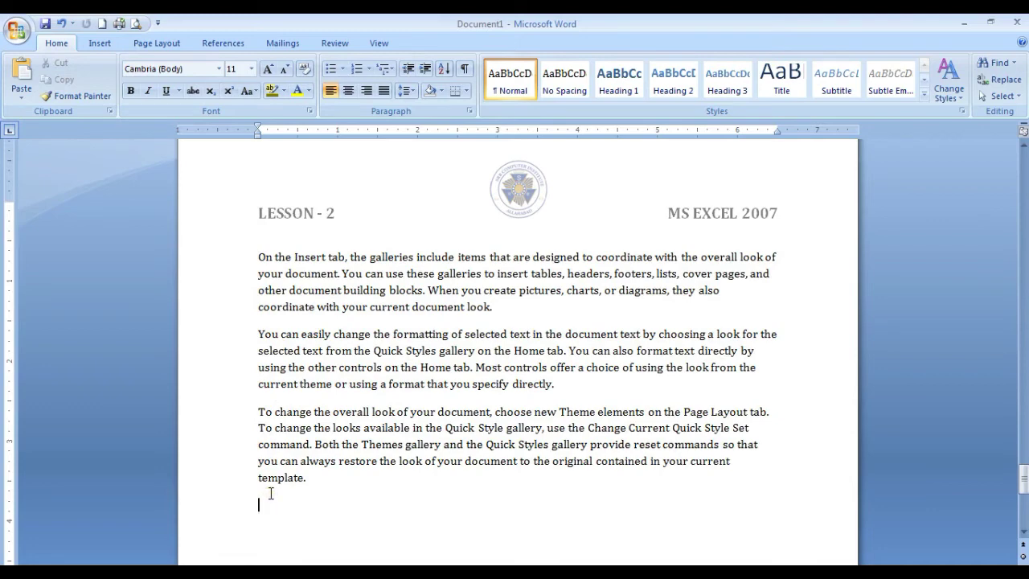
key("ctrl+v")
key("ctrl+v")
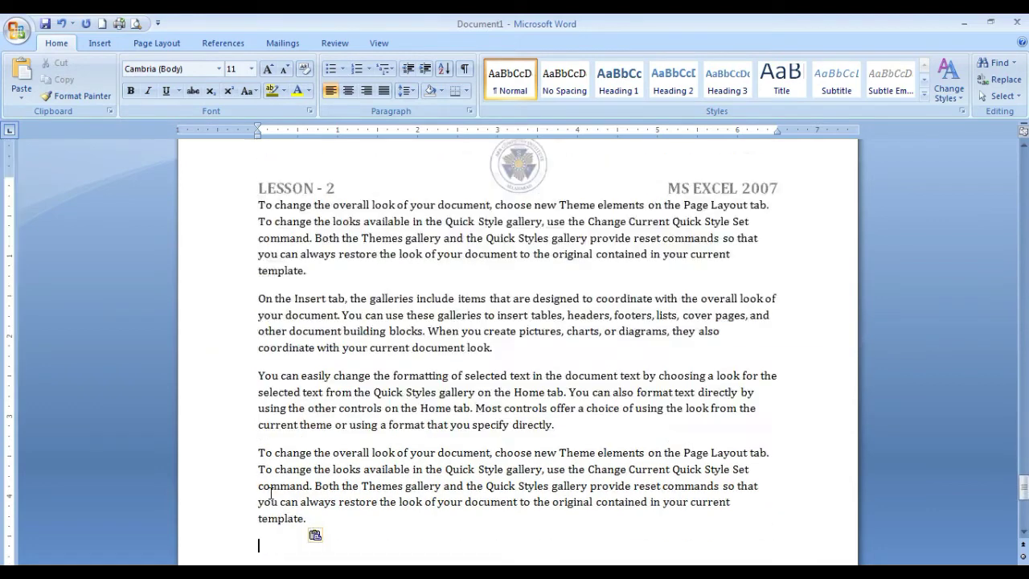
key("ctrl+v")
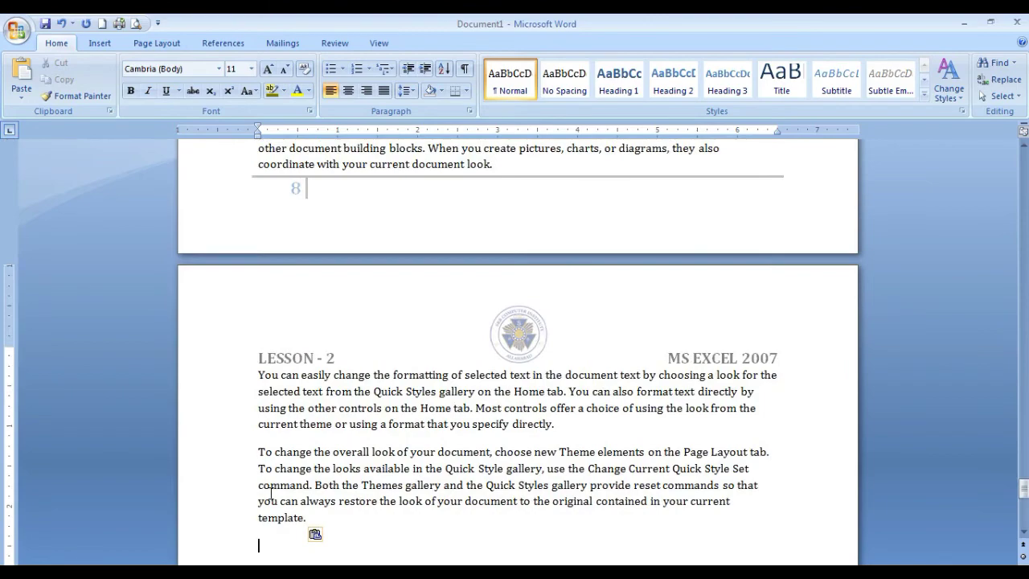
key("ctrl+v")
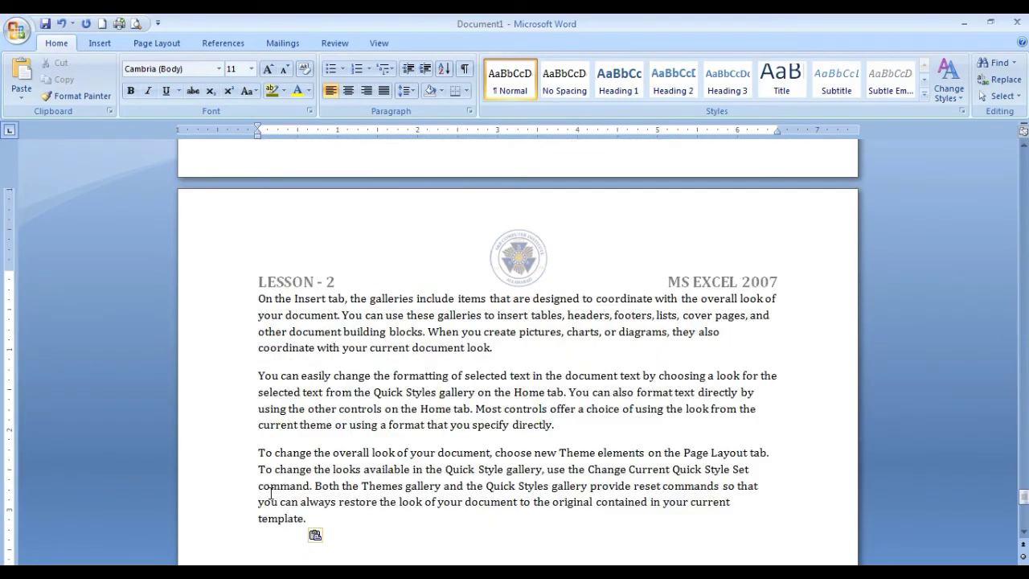
key("ctrl+v")
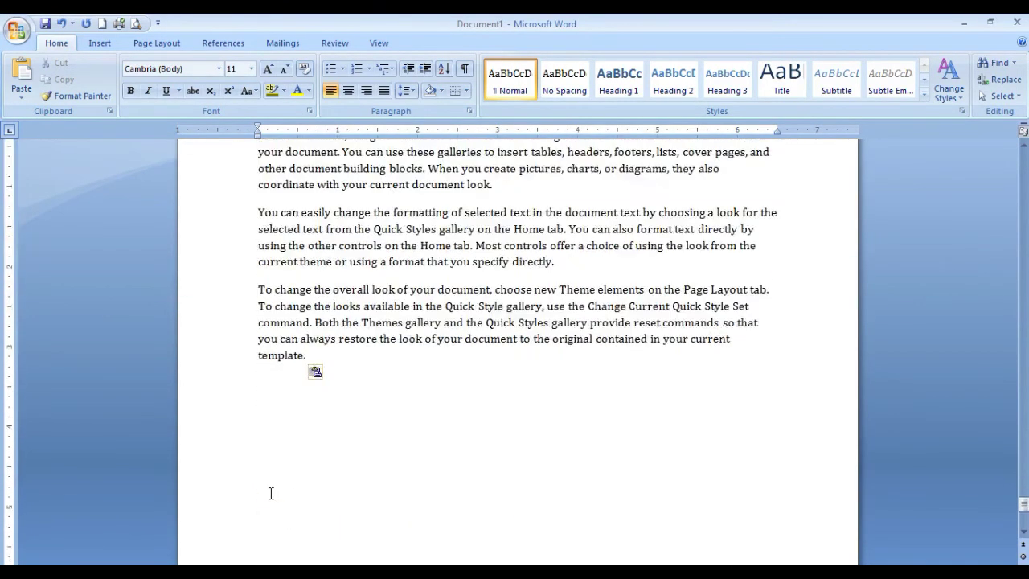
key("ctrl+v")
key("ctrl+v")
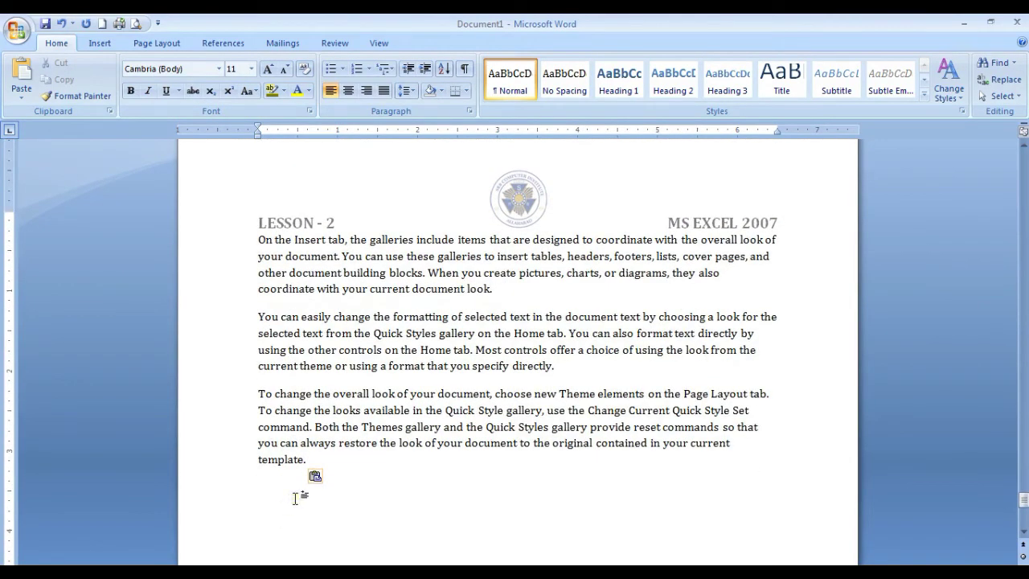
Step: Insert a Next Page section break after the last paragraph on page 11
left_click(156, 44)
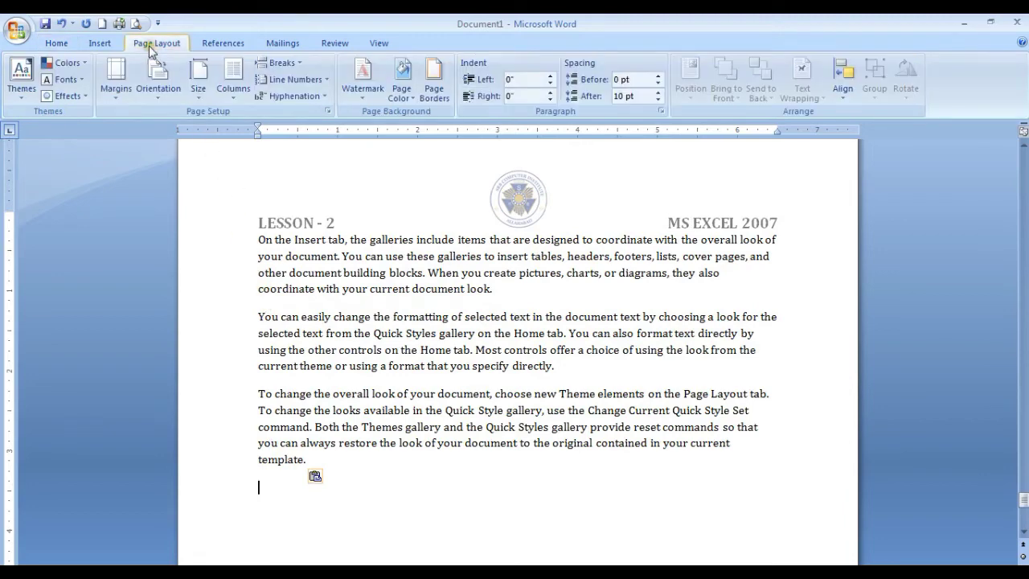
left_click(290, 64)
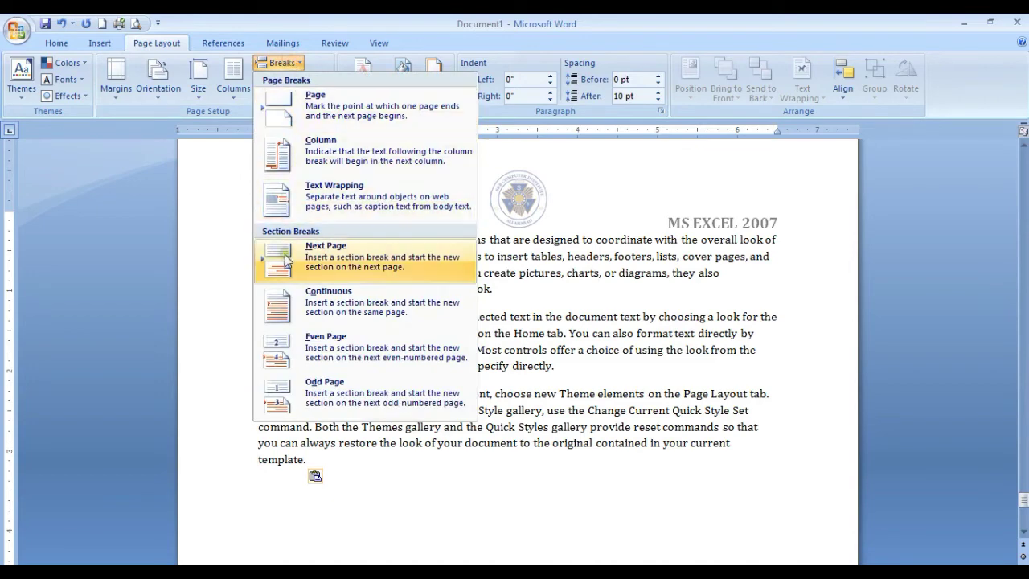
left_click(340, 261)
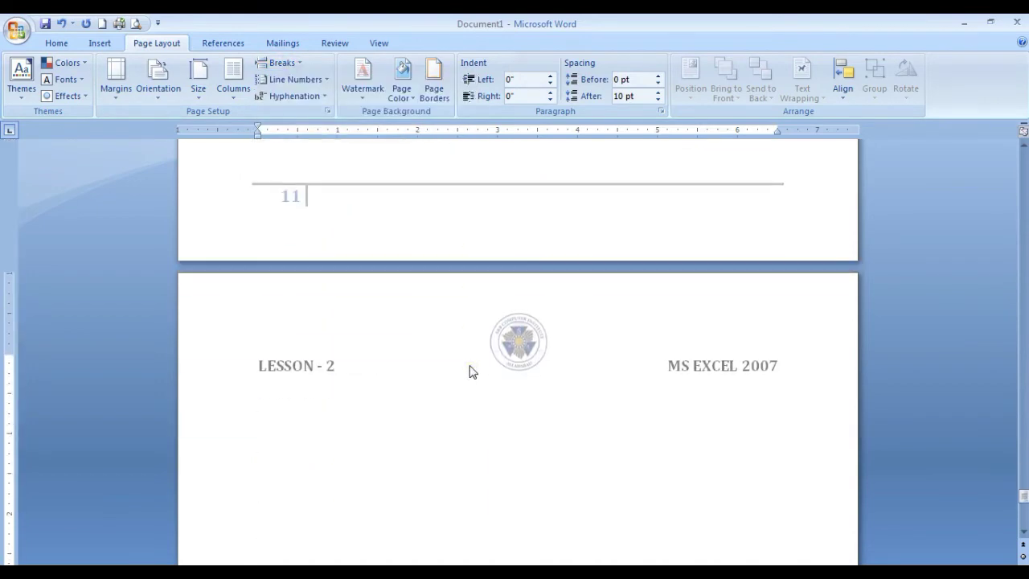
Step: Open the header on page 12 for editing and unlink it from the previous section's header
right_click(600, 342)
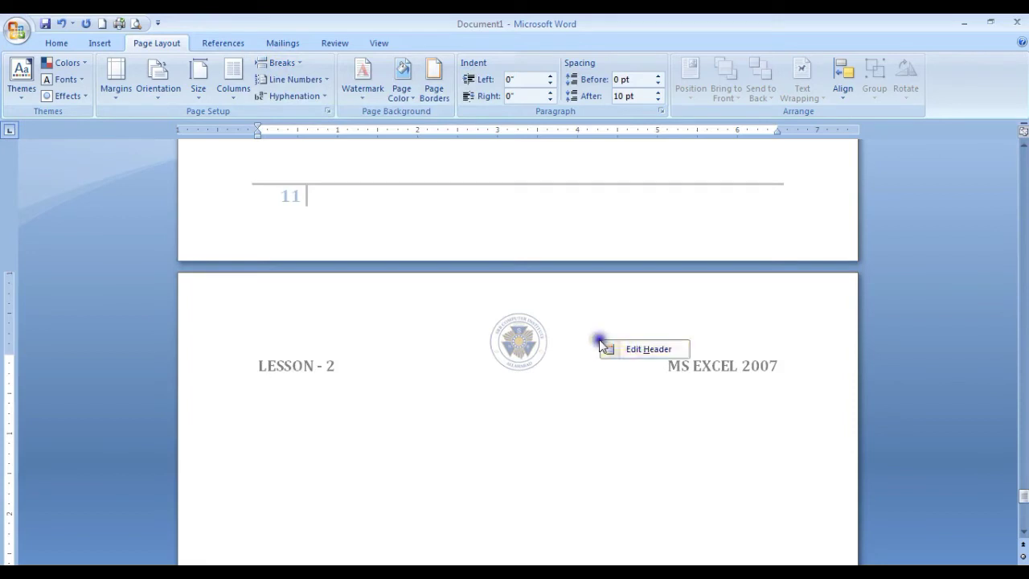
left_click(625, 351)
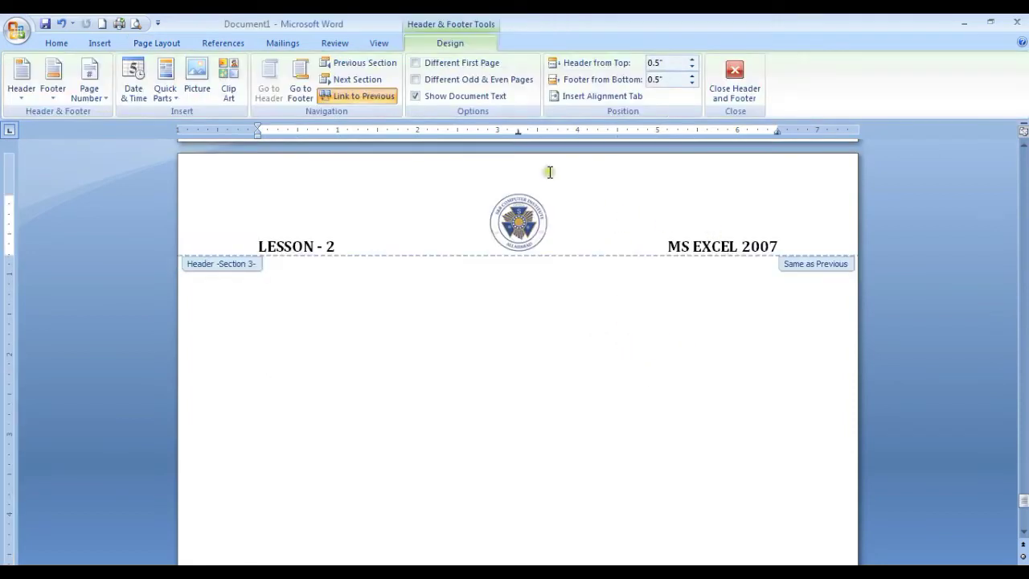
left_click(346, 102)
Step: Change the section 3 header texts to MS POWERPOINT 2007 and LESSON - 3, and close header editing
left_click_drag(734, 245, 693, 250)
type("POWERP")
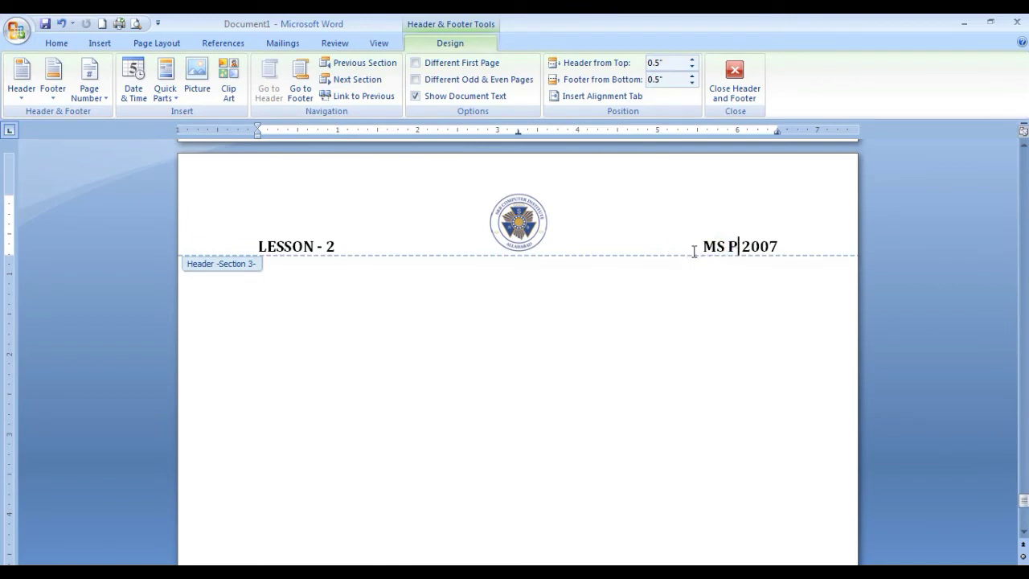
type("OINT")
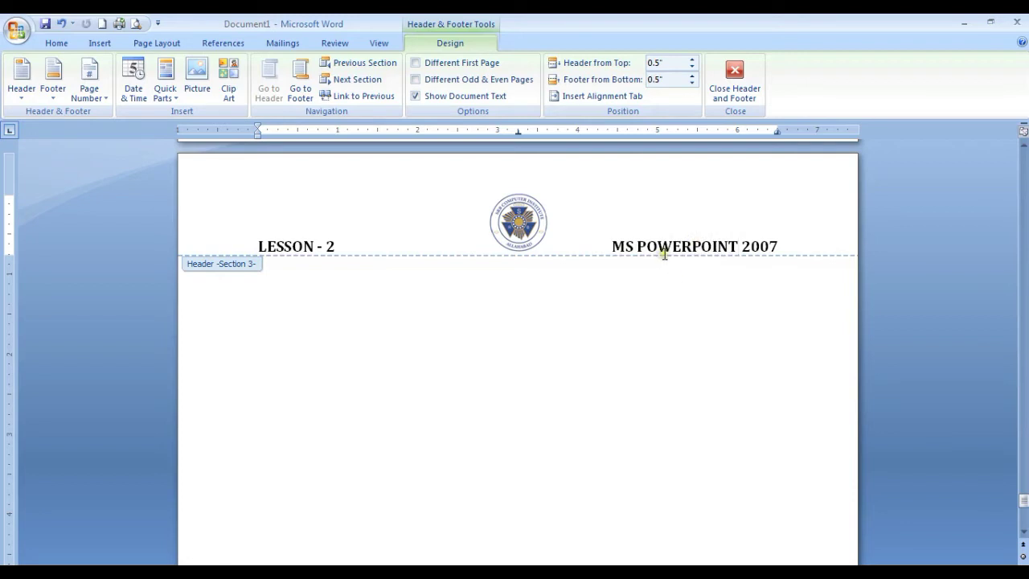
double_click(339, 243)
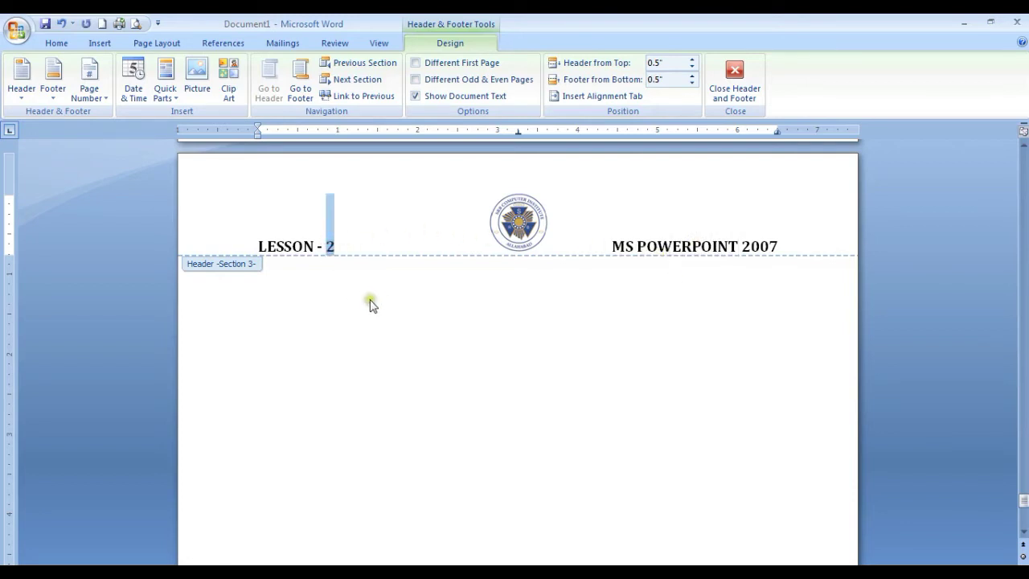
type("3")
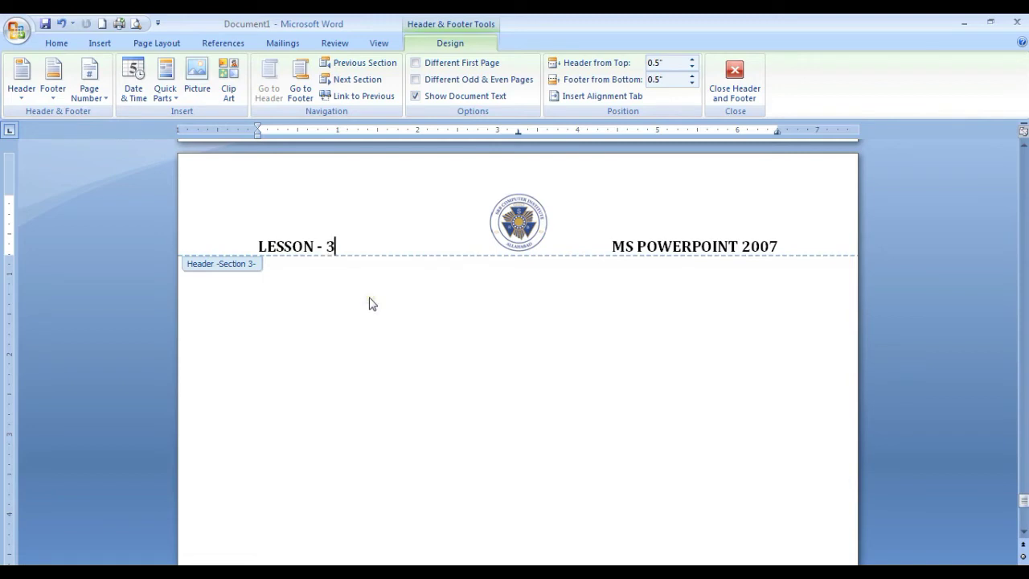
left_click(733, 84)
Step: Paste the copied paragraphs repeatedly under the LESSON - 3 header, from page 12 until page 15 is filled
scroll(396, 413, "down", 9)
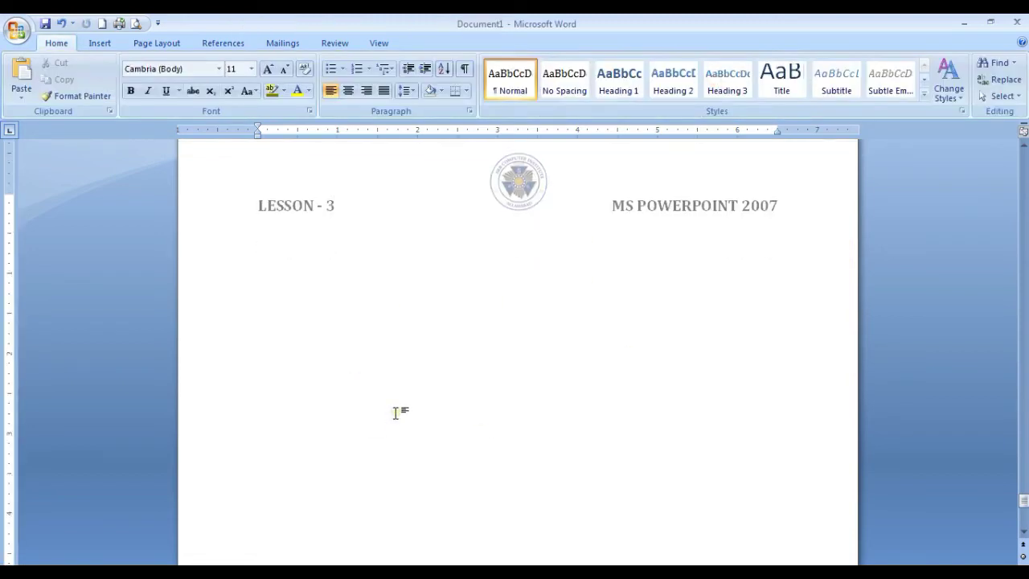
scroll(395, 413, "up", 7)
scroll(396, 413, "up", 5)
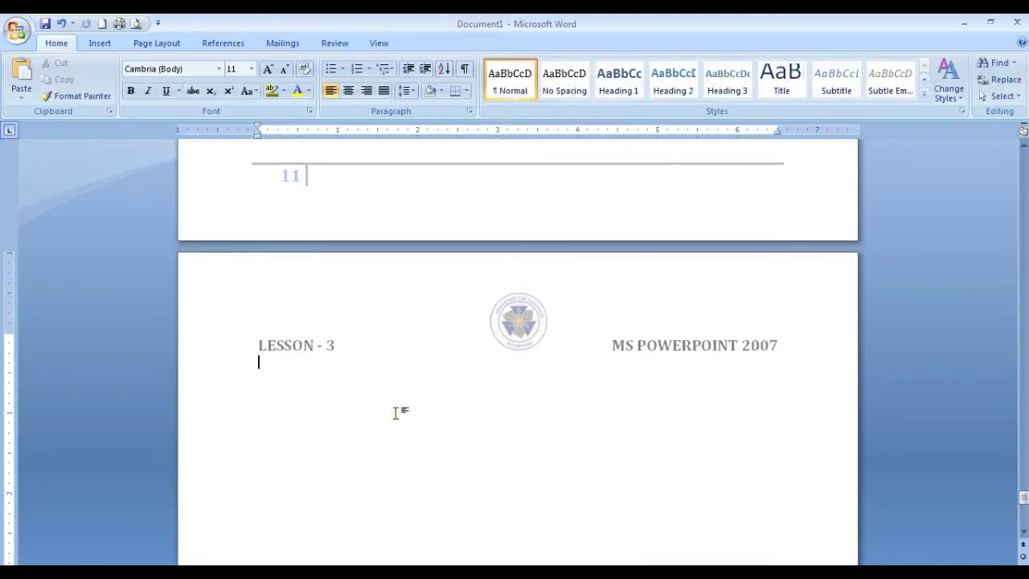
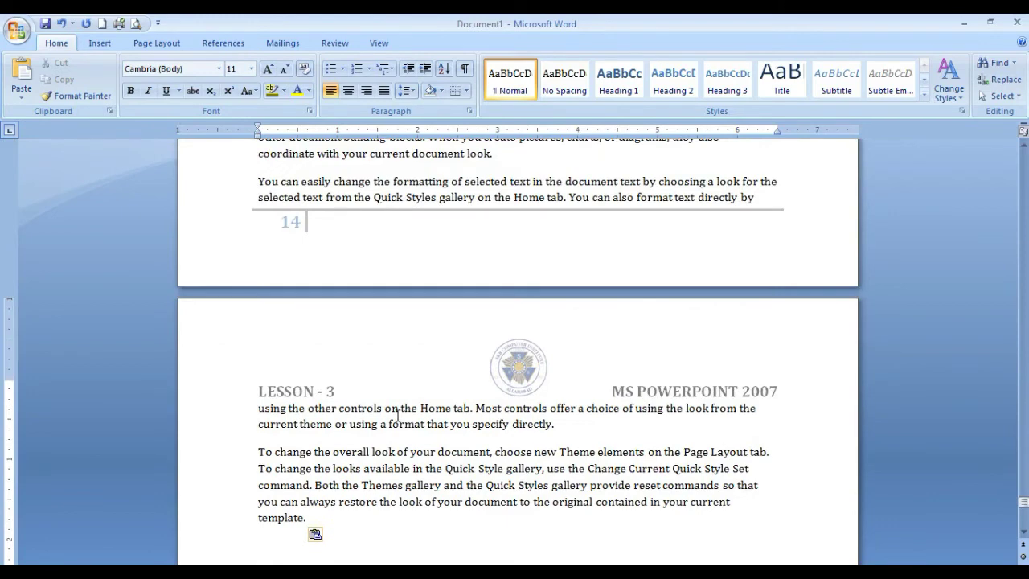
scroll(398, 415, "down", 12)
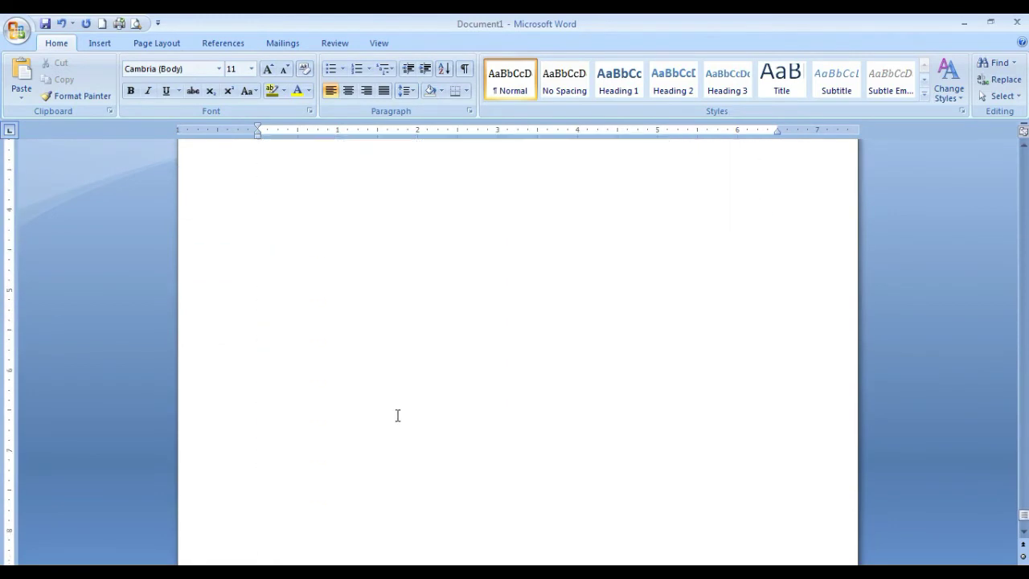
scroll(397, 414, "down", 2)
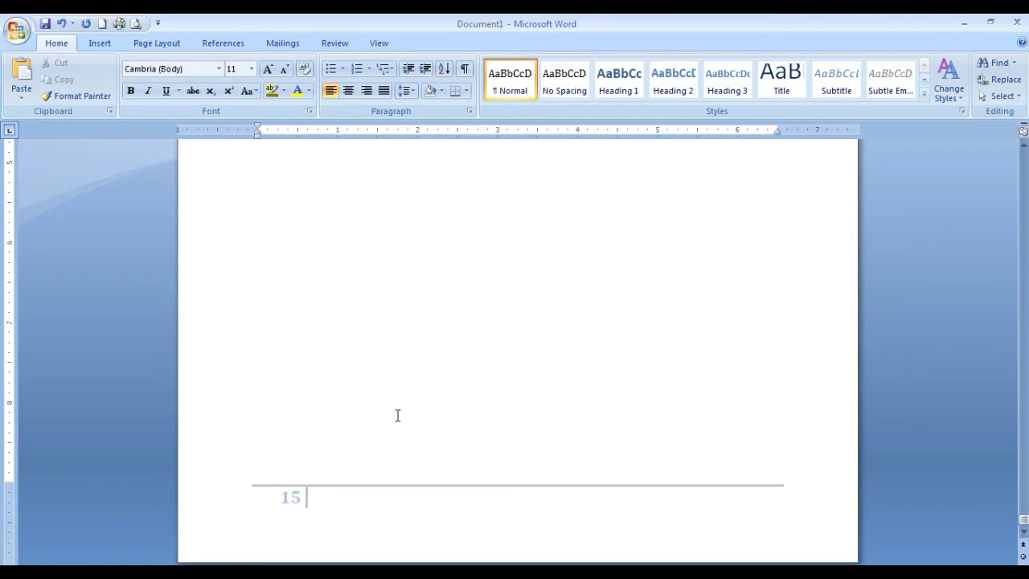
double_click(397, 415)
key("ctrl+v")
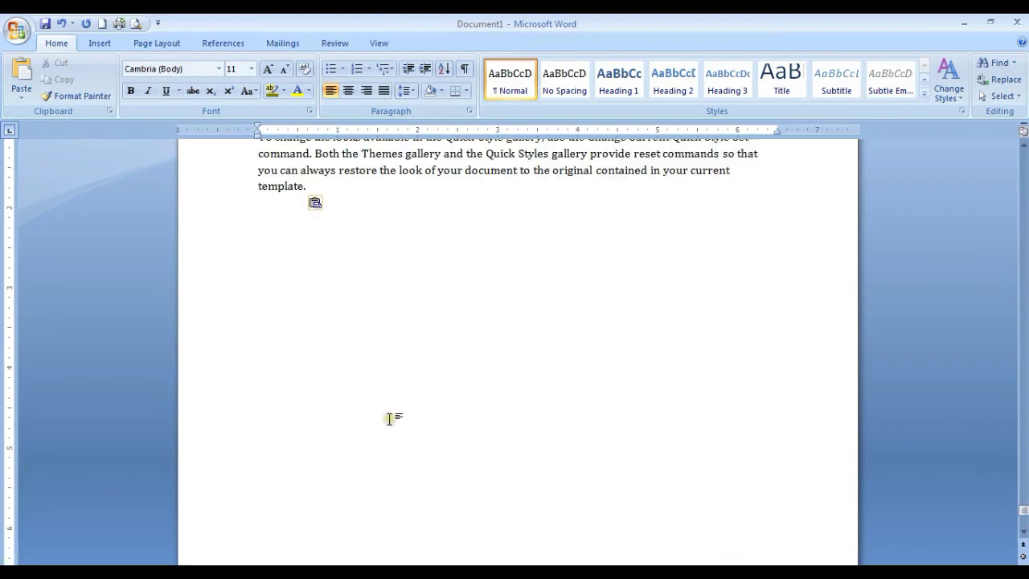
scroll(395, 416, "up", 3)
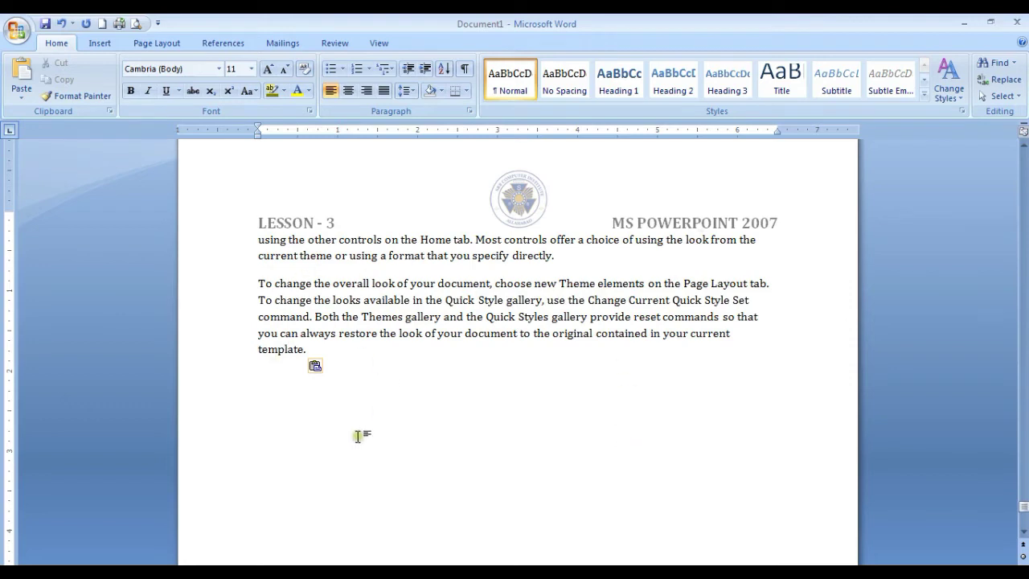
scroll(259, 410, "down", 3)
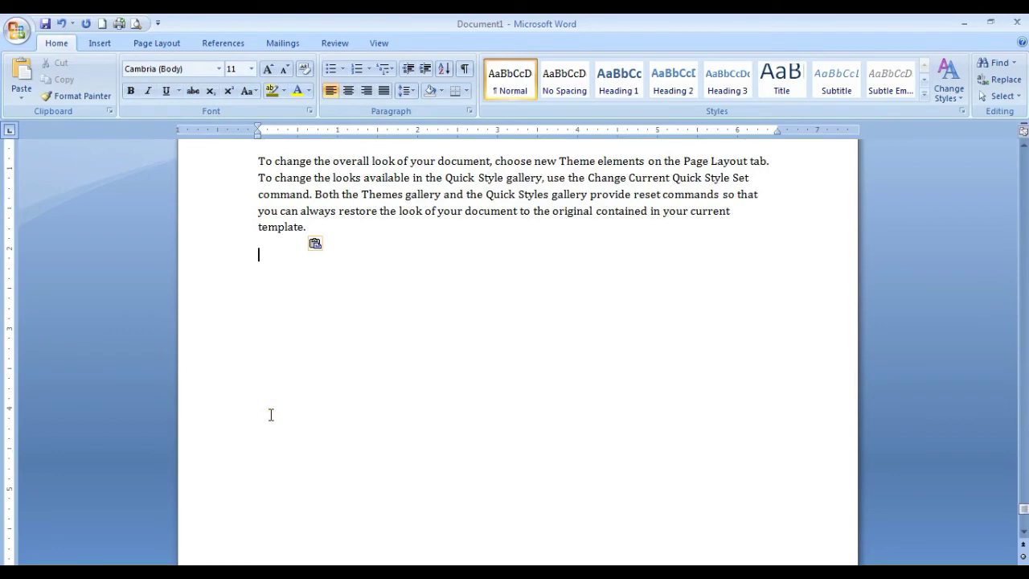
key("ctrl+v")
key("ctrl+v")
key("ctrl+v")
key("ctrl+v")
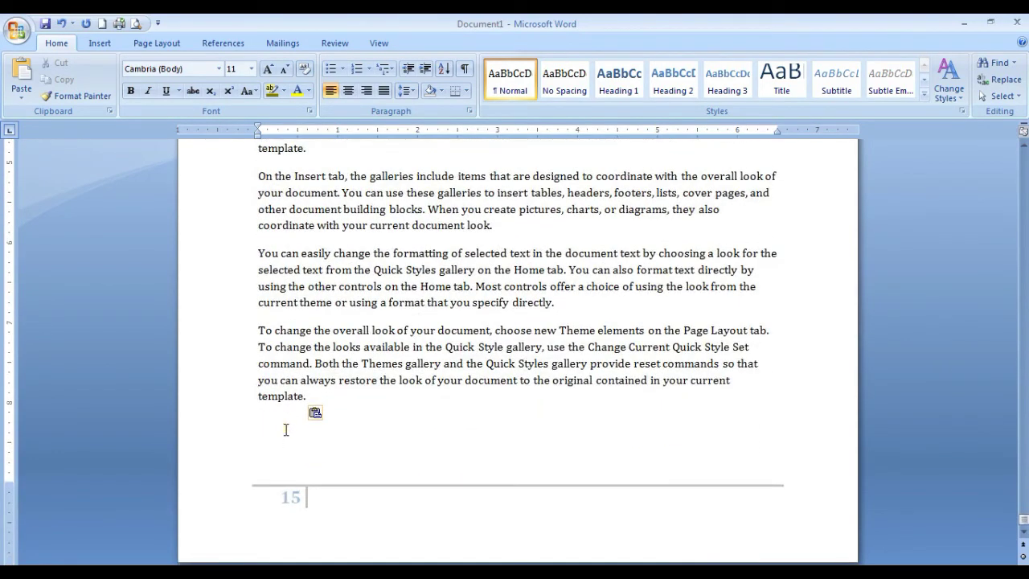
Step: Insert a page break after the last paragraph on page 15 and a Next Page section break
key("ctrl+Return")
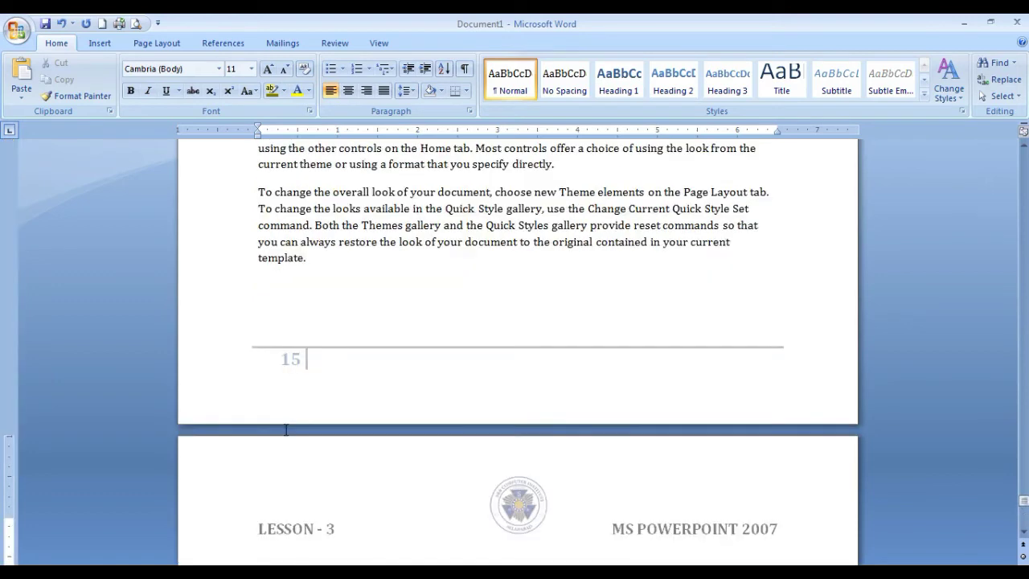
scroll(285, 430, "down", 3)
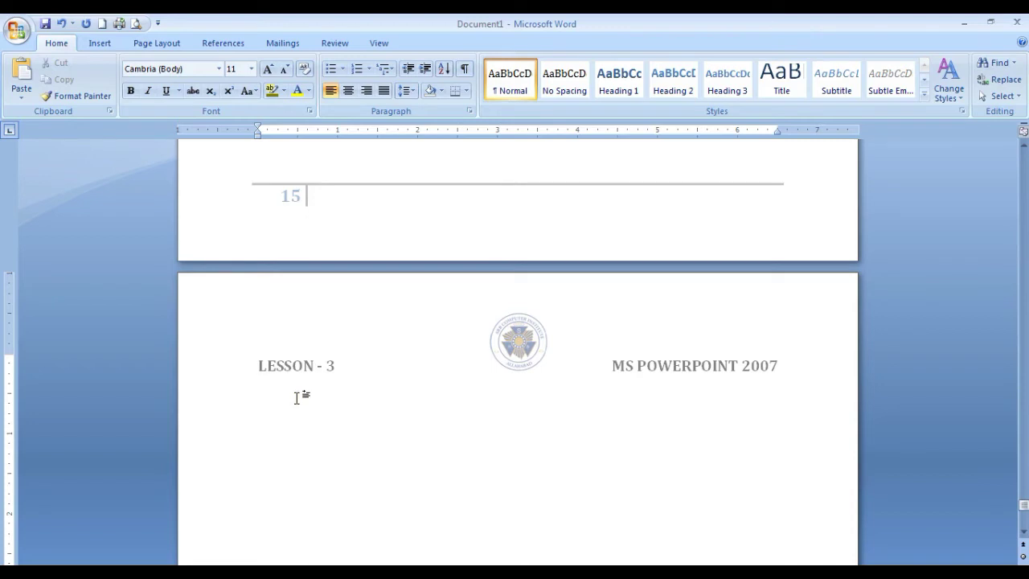
left_click(156, 44)
left_click(274, 66)
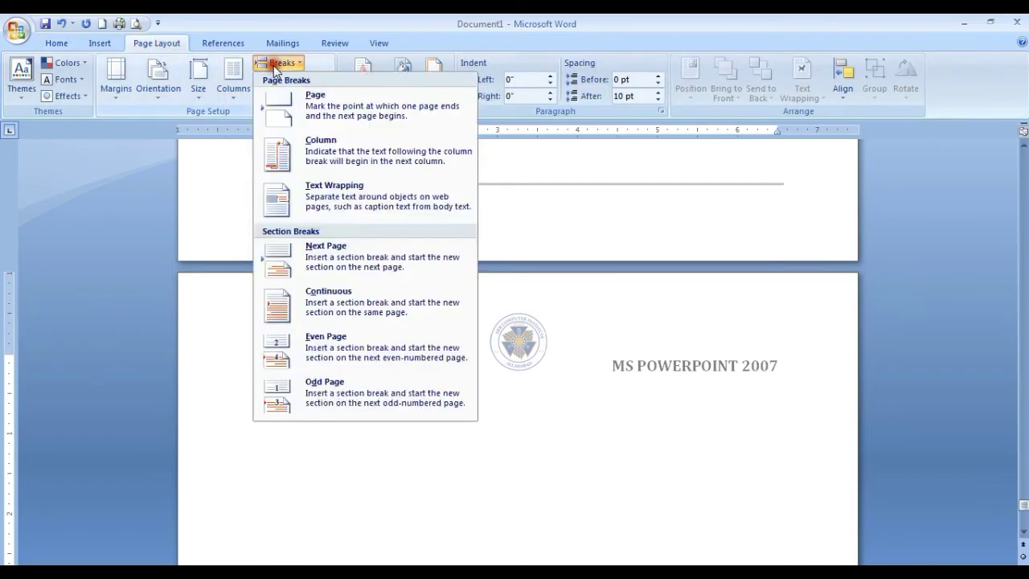
left_click(312, 264)
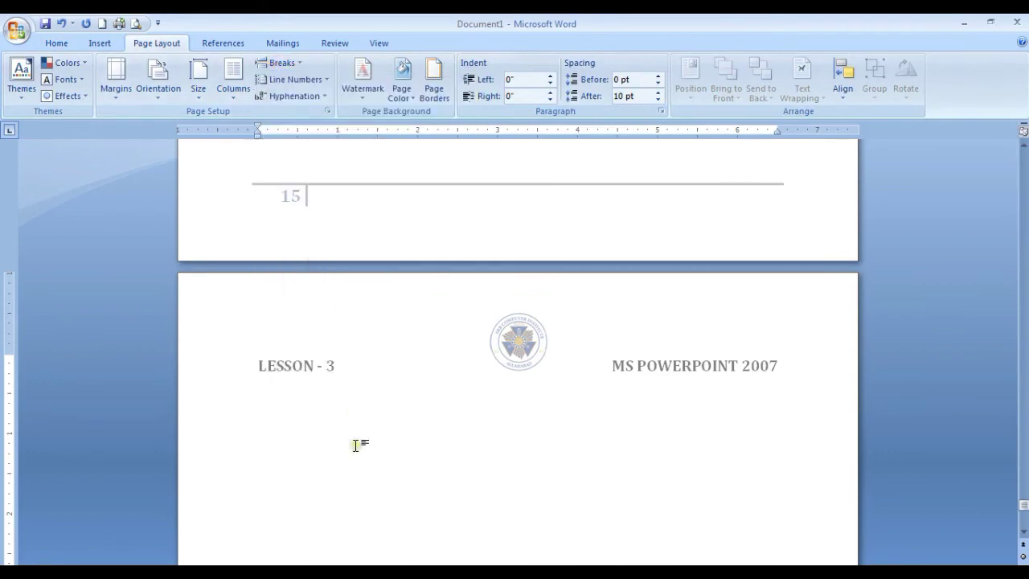
scroll(355, 445, "down", 10)
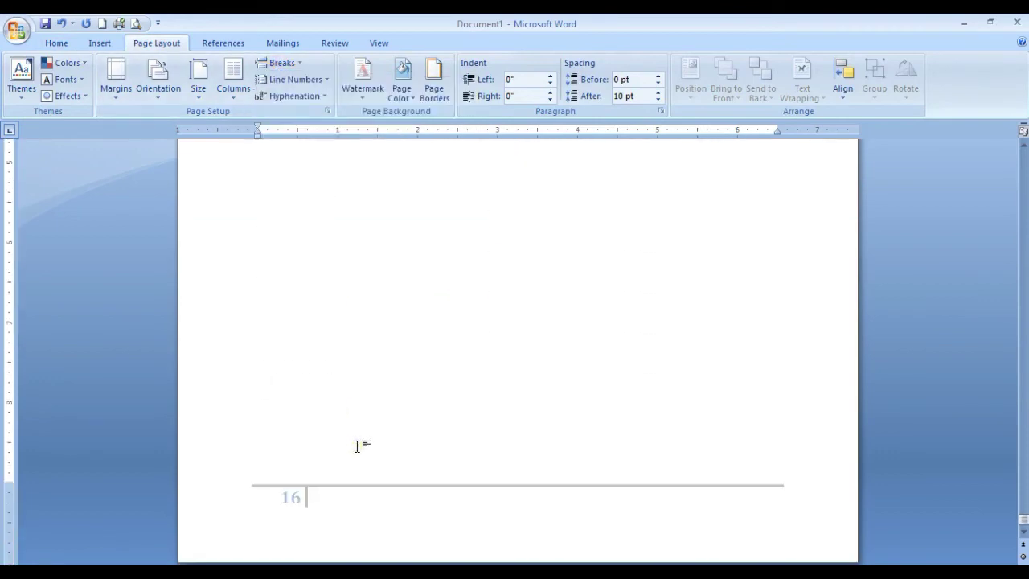
Step: Delete the break that creates blank page 16, and undo the deletion
scroll(357, 446, "up", 3)
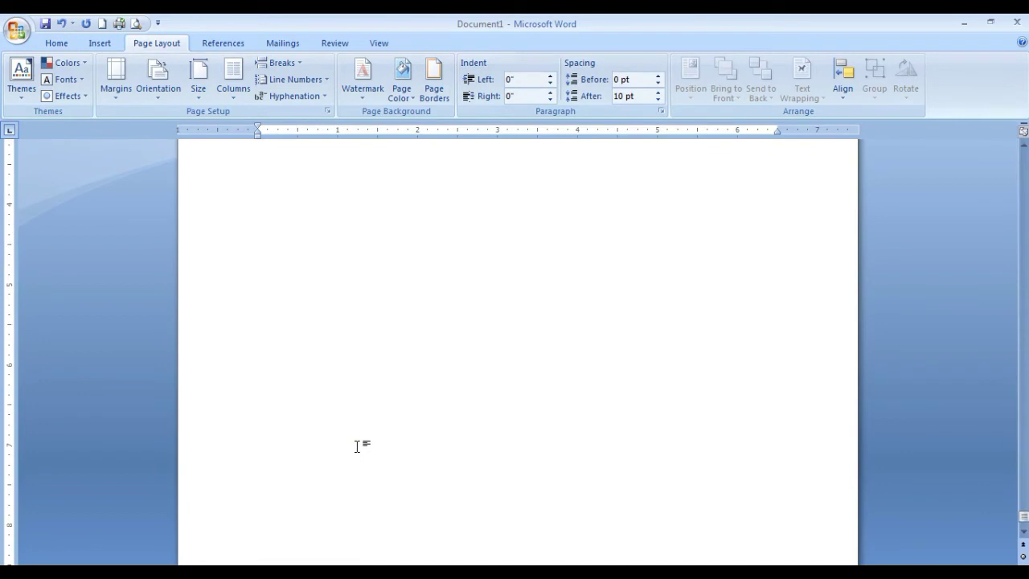
scroll(357, 446, "up", 10)
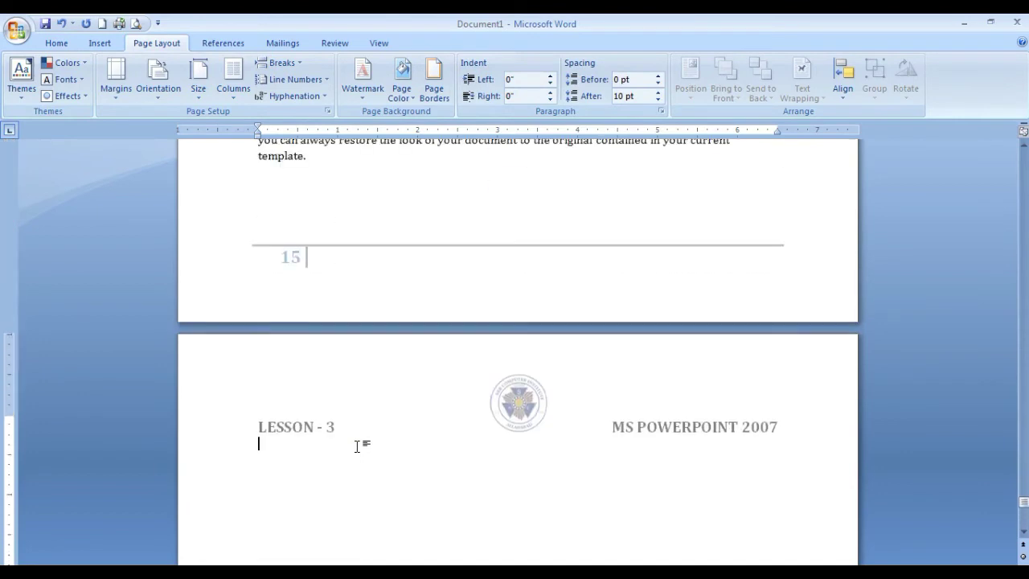
key("BackSpace")
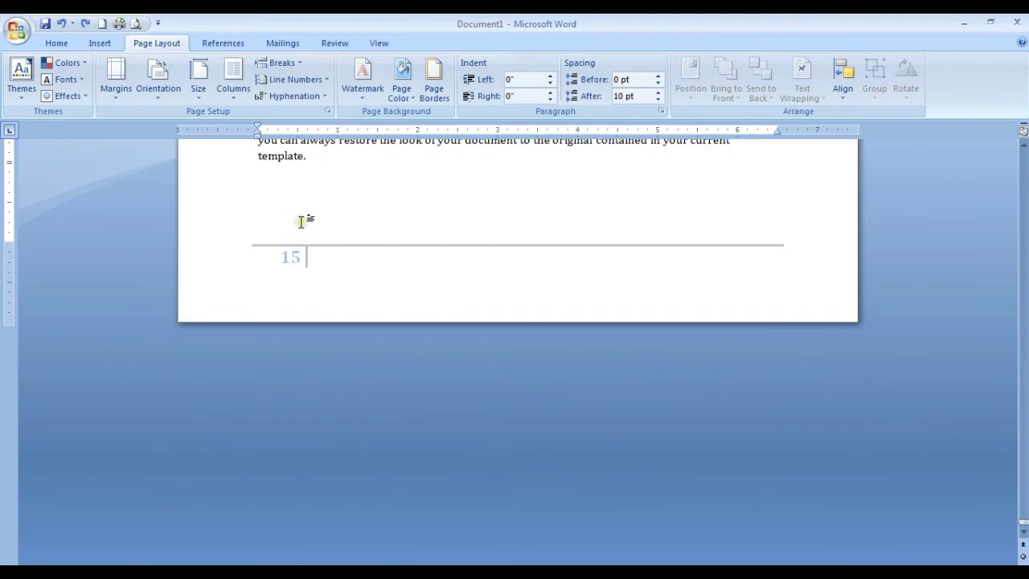
key("ctrl+z")
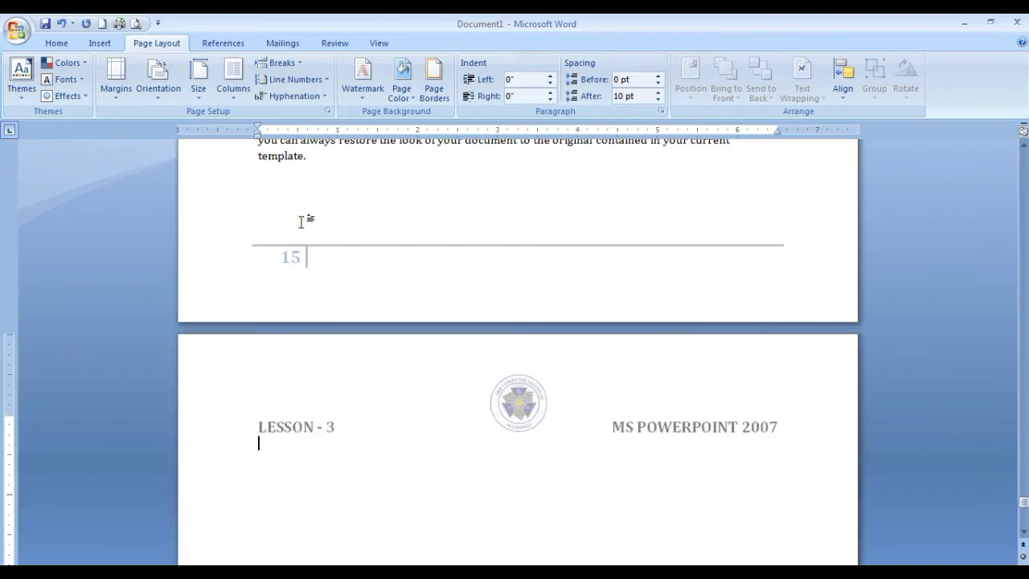
scroll(309, 233, "down", 3)
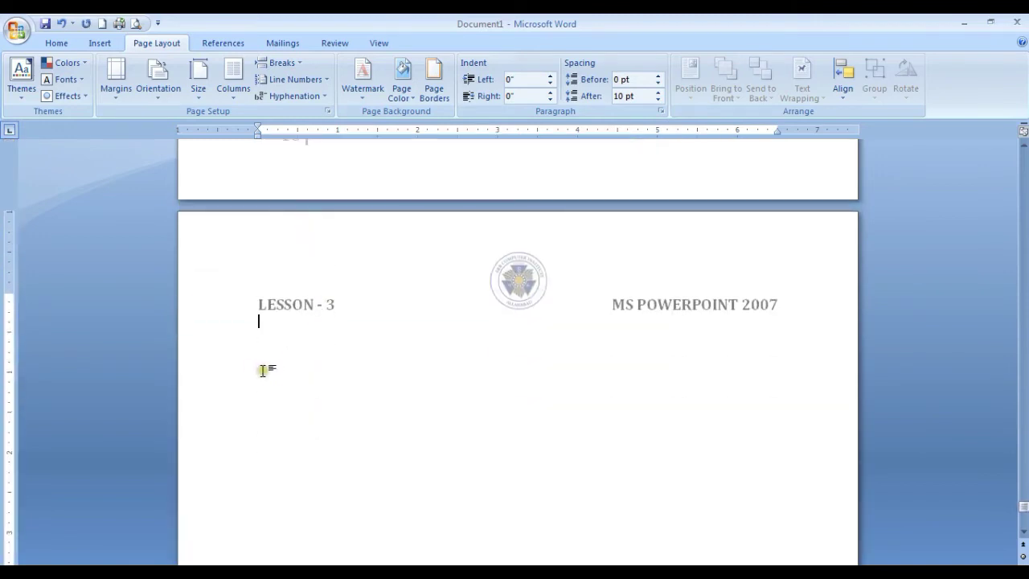
scroll(257, 367, "down", 4)
scroll(256, 366, "down", 9)
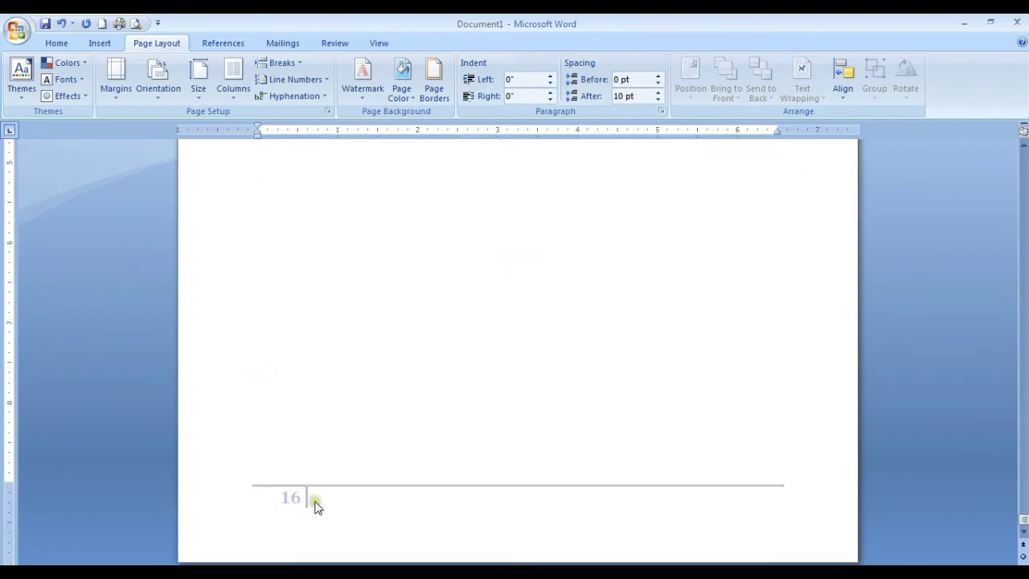
Step: Open the header on page 16 to check which section it belongs to, and close header editing
scroll(314, 510, "up", 10)
scroll(354, 422, "up", 3)
double_click(317, 344)
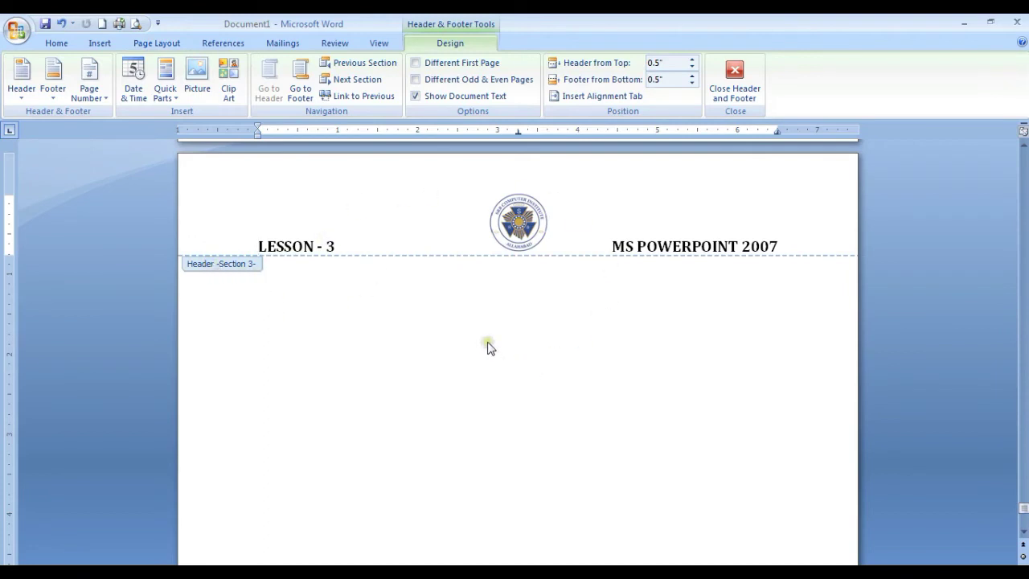
scroll(561, 316, "down", 9)
scroll(559, 316, "down", 9)
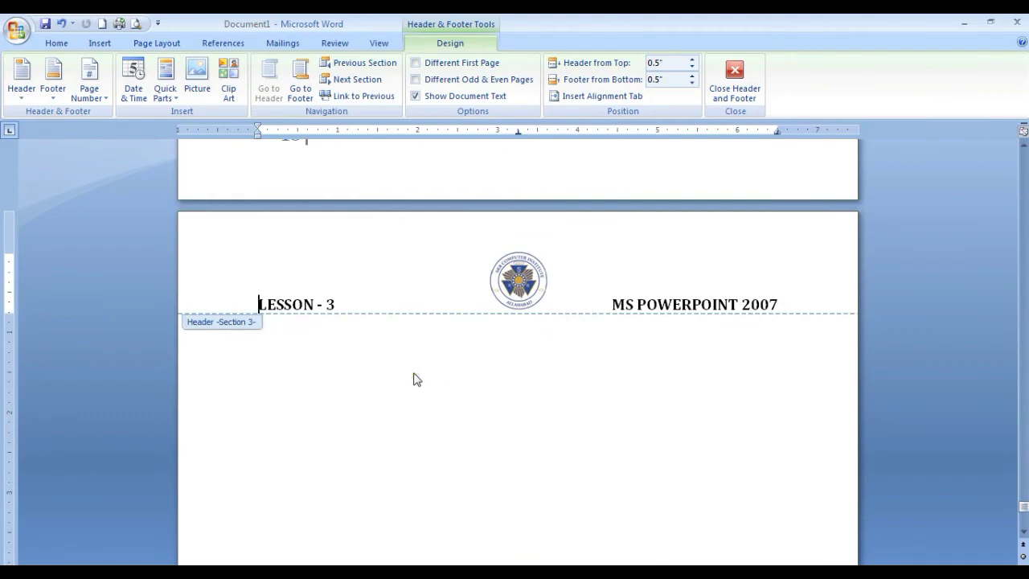
left_click(734, 85)
Step: Insert a Next Page section break at the start of the blank page 16
left_click(269, 325)
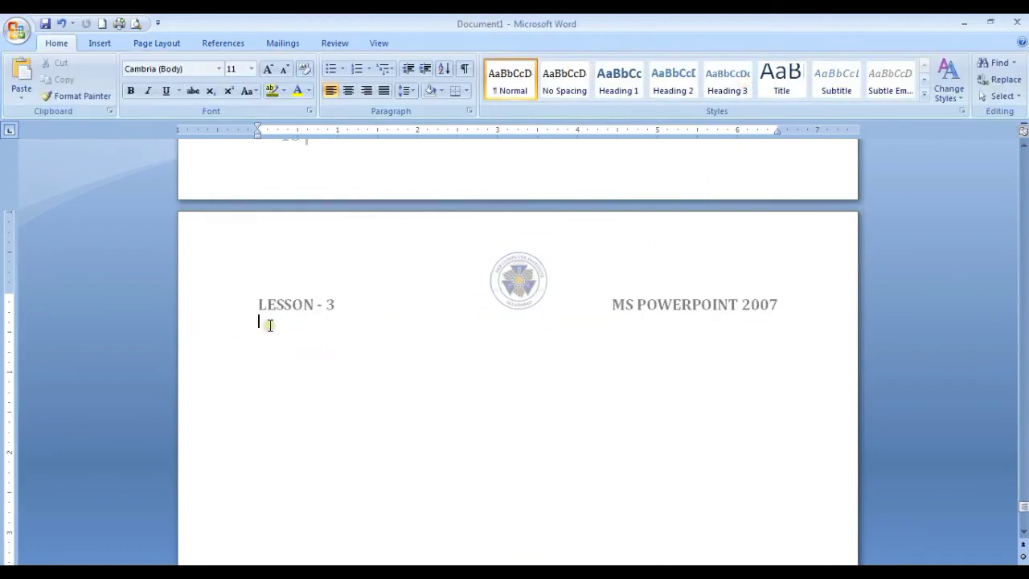
left_click(155, 45)
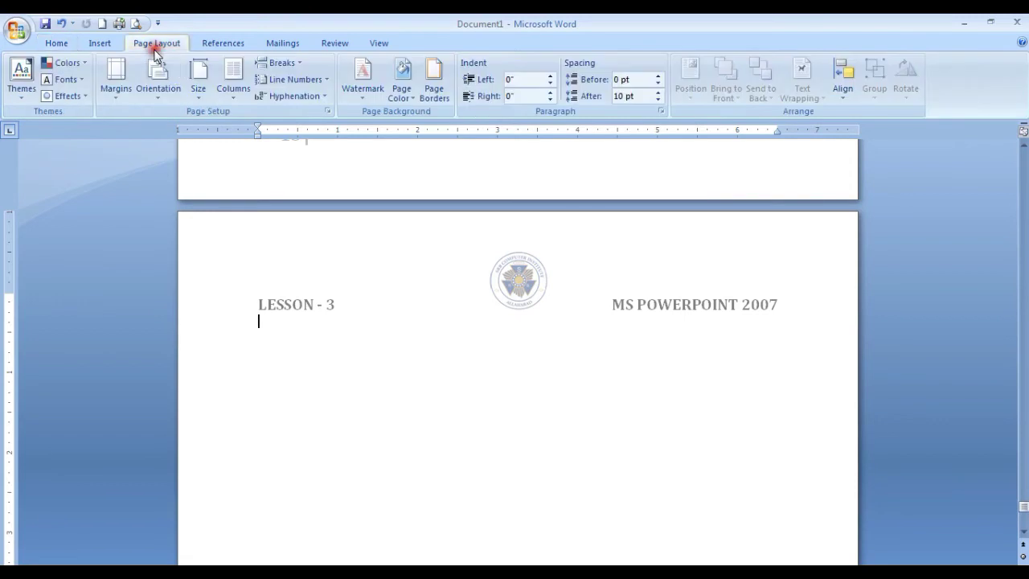
left_click(273, 64)
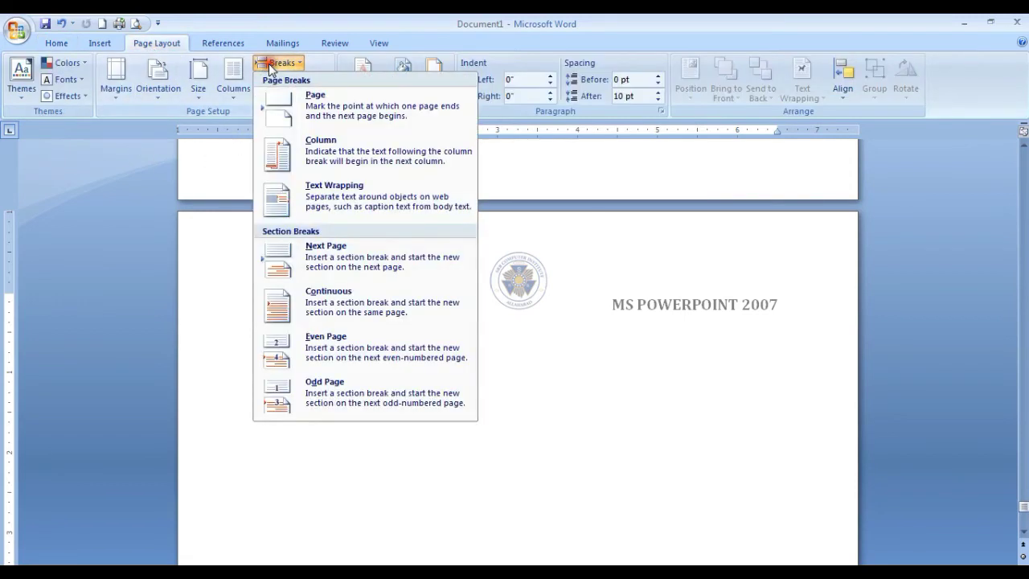
left_click(312, 273)
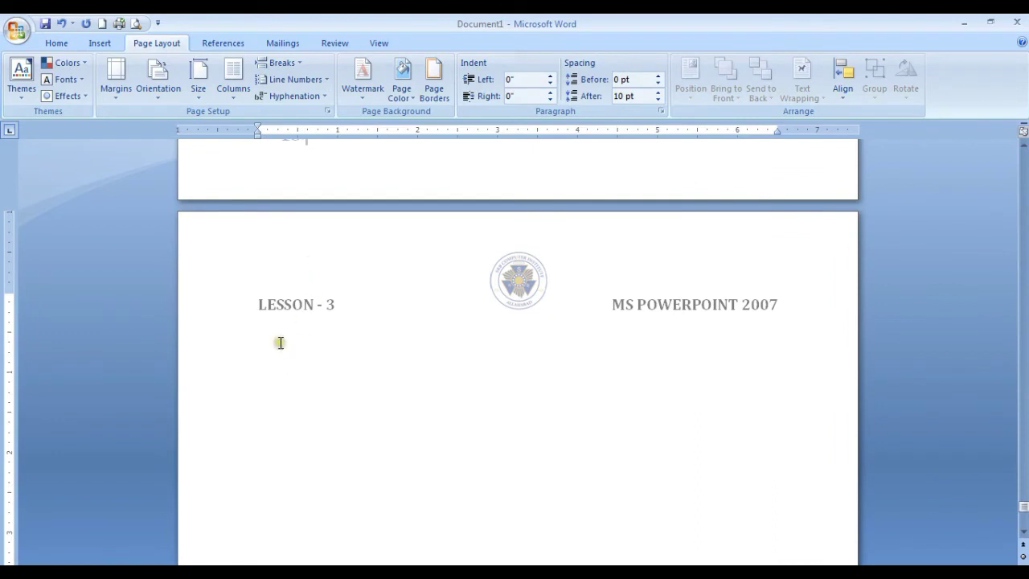
Step: Open the header of the new section on page 16 and unlink it from the previous section's header
scroll(281, 344, "up", 8)
scroll(281, 344, "down", 1)
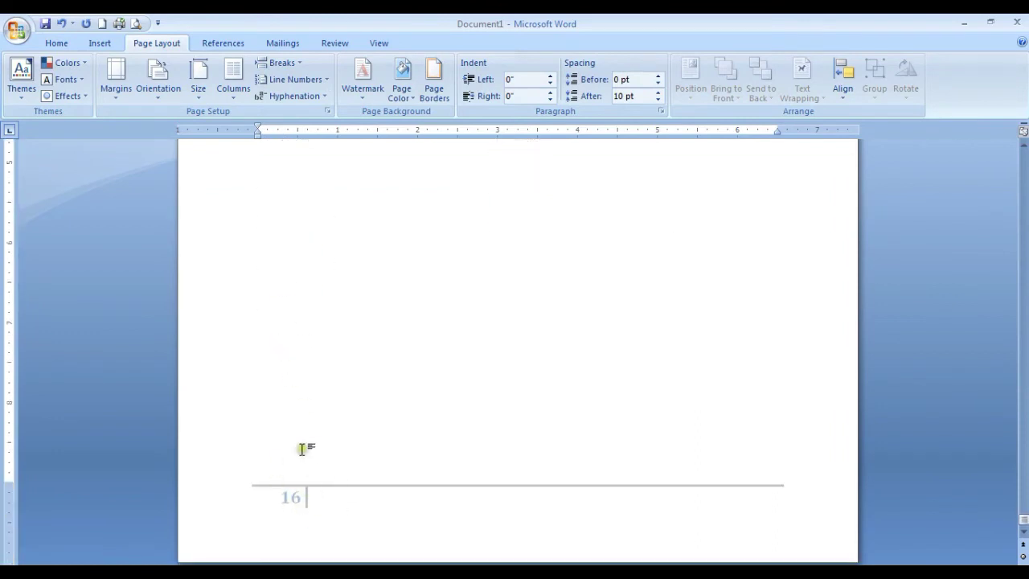
scroll(292, 491, "up", 12)
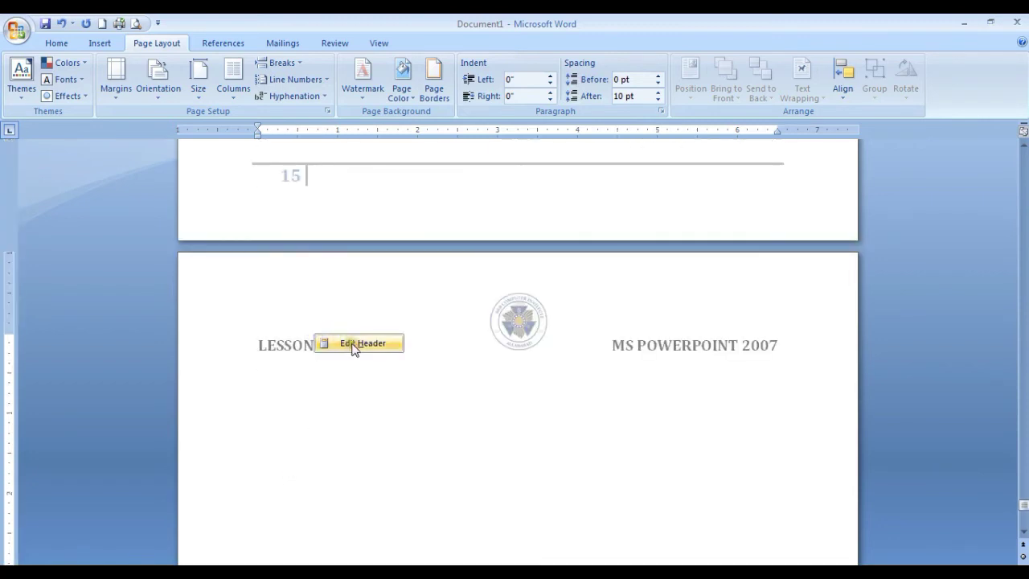
double_click(351, 346)
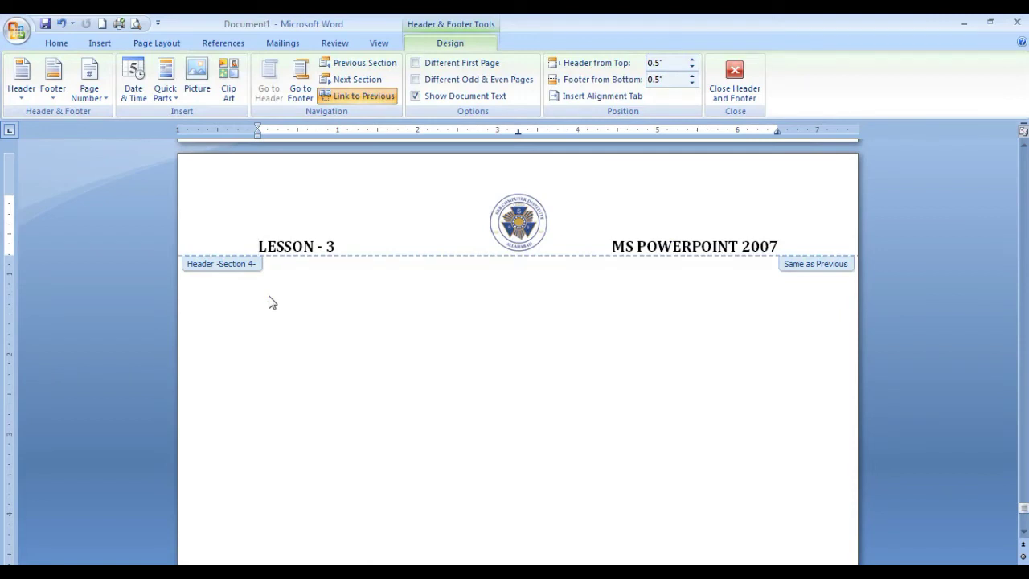
left_click(359, 98)
Step: Change the section 4 header texts to LESSON - 4 and MS ACCESS 2007, and close header editing
left_click_drag(323, 243, 364, 266)
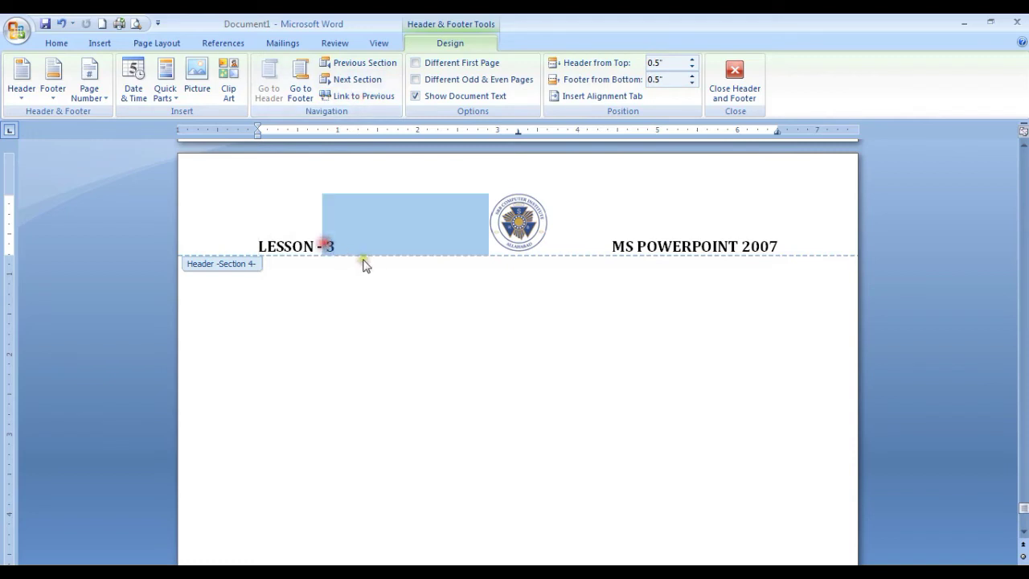
key("Delete")
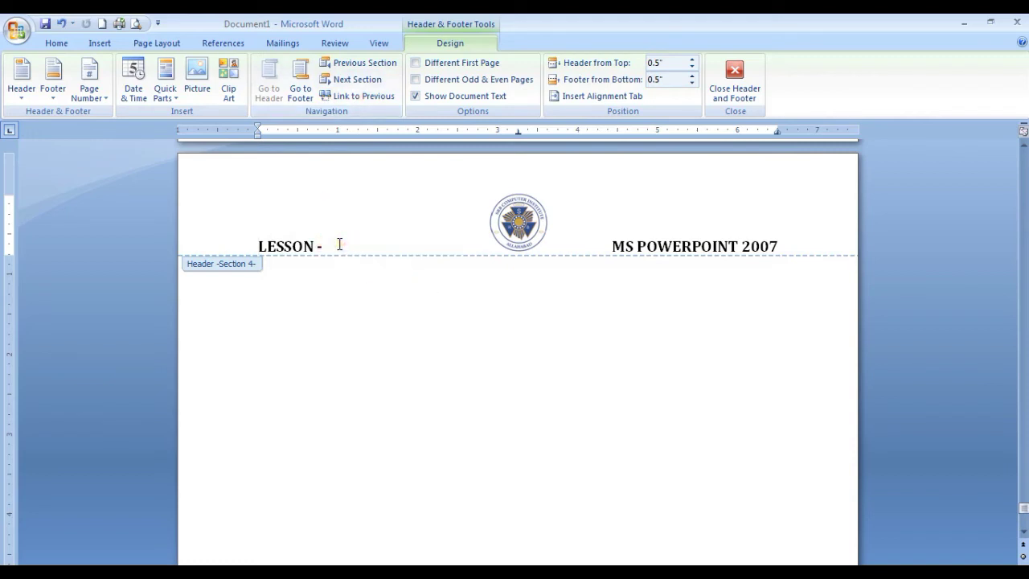
type("4")
left_click_drag(738, 246, 642, 256)
type("ACC")
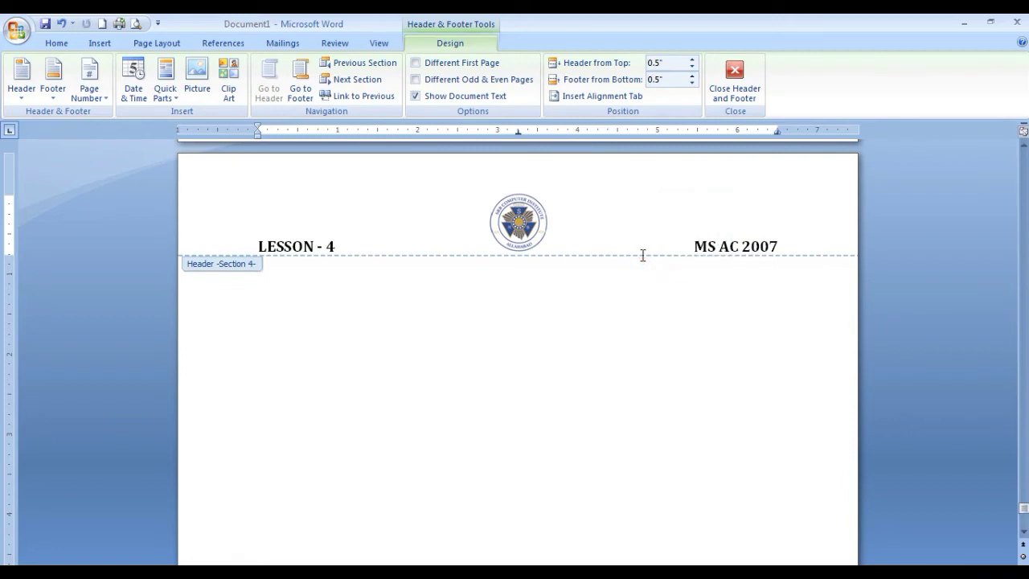
type("ESS")
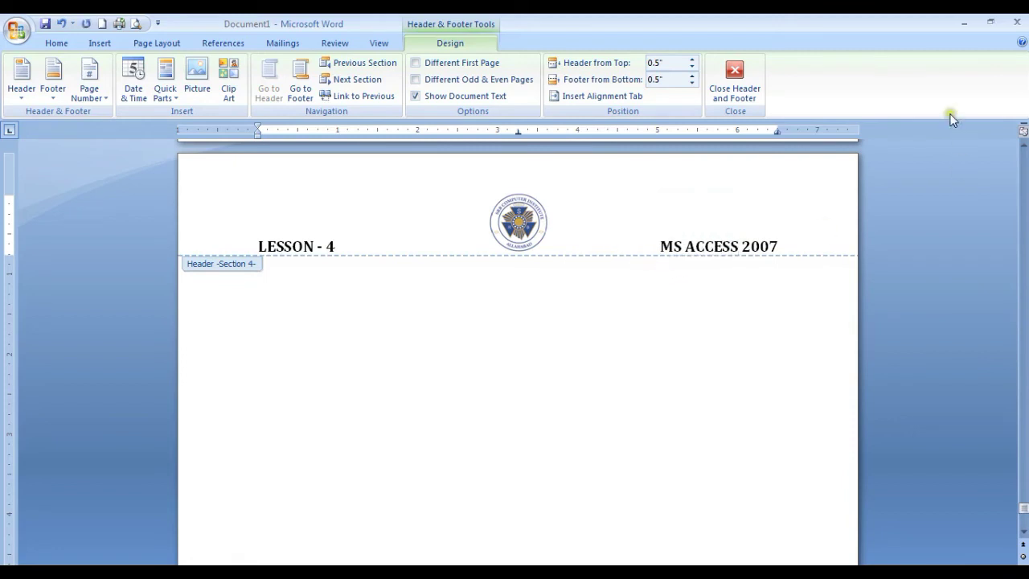
left_click(734, 80)
Step: Delete the entire body content of the document
scroll(349, 386, "up", 10)
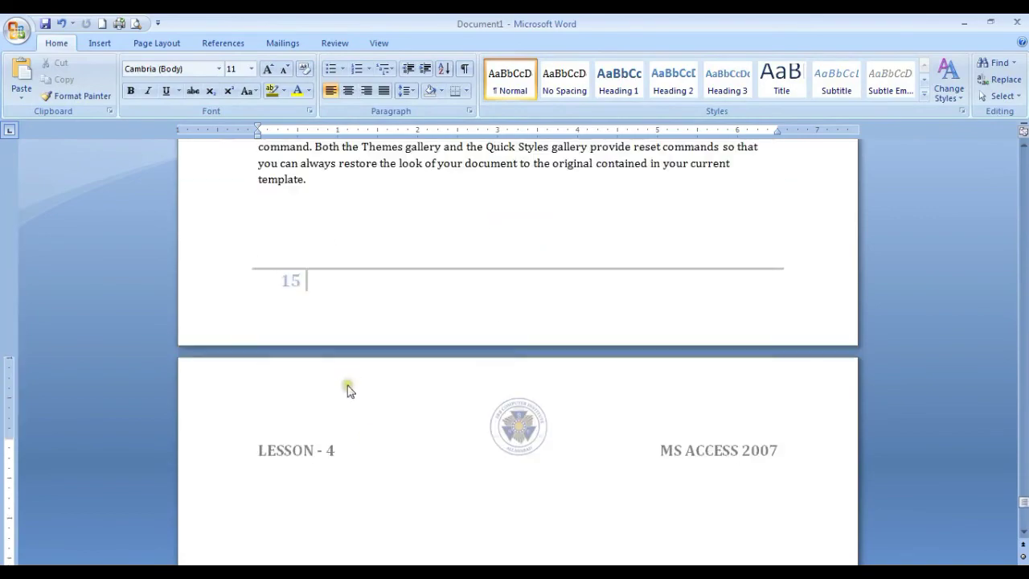
scroll(351, 391, "up", 6)
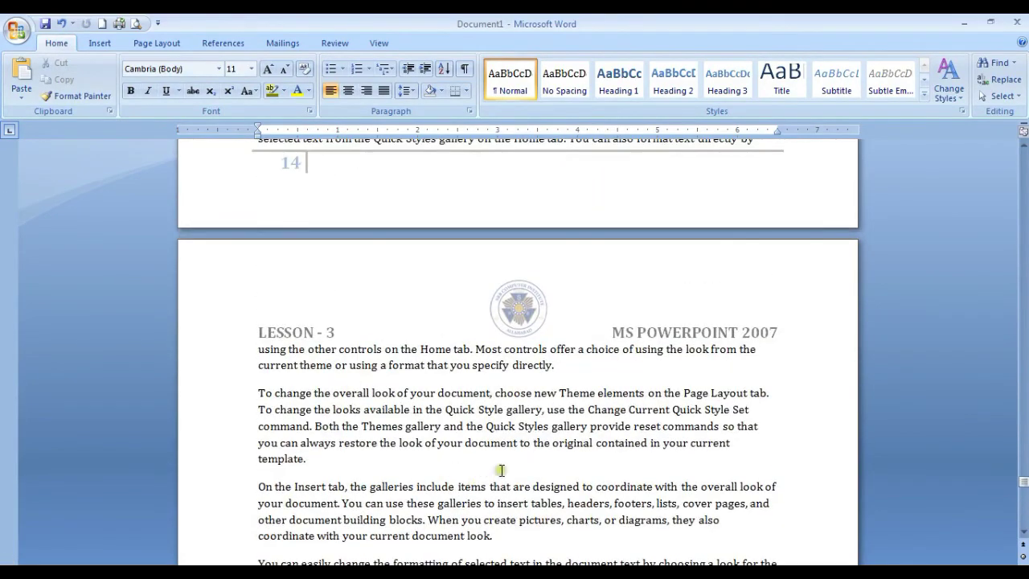
scroll(635, 432, "down", 15)
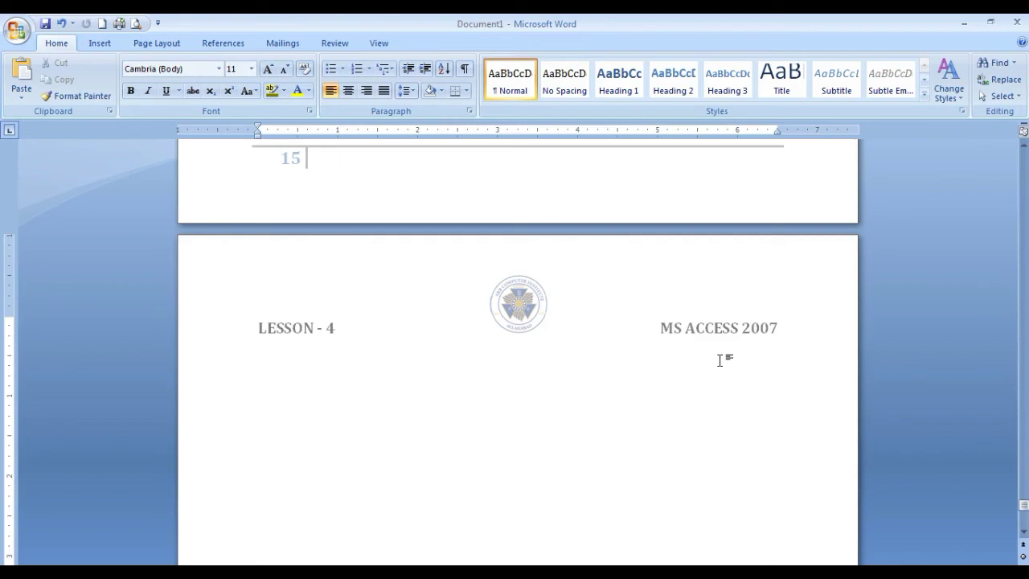
key("ctrl+a")
key("Delete")
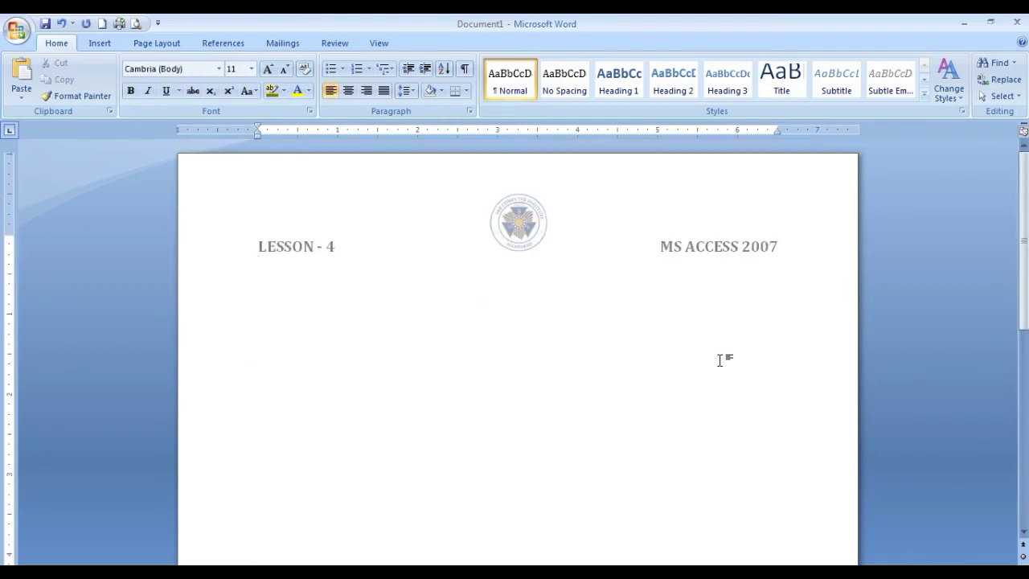
Step: Remove the LESSON - 4 header with its logo from the document, and close header editing
double_click(407, 224)
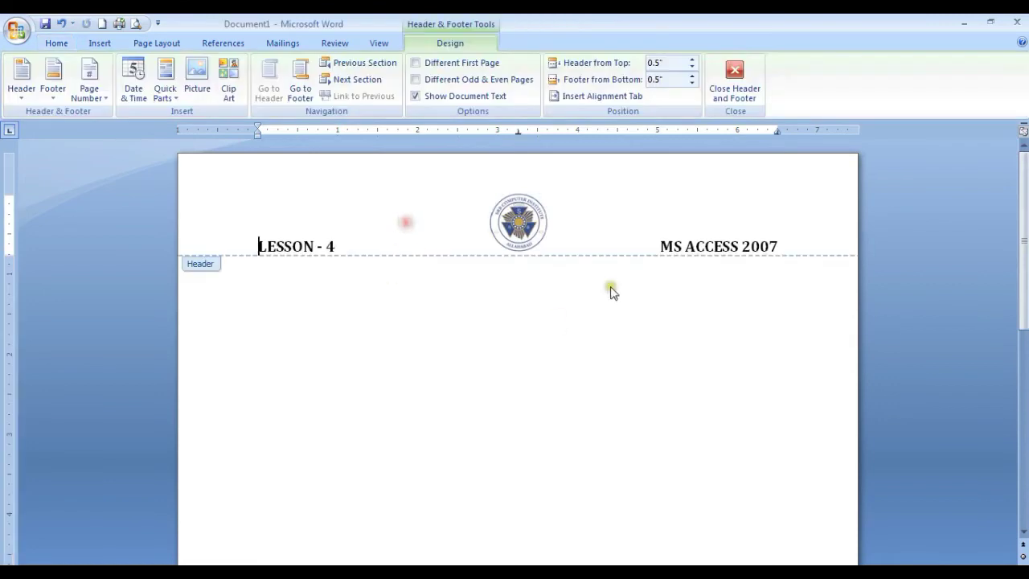
left_click(742, 80)
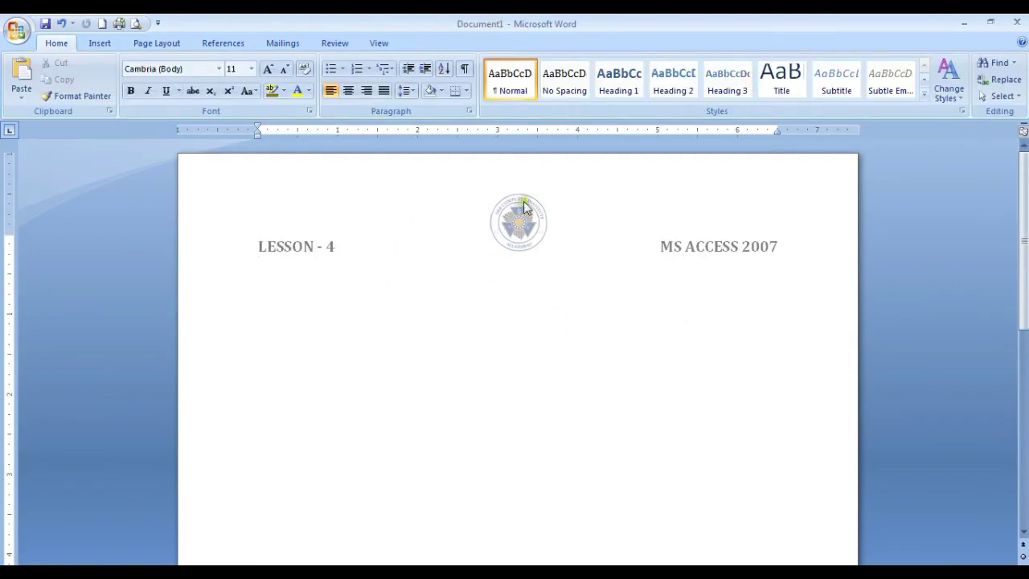
double_click(432, 204)
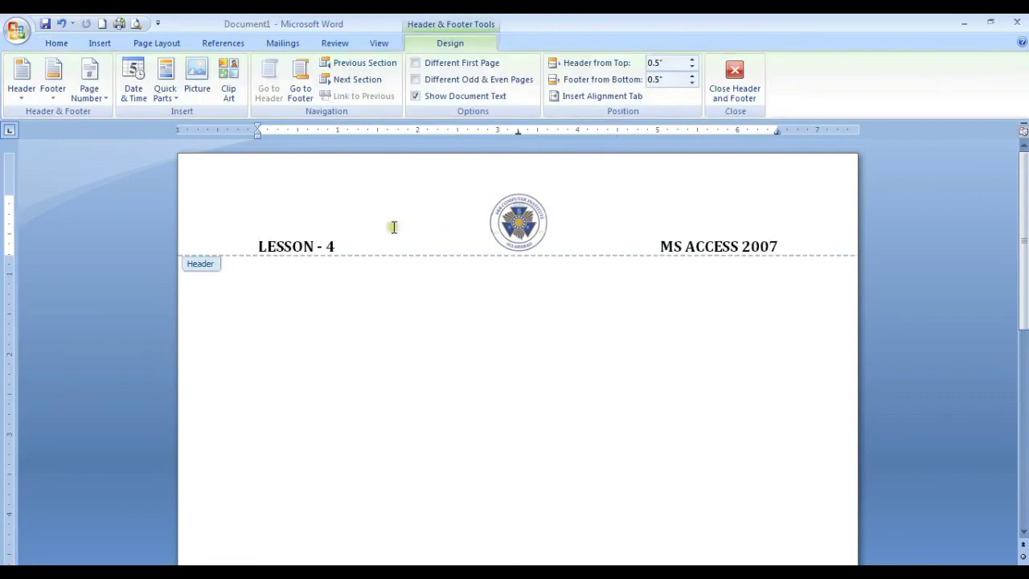
left_click(22, 81)
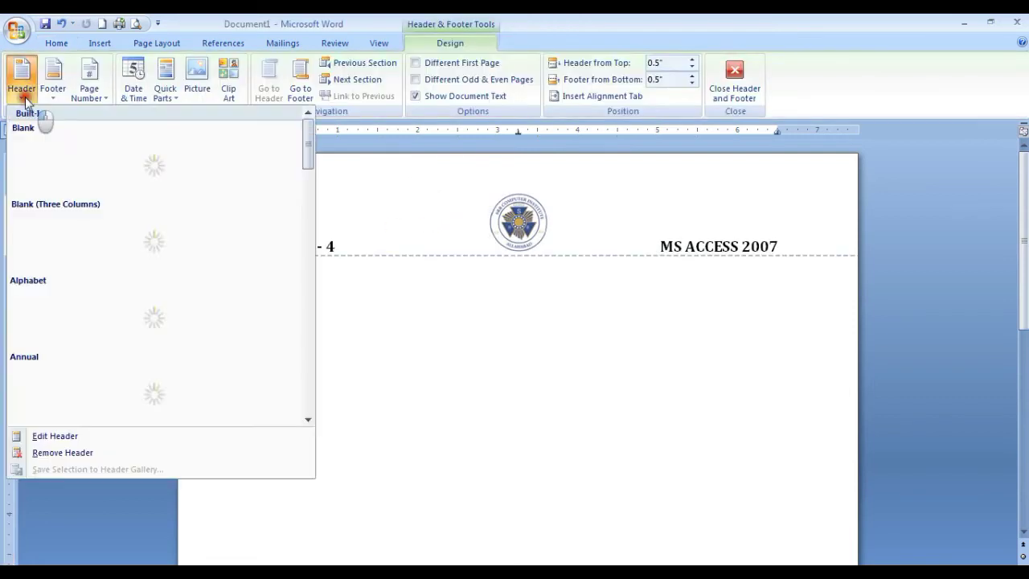
left_click(41, 454)
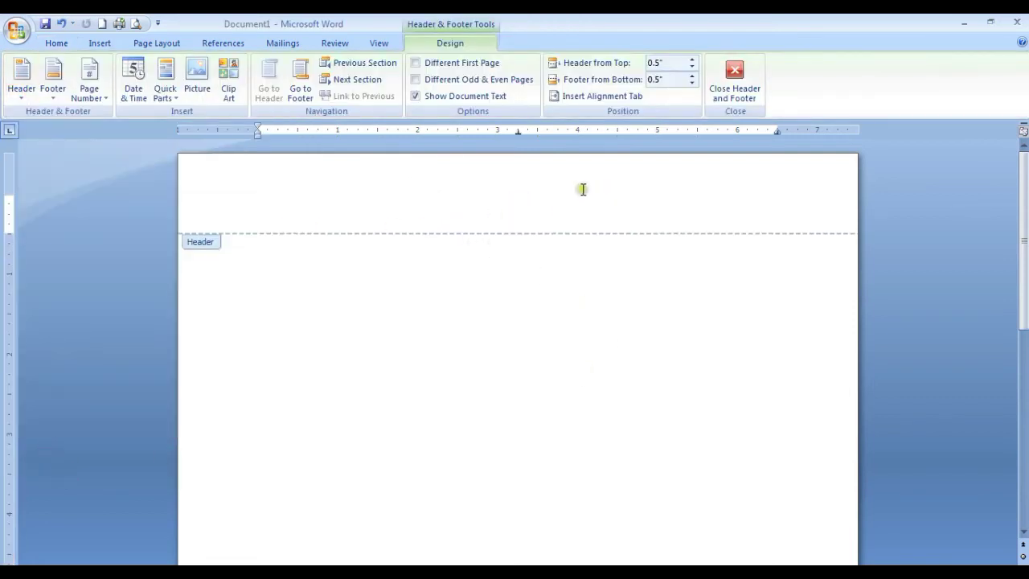
left_click(736, 87)
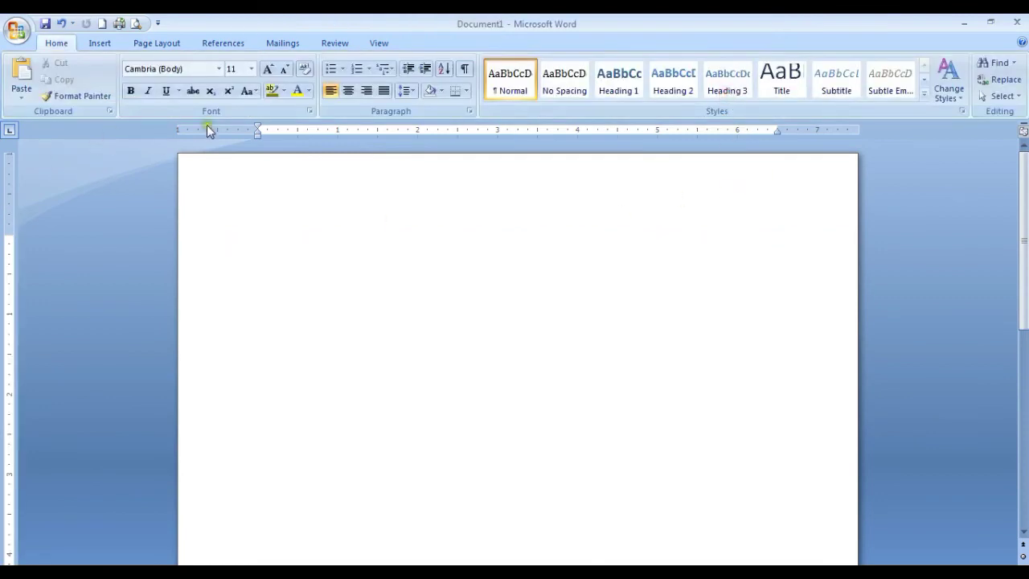
Step: Reopen header and footer editing, remove the footer from the document, and return to the body
right_click(300, 195)
left_click(358, 210)
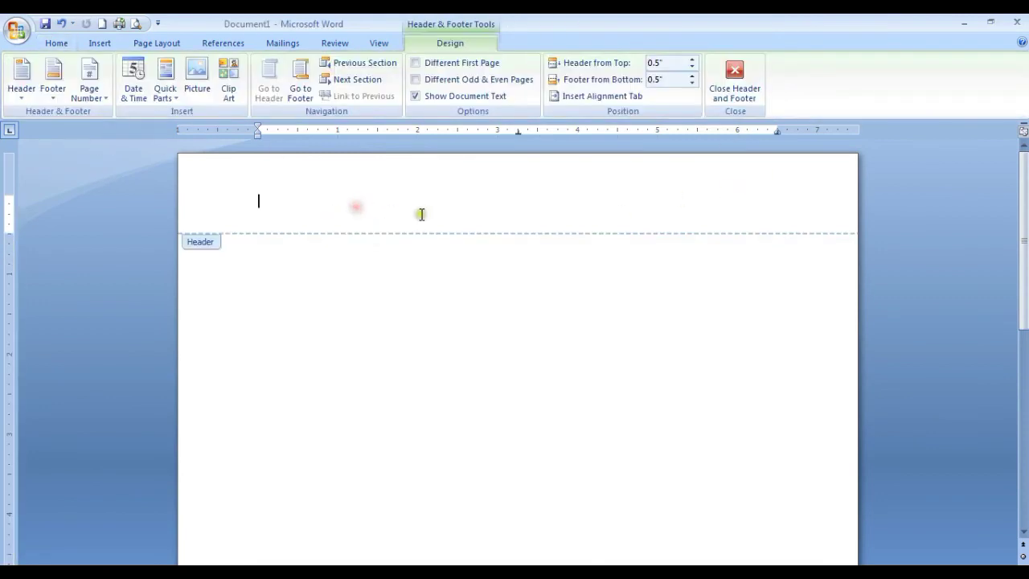
left_click(53, 95)
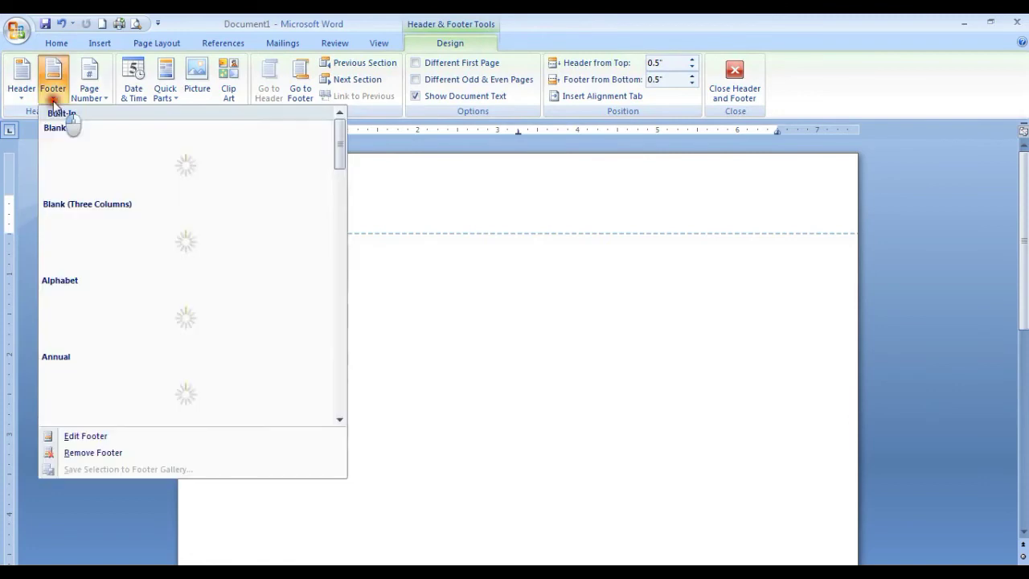
left_click(52, 462)
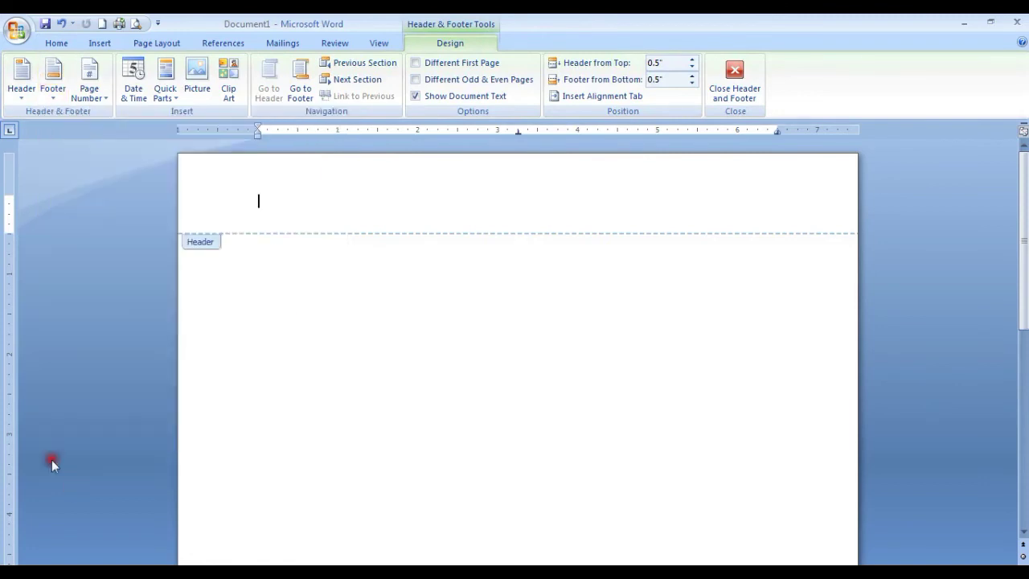
left_click(743, 94)
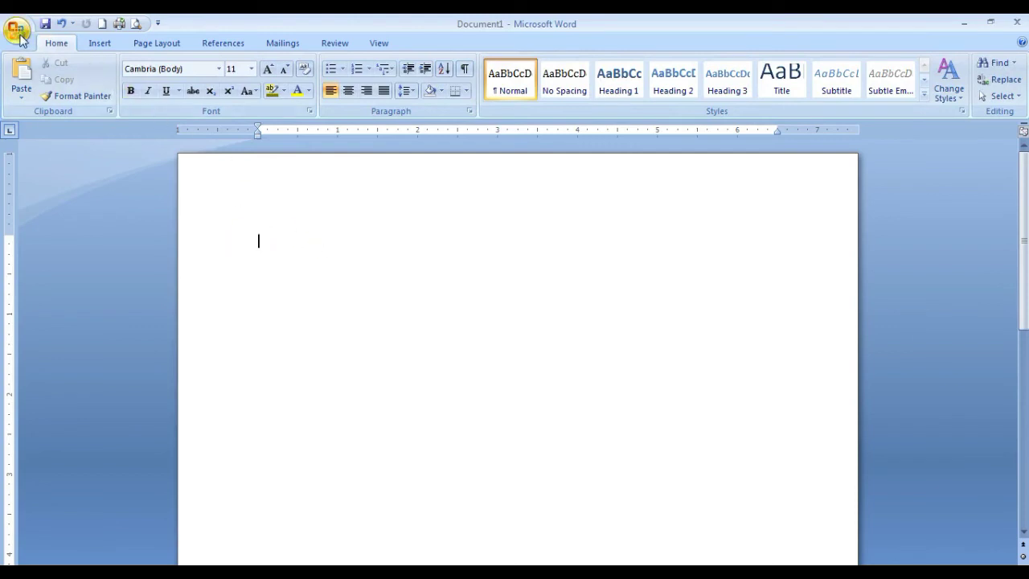
Step: Close the document without saving the changes
key("alt+F4")
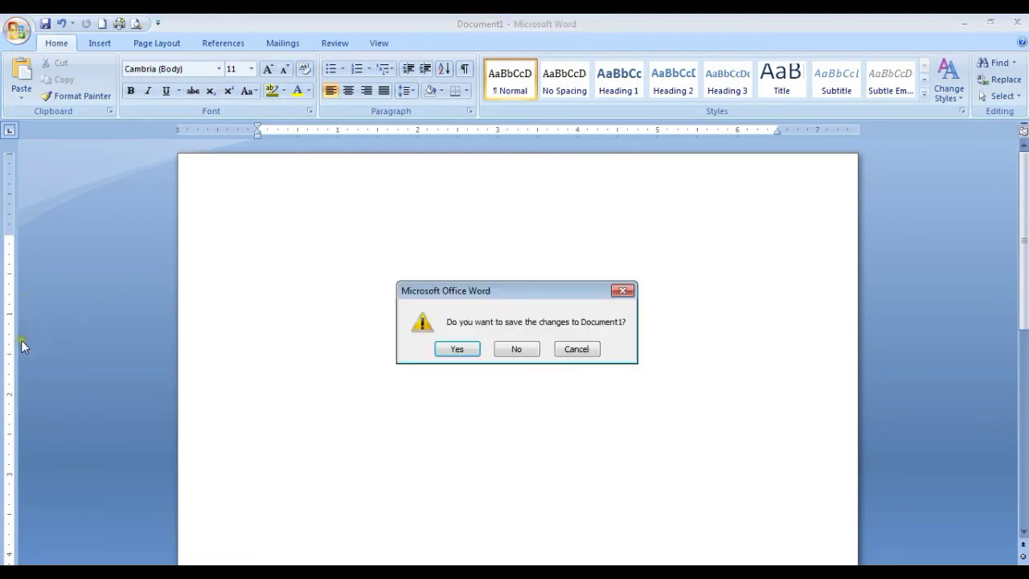
left_click(514, 350)
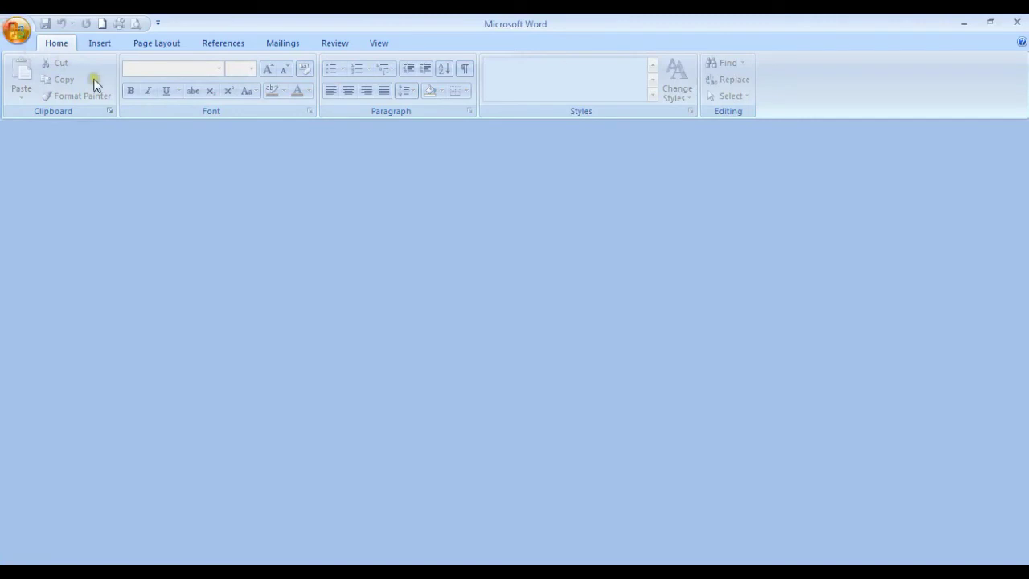
Step: Create a new blank document
key("alt+f")
key("n")
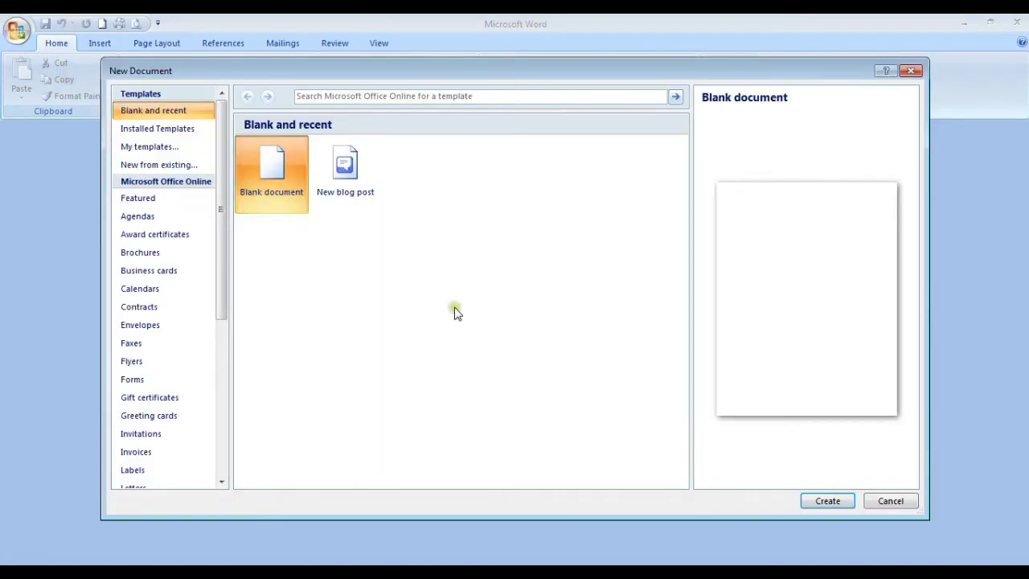
left_click(825, 504)
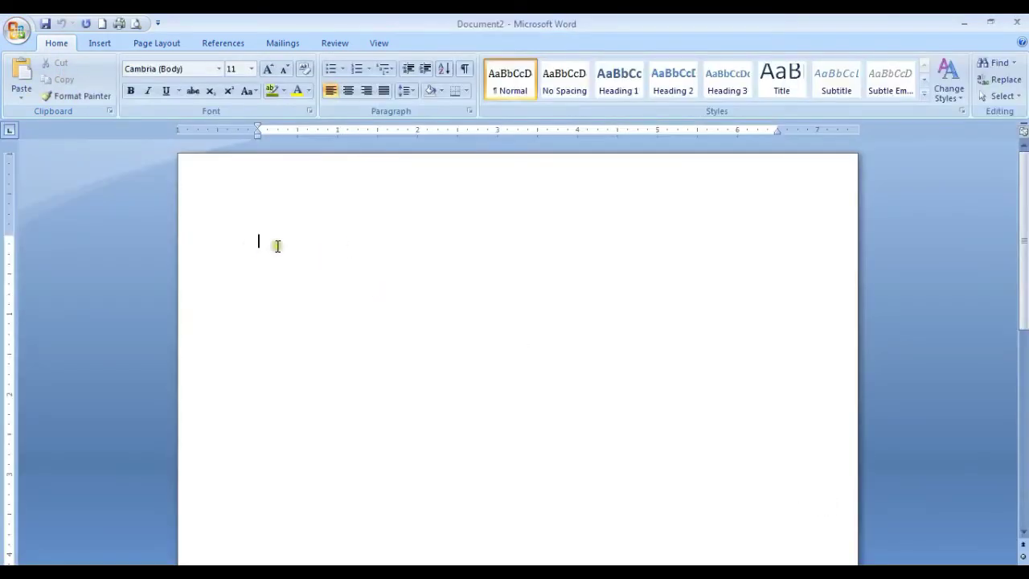
Step: Add a header reading MS WORD with an Accent Bar 1 page number at the centre tab stop
right_click(275, 195)
left_click(328, 203)
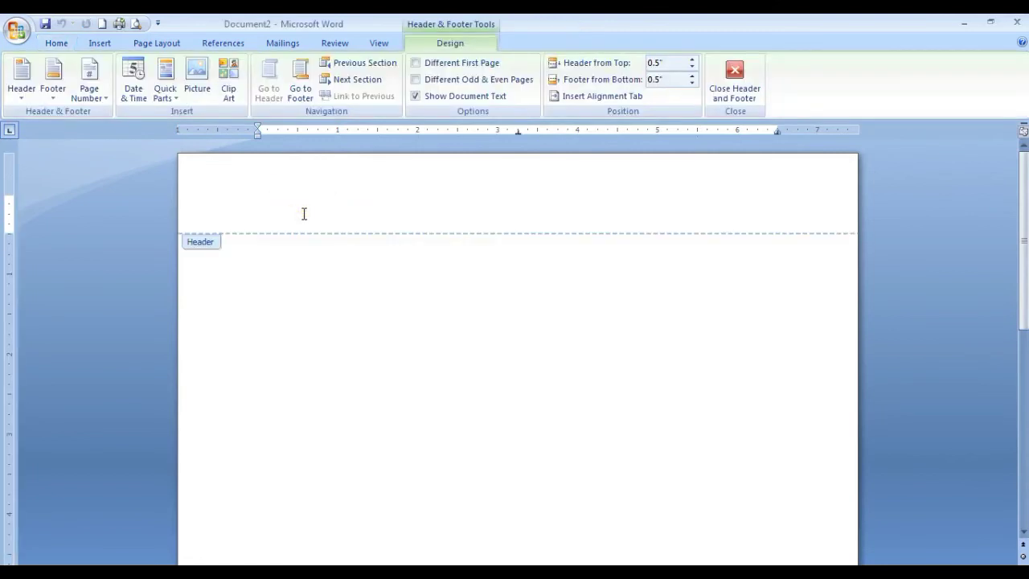
type("MS WORD")
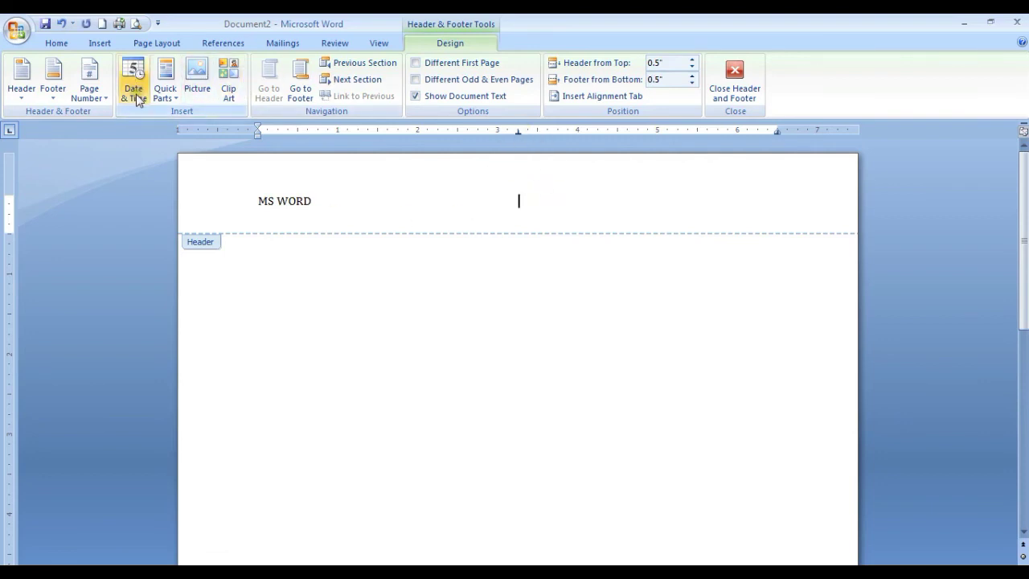
left_click(89, 87)
mouse_move(108, 165)
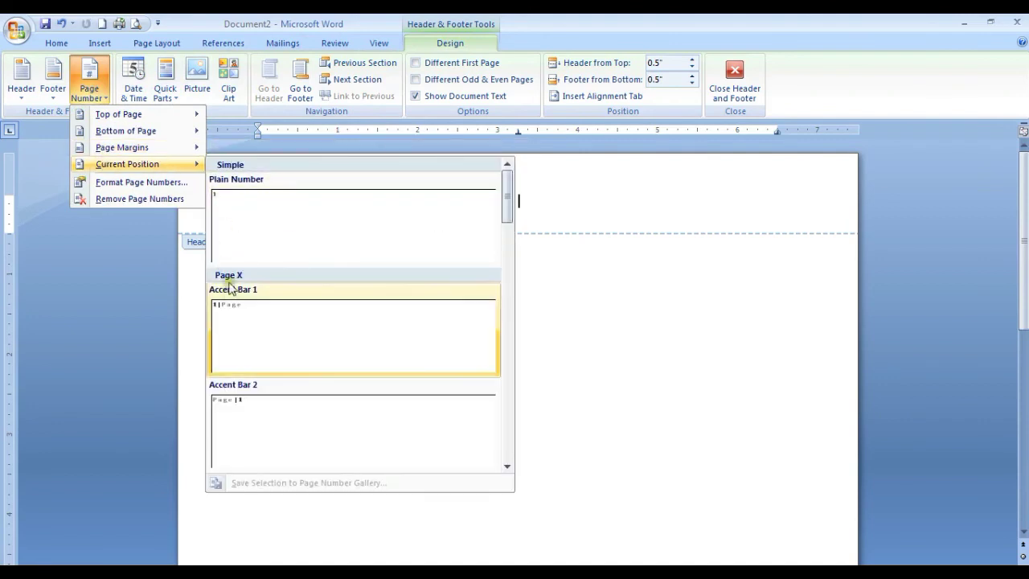
left_click(234, 312)
Step: Enlarge the whole header line by four font-size steps, make it bold, and return to the document body
left_click_drag(568, 197, 238, 197)
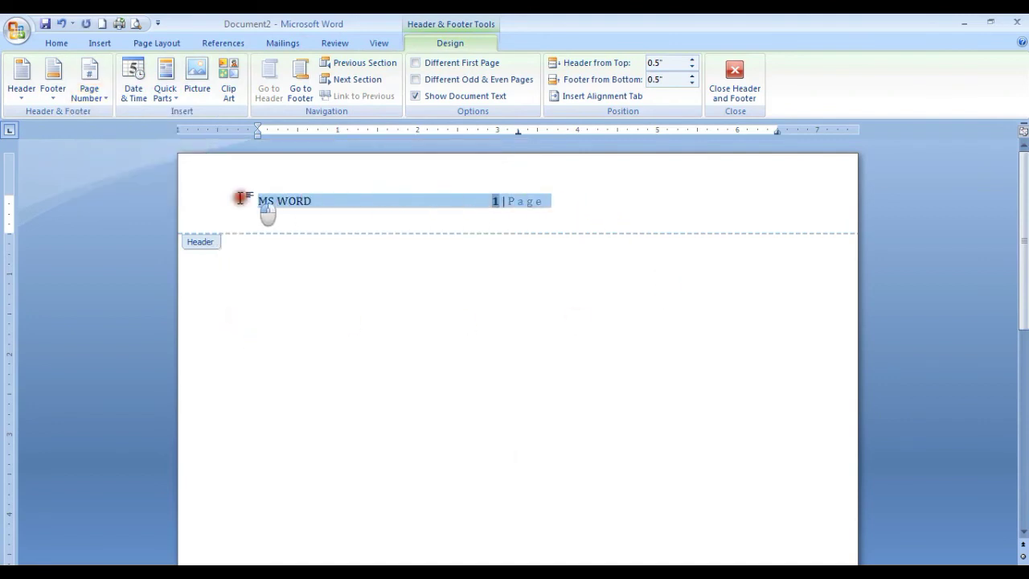
key("ctrl+shift+period")
key("ctrl+shift+period")
key("ctrl+shift+period")
key("ctrl+shift+period")
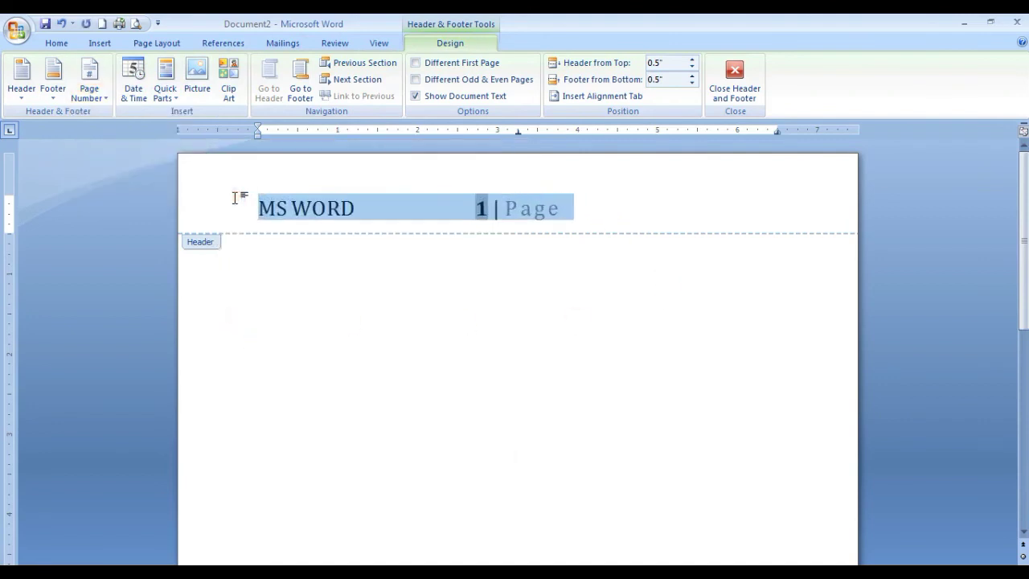
key("ctrl+b")
left_click(735, 85)
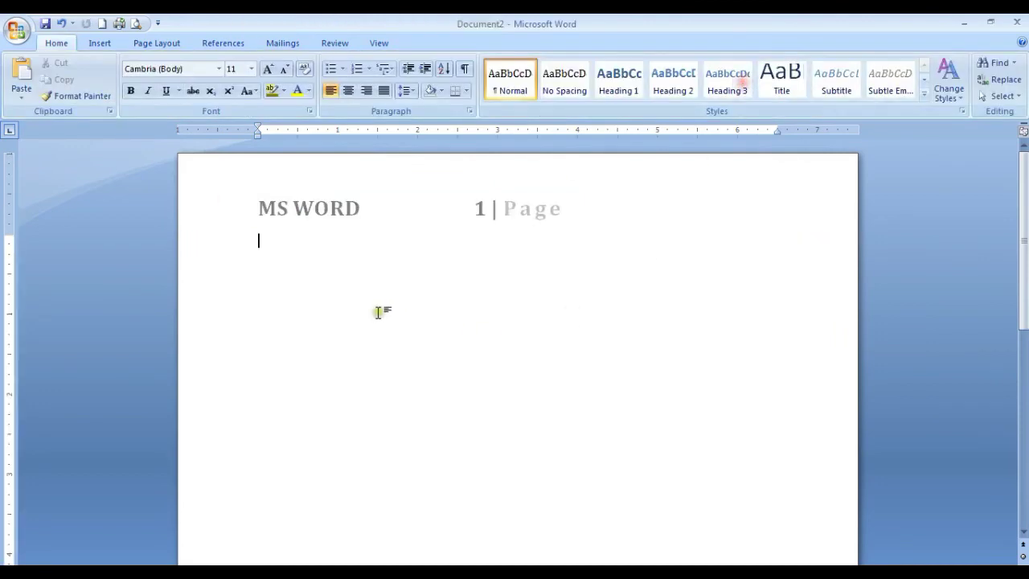
Step: Generate sample paragraphs in the body with =RAND()
type("=RAND")
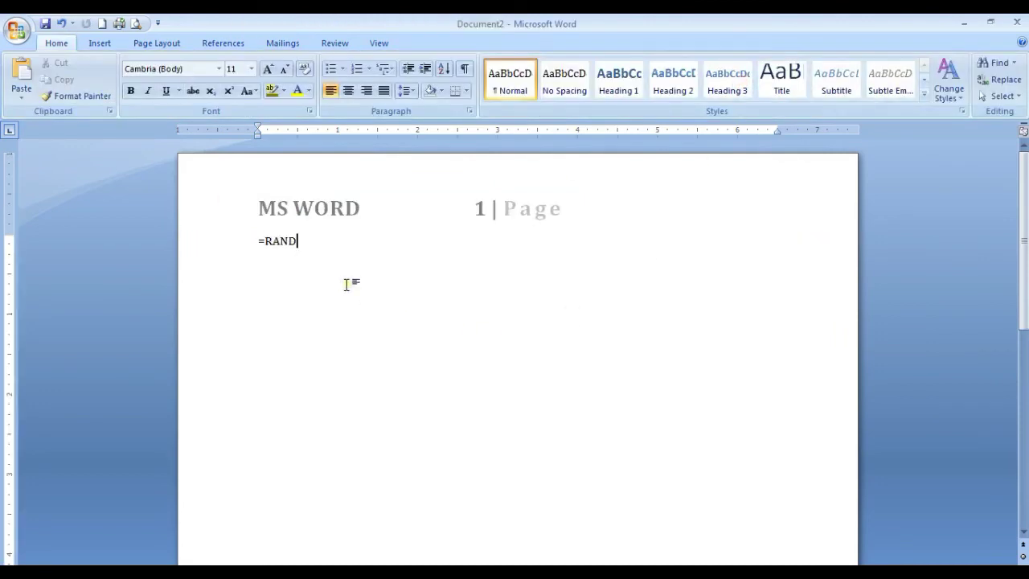
type("()")
key("Return")
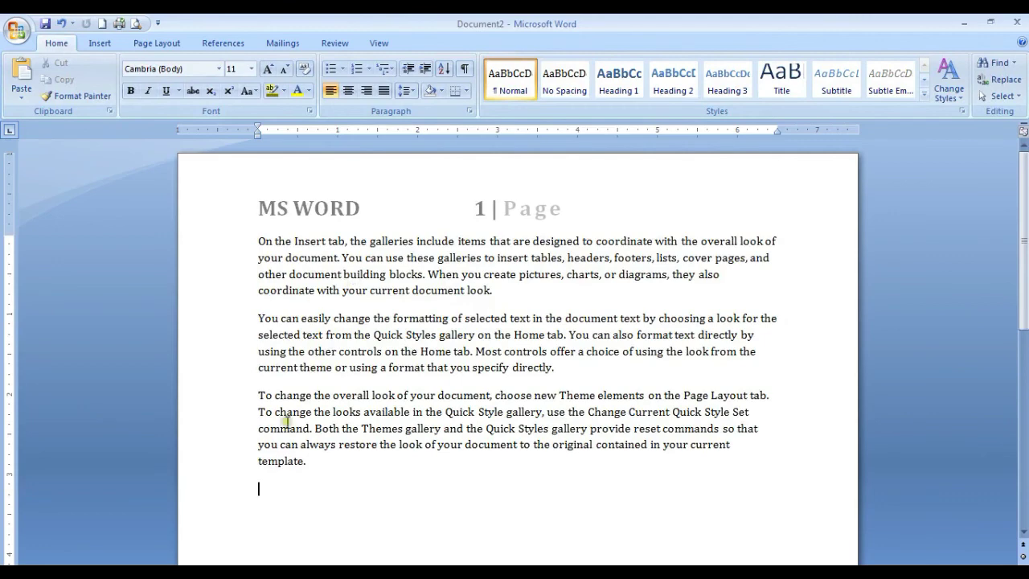
Step: Copy all the sample paragraphs and paste them repeatedly at the end of the document to fill several pages
key("ctrl+a")
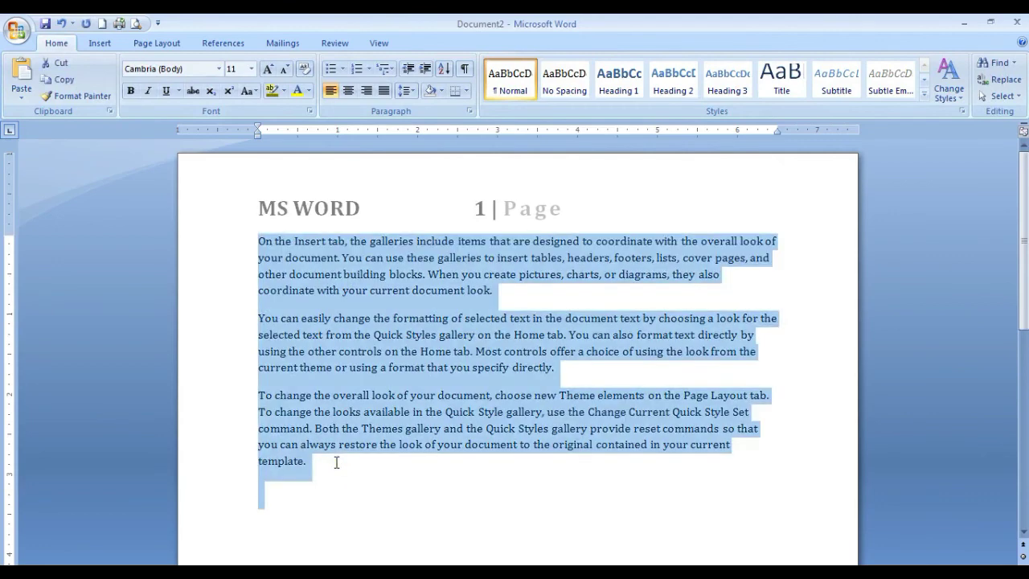
key("ctrl+c")
left_click(429, 500)
key("ctrl+v")
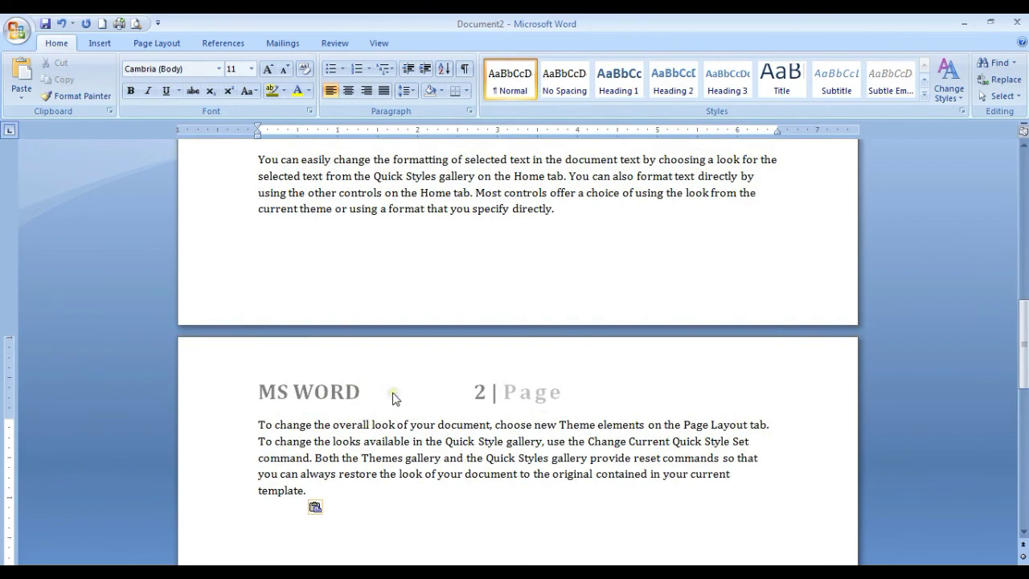
key("ctrl+v")
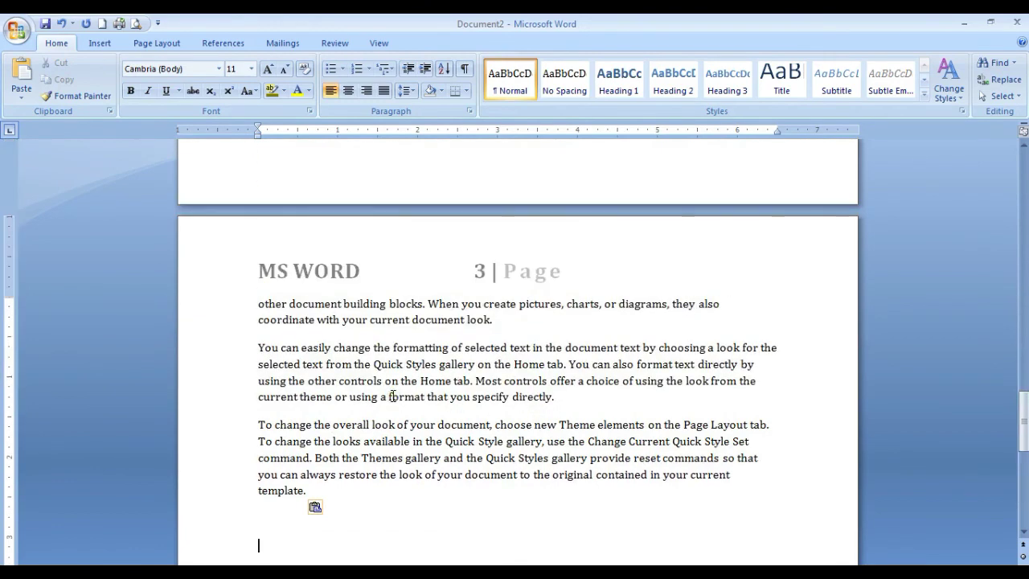
key("ctrl+v")
key("ctrl+v")
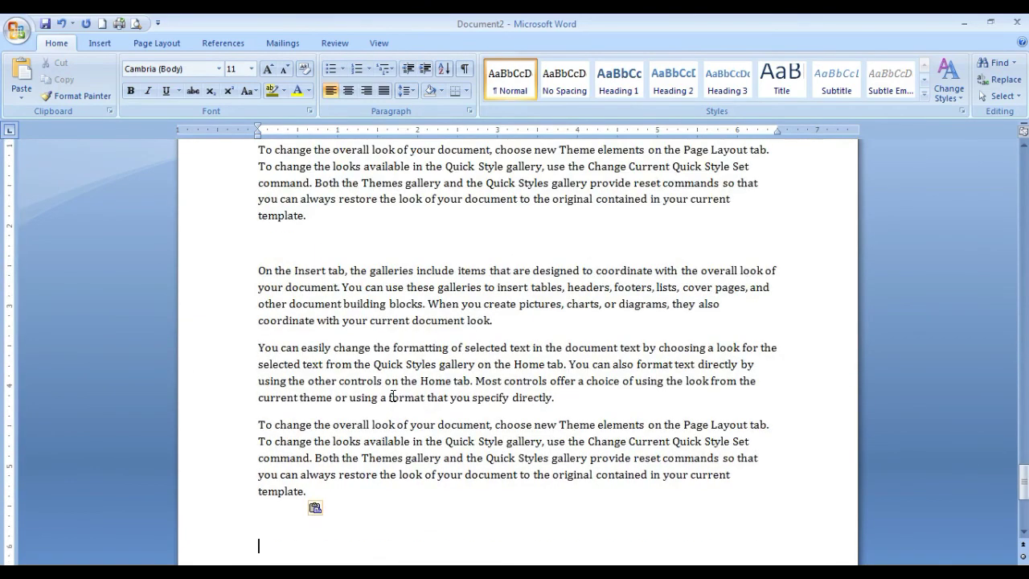
key("ctrl+v")
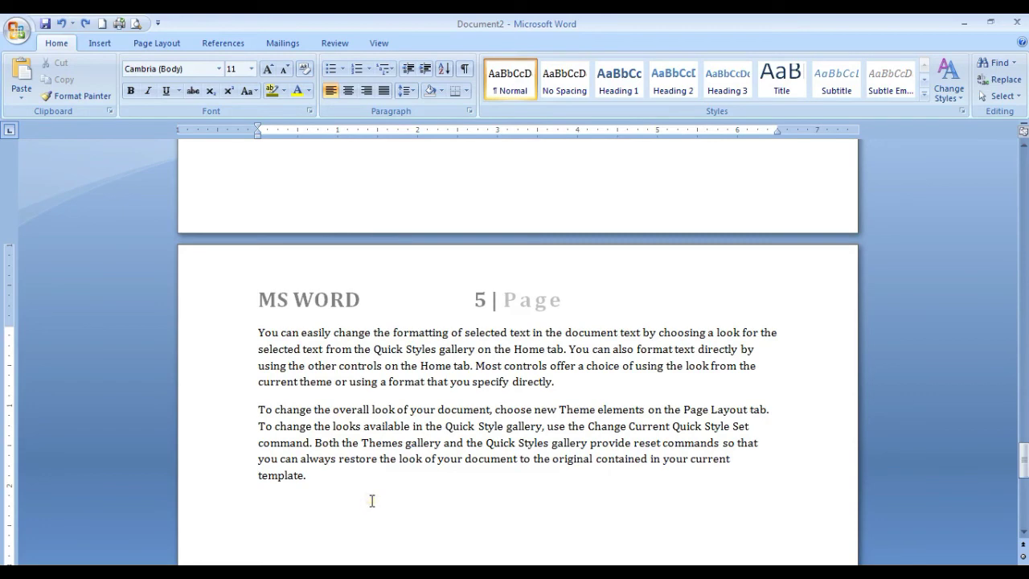
Step: Insert a Next Page section break after the last sample paragraph on page 5
left_click(160, 49)
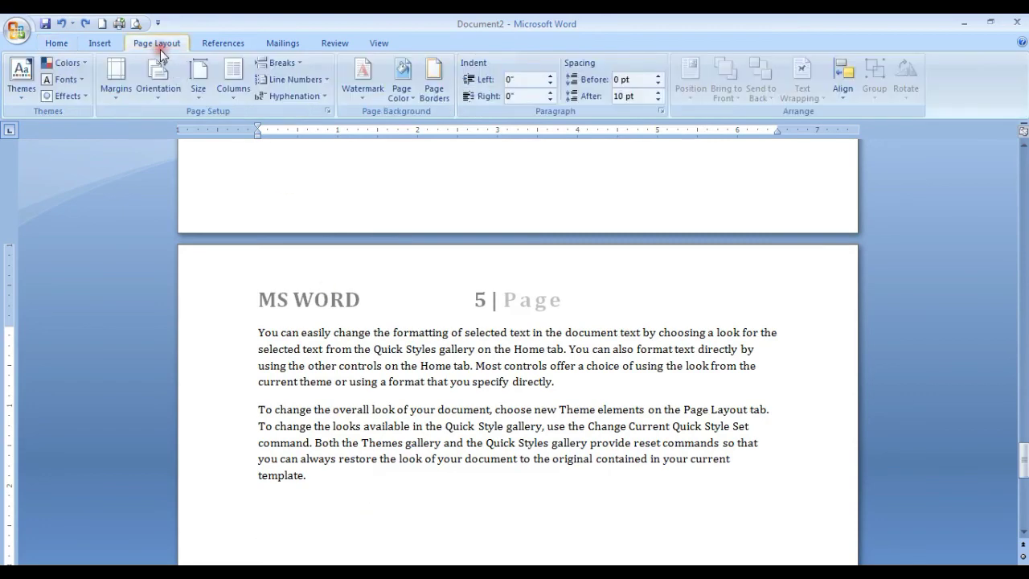
left_click(277, 63)
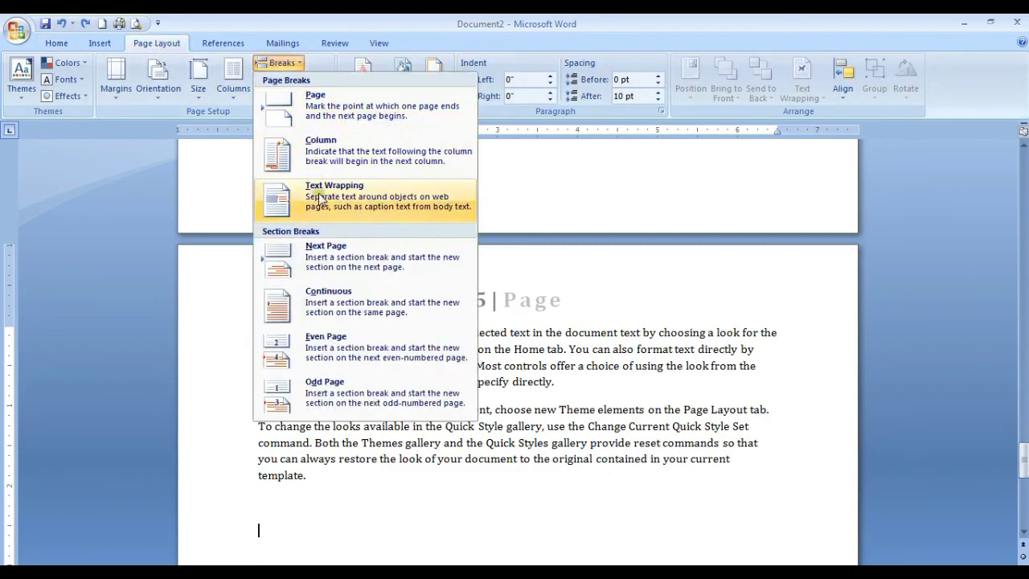
left_click(345, 267)
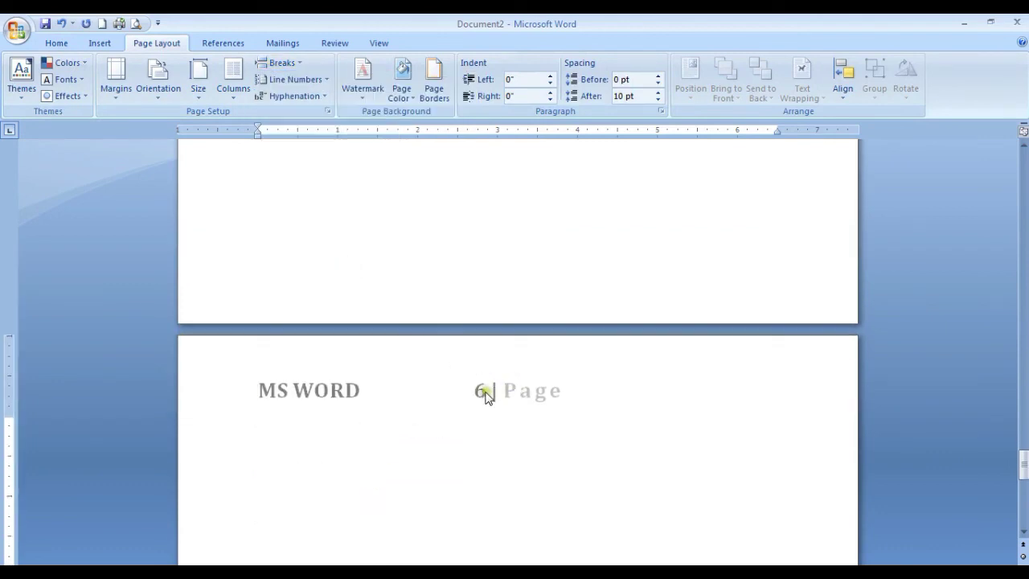
Step: Unlink the Section 2 header from the previous section and change its text to MS EXCEL
right_click(434, 367)
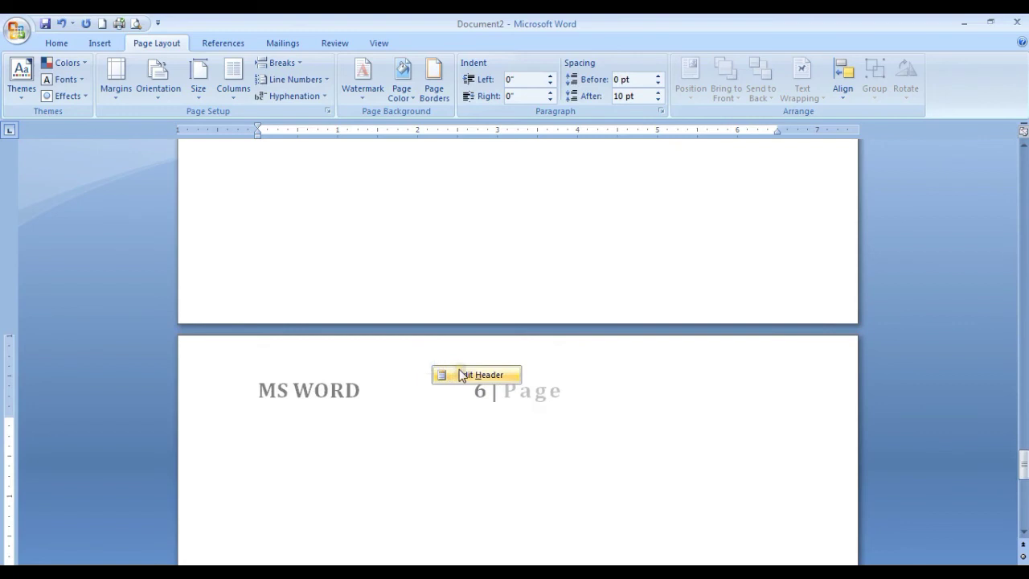
left_click(475, 374)
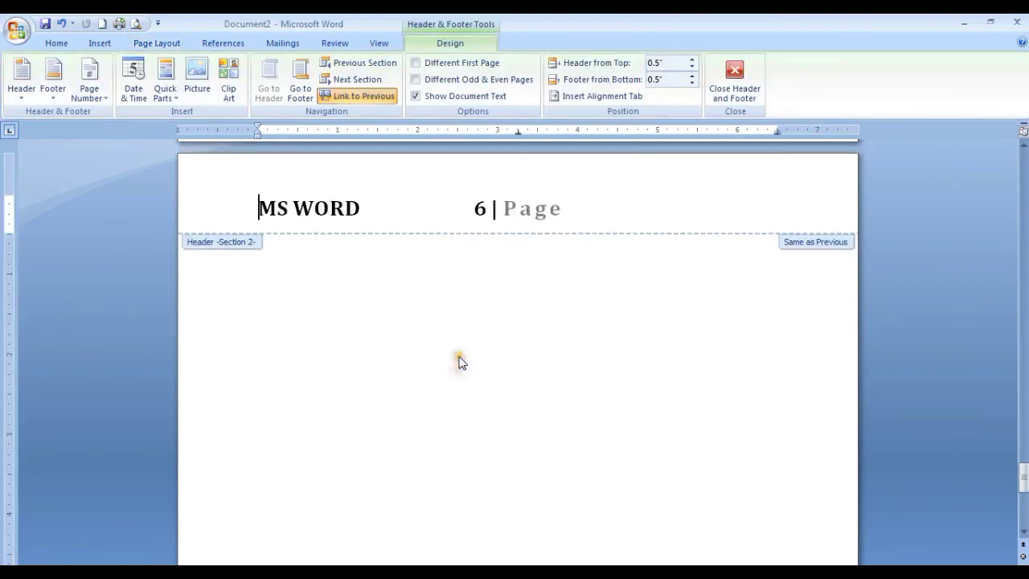
left_click(371, 103)
left_click(363, 206)
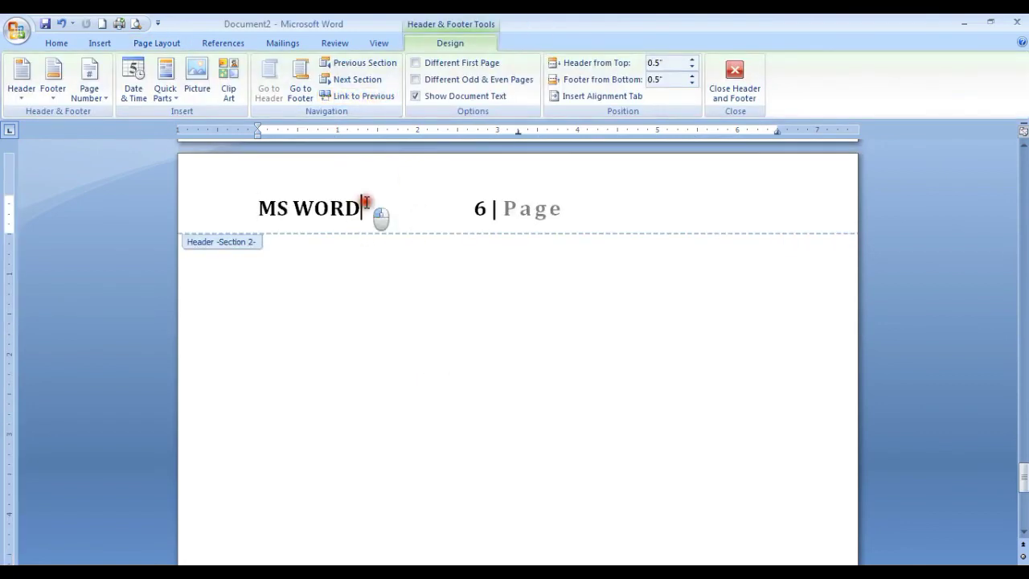
left_click_drag(363, 206, 304, 215)
type("EXCEL")
Step: Restart the Section 2 page numbering at 1 and close header editing
left_click(486, 211)
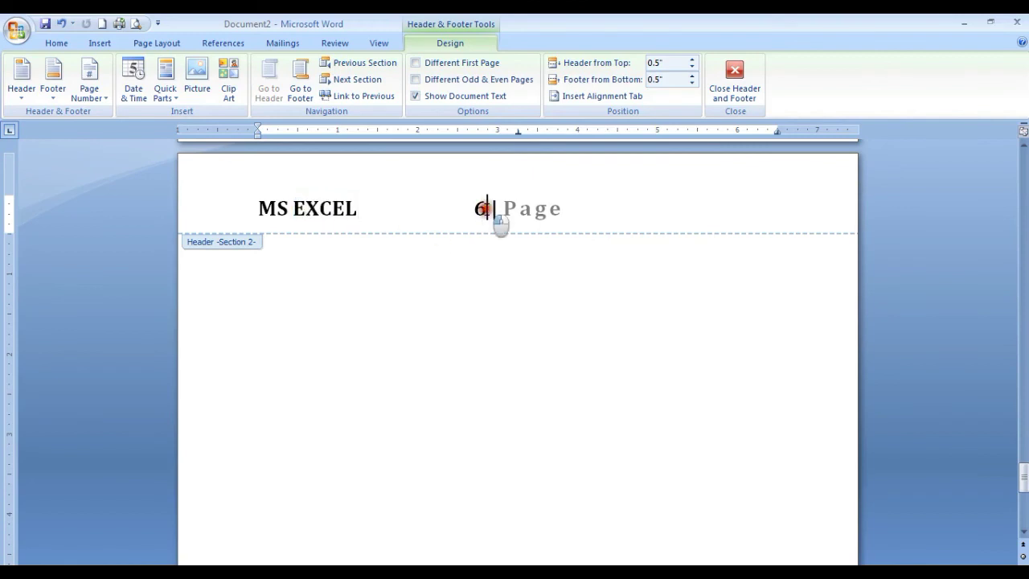
left_click_drag(487, 211, 474, 210)
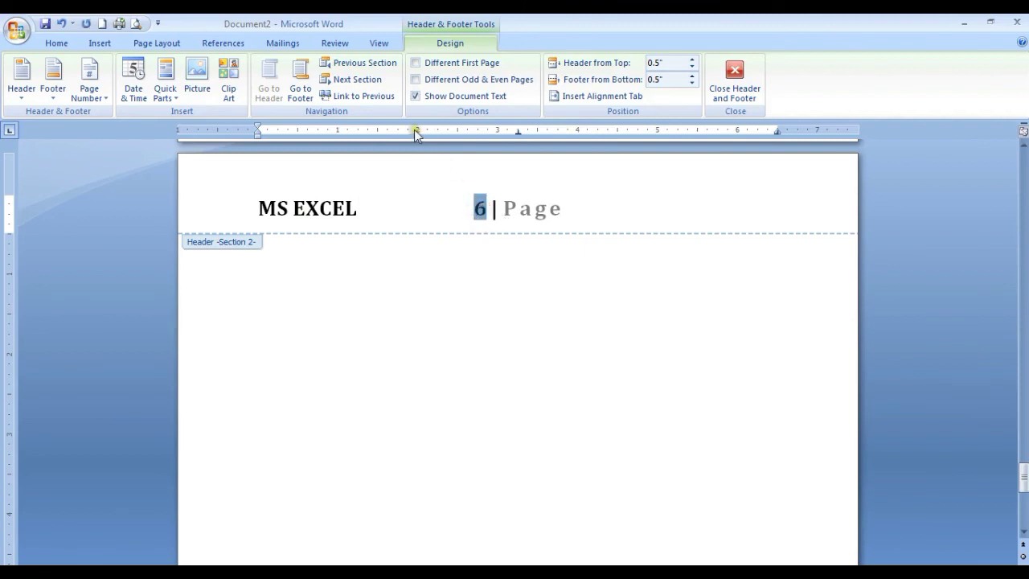
left_click(103, 95)
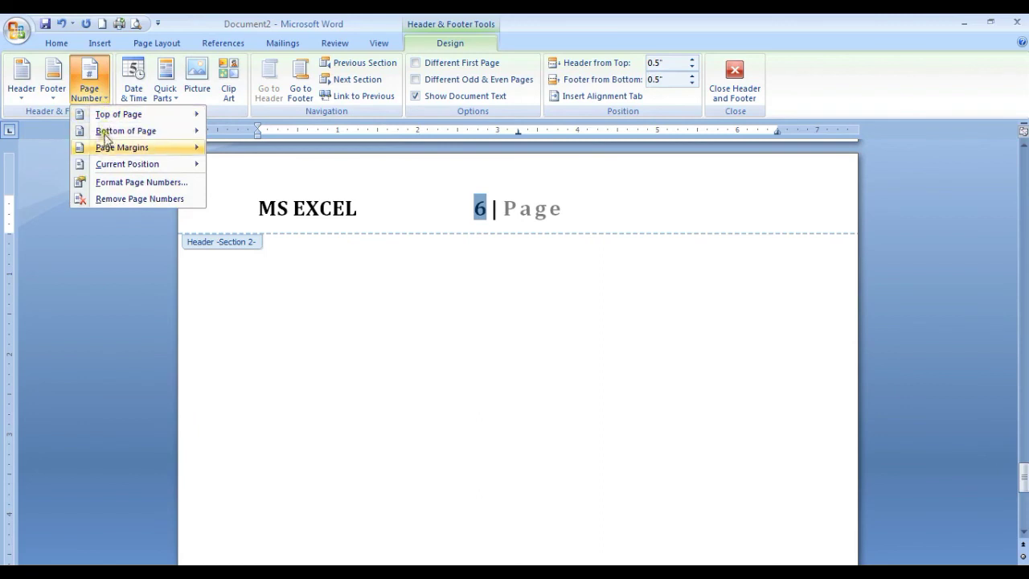
left_click(132, 185)
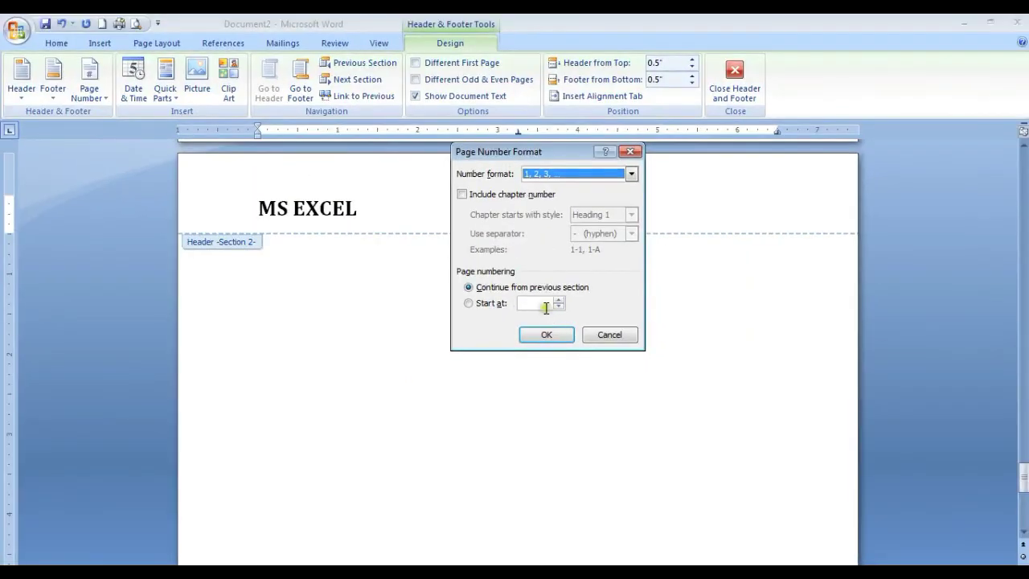
left_click(463, 302)
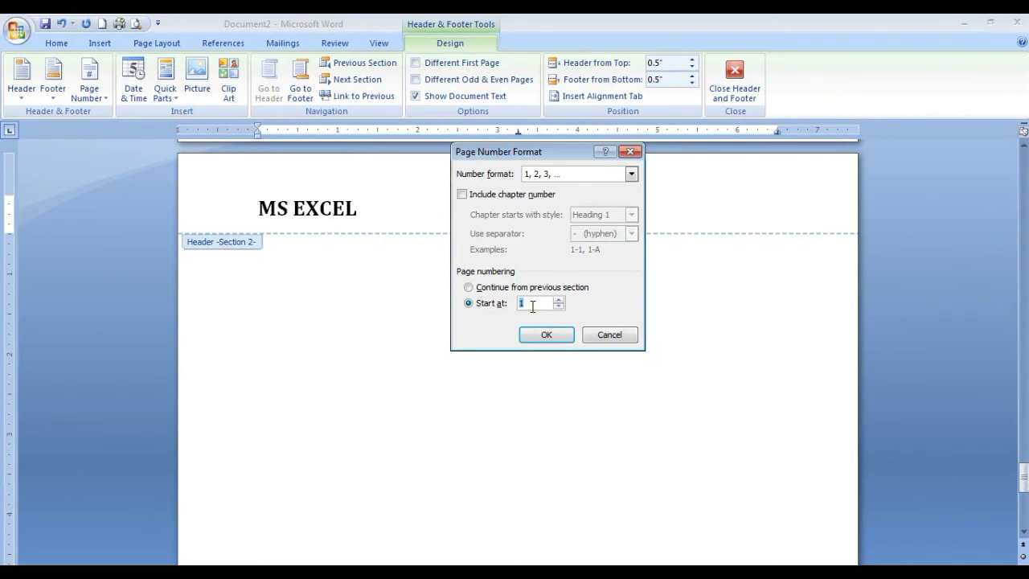
left_click(541, 336)
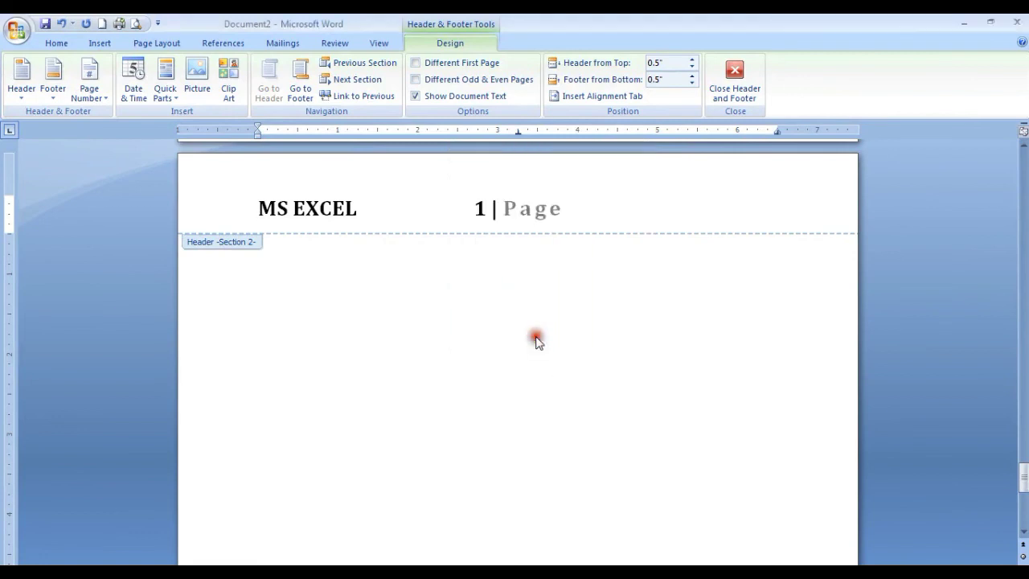
left_click(732, 106)
Step: Try pasting the copied sample paragraphs on the page with the MS EXCEL header, and undo the paste
scroll(592, 342, "up", 10)
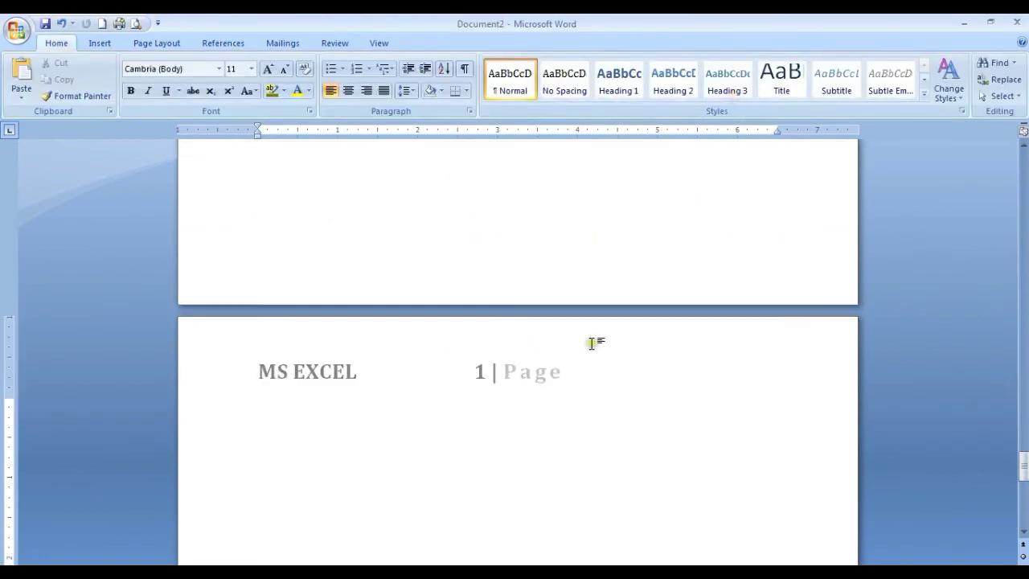
scroll(592, 343, "up", 8)
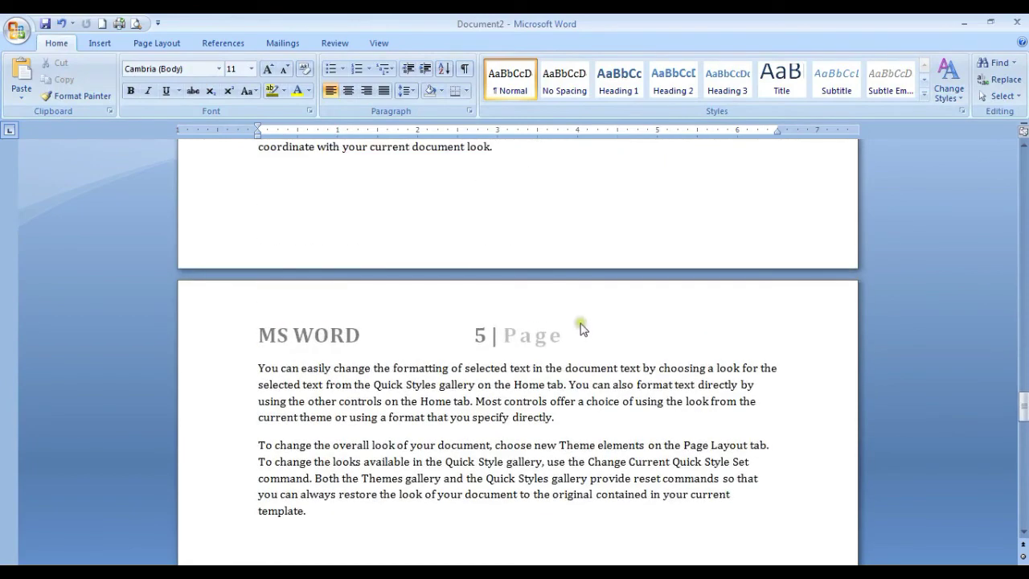
scroll(582, 330, "down", 20)
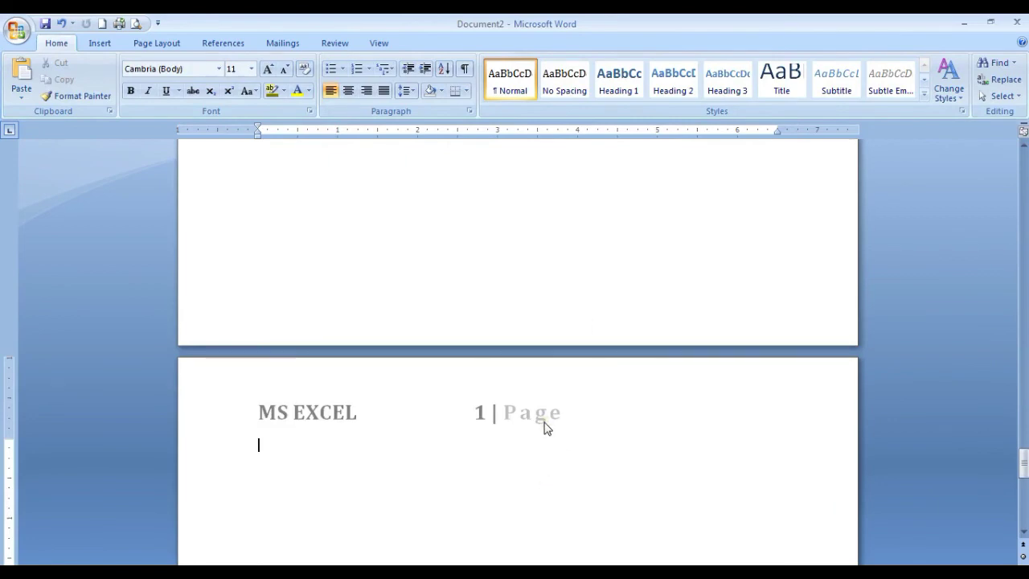
scroll(544, 426, "down", 3)
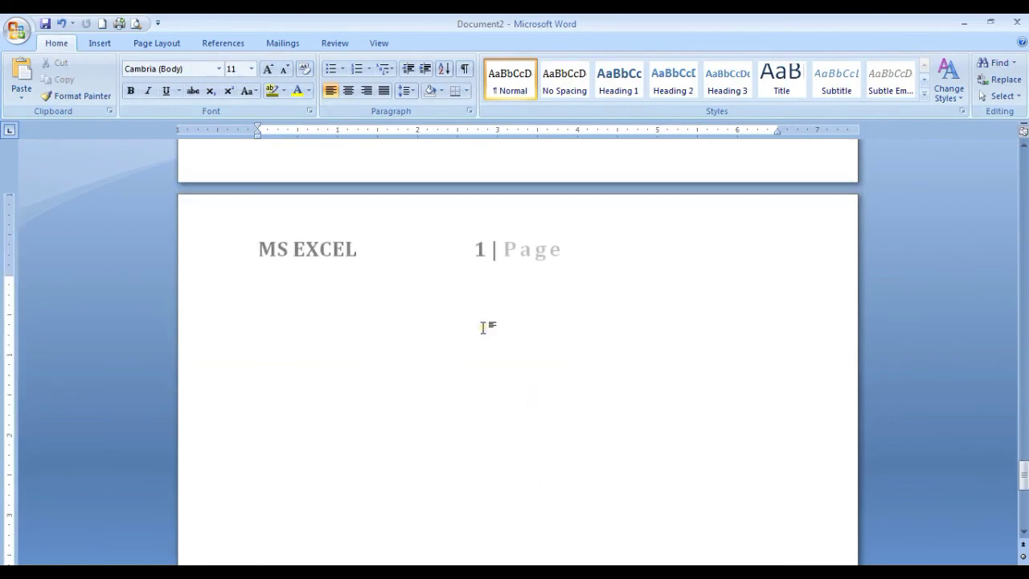
type("On the Insert tab, the galleries include items that are designed to coordinate with the overall look of your document. You can use these galleries to insert tables, headers, footers, lists, cover pages, and other document building blocks. When you create pictures, charts, or diagrams, they also coordinate with your current document look. You can easily change the formatting of selected text in the document text by choosing a look for the selected text from the Quick Styles gallery on the Home tab. You can also format text directly by using the other controls on the Home tab. Most controls offer a choice of using the look from the current theme or using a format that you specify directly. To change the overall look of your document, choose new Theme elements on the Page Layout tab. To change the looks available in the Quick Style gallery, use the Change Current Quick Style Set command. Both the Themes gallery and the Quick Styles gallery provide reset commands so that you can always restore the look of your document to the original contained in your current template.")
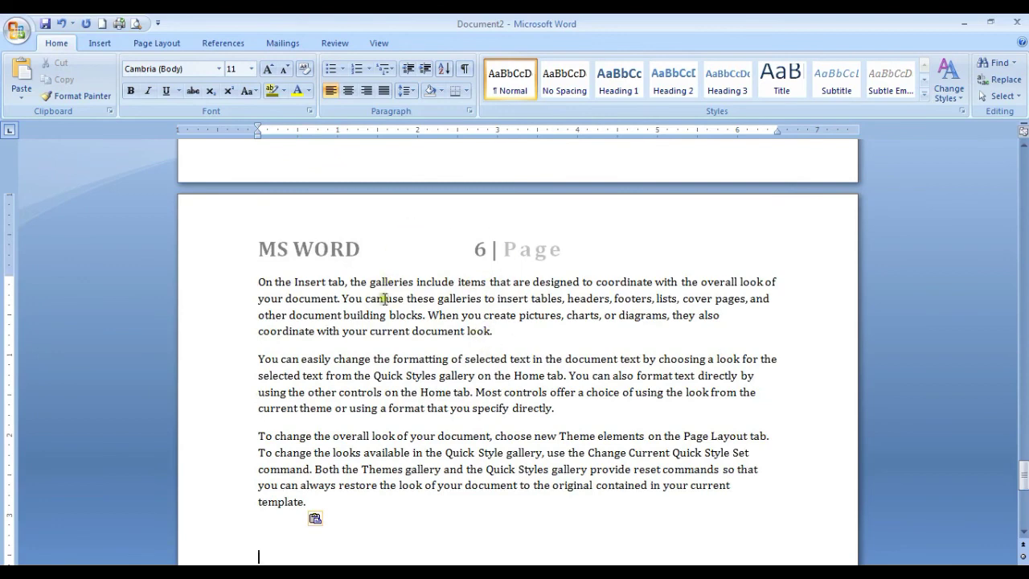
scroll(384, 299, "up", 15)
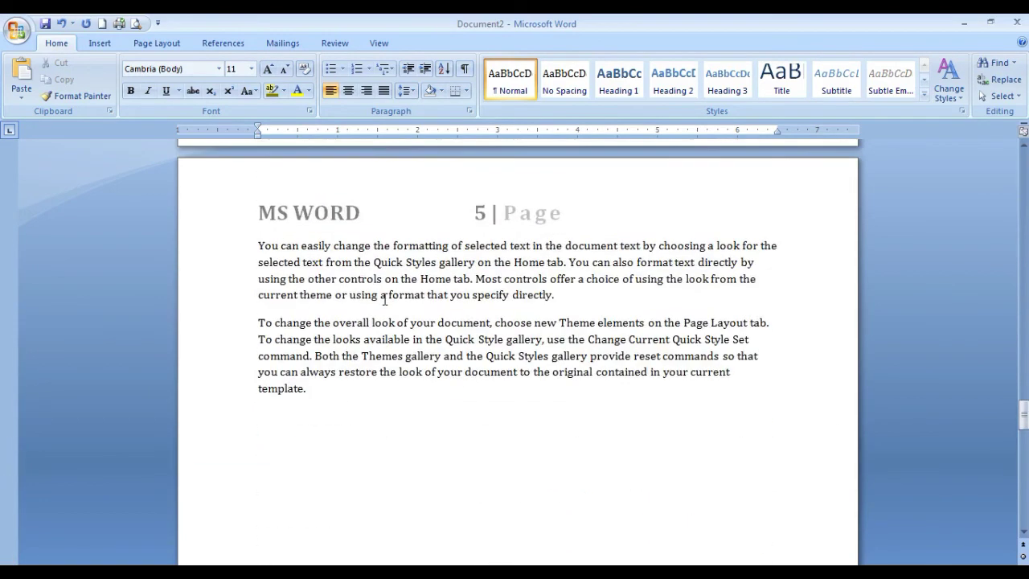
scroll(385, 298, "down", 14)
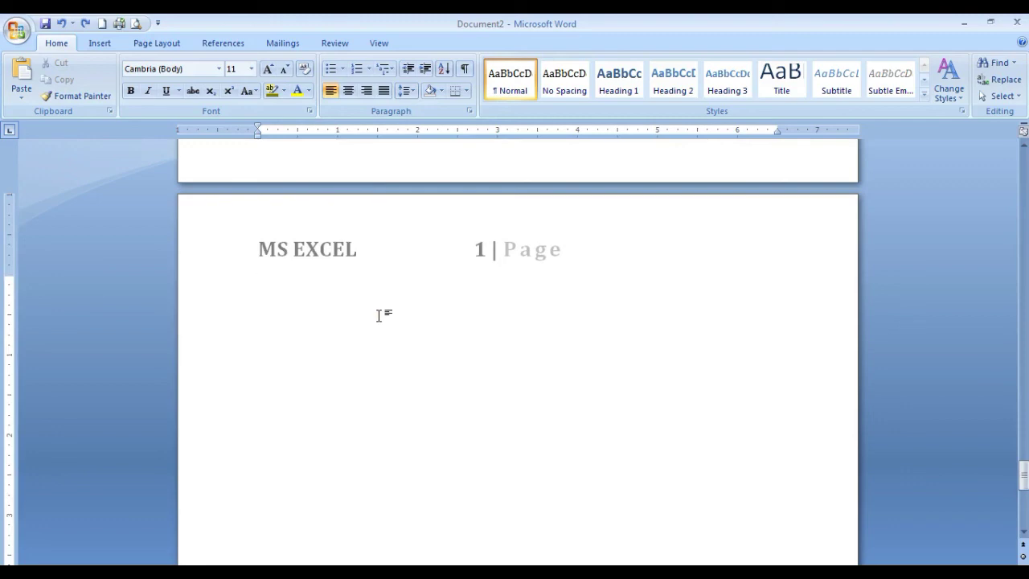
scroll(386, 257, "up", 15)
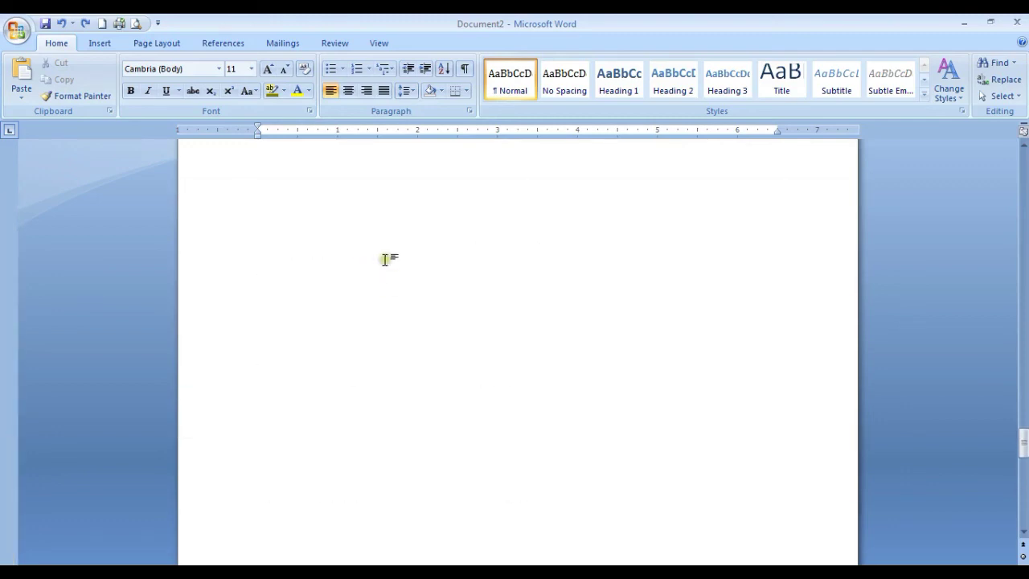
Step: Generate sample paragraphs with =RAND() on the first page of the MS EXCEL section
scroll(602, 348, "down", 15)
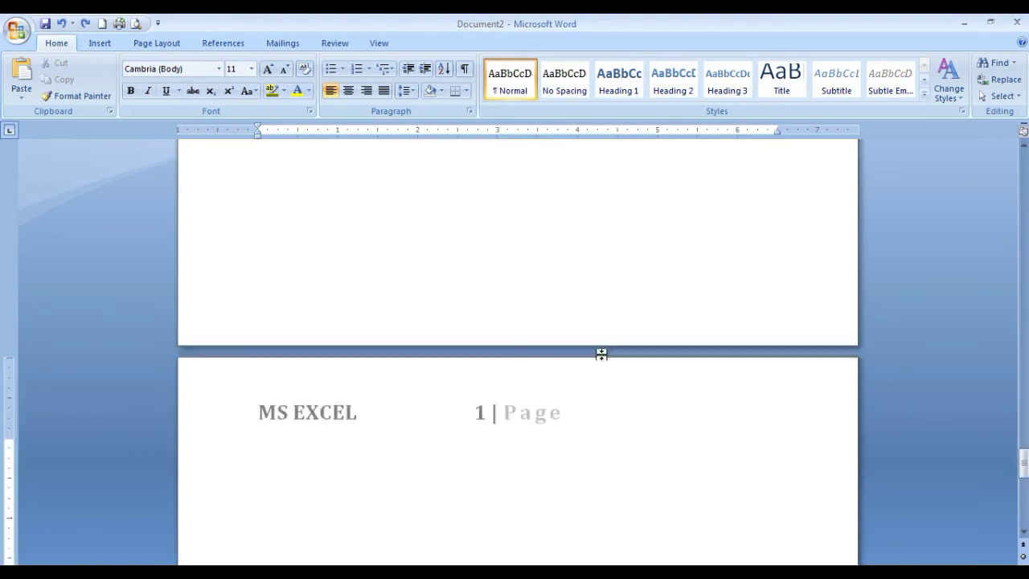
right_click(468, 298)
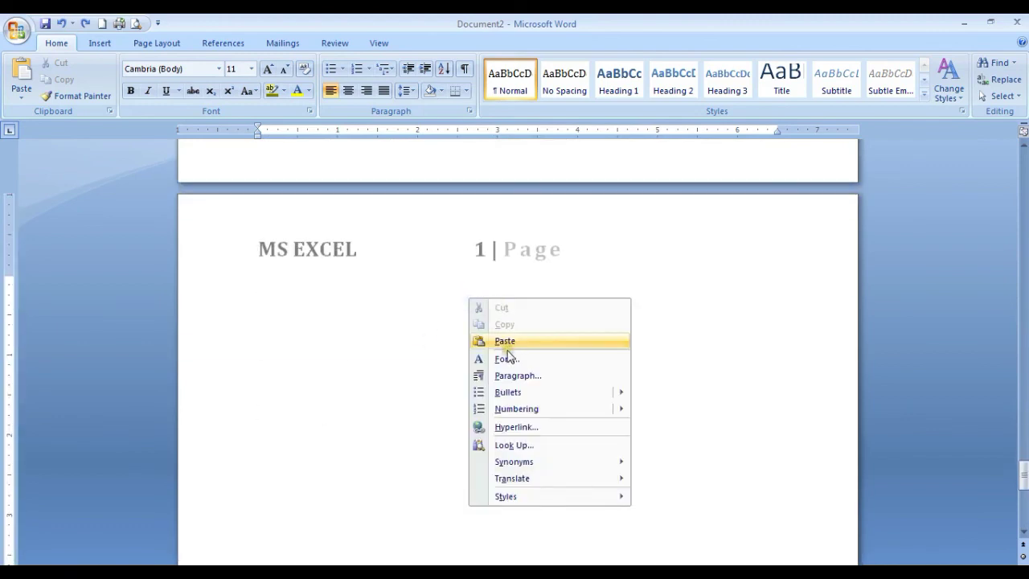
left_click(505, 343)
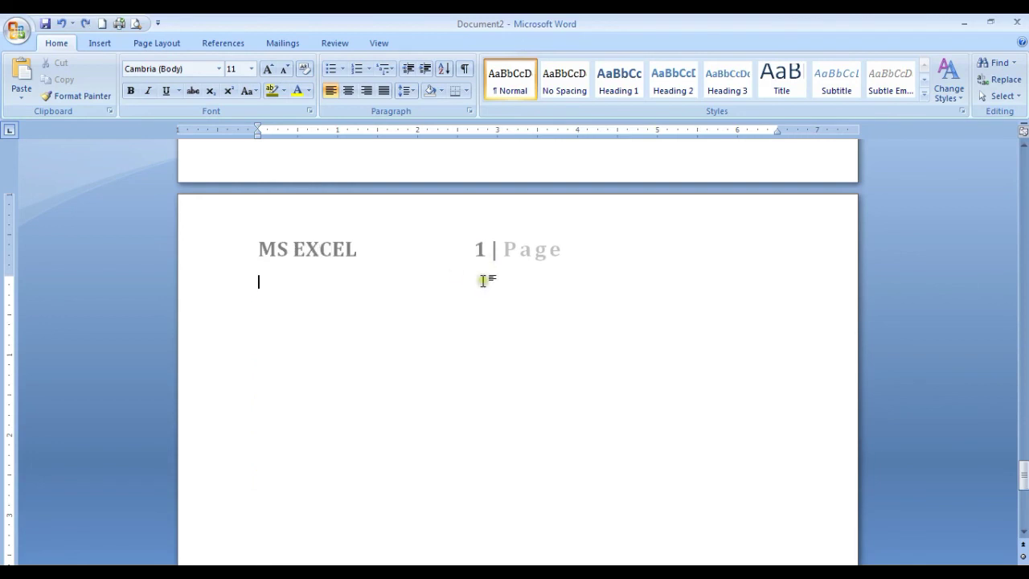
type("=RAND")
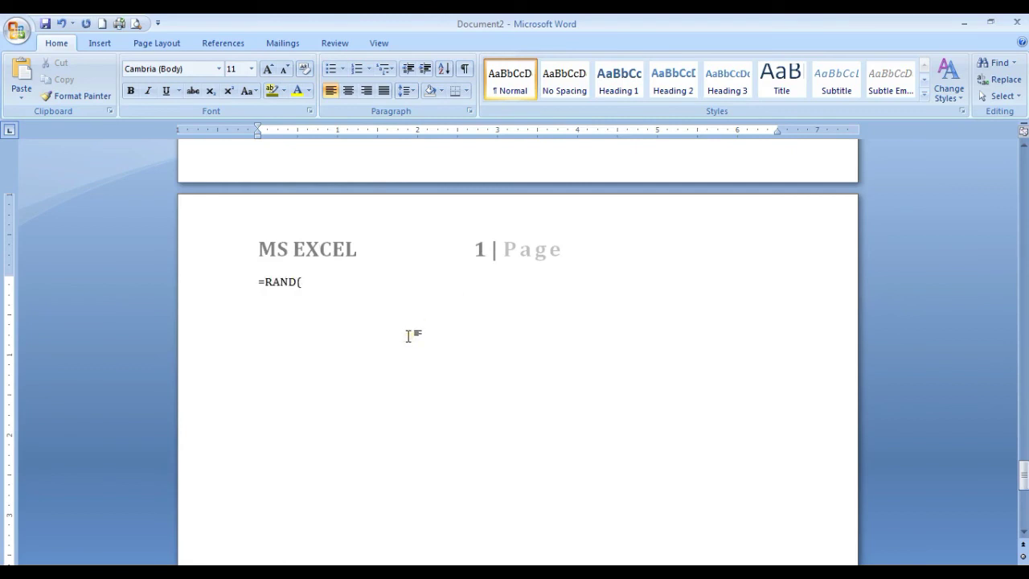
type("()")
key("Return")
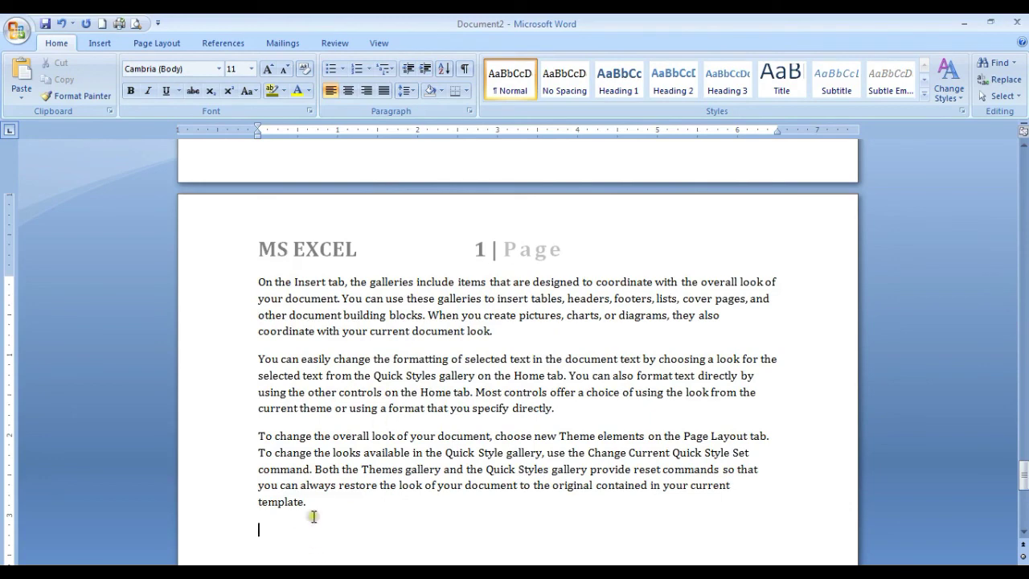
Step: Copy the three generated paragraphs and paste them repeatedly until the MS EXCEL section reaches page 5
left_click_drag(309, 506, 240, 289)
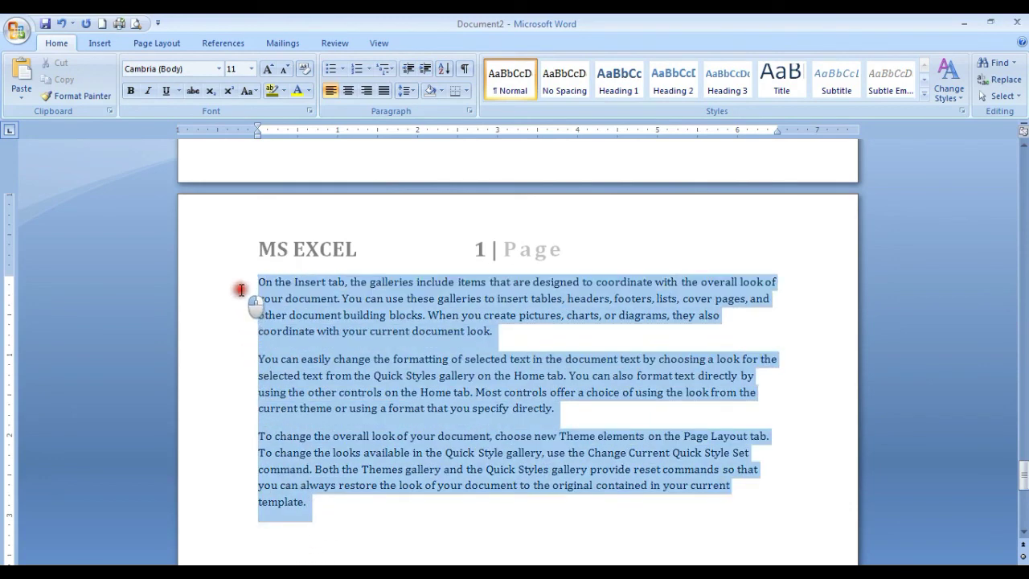
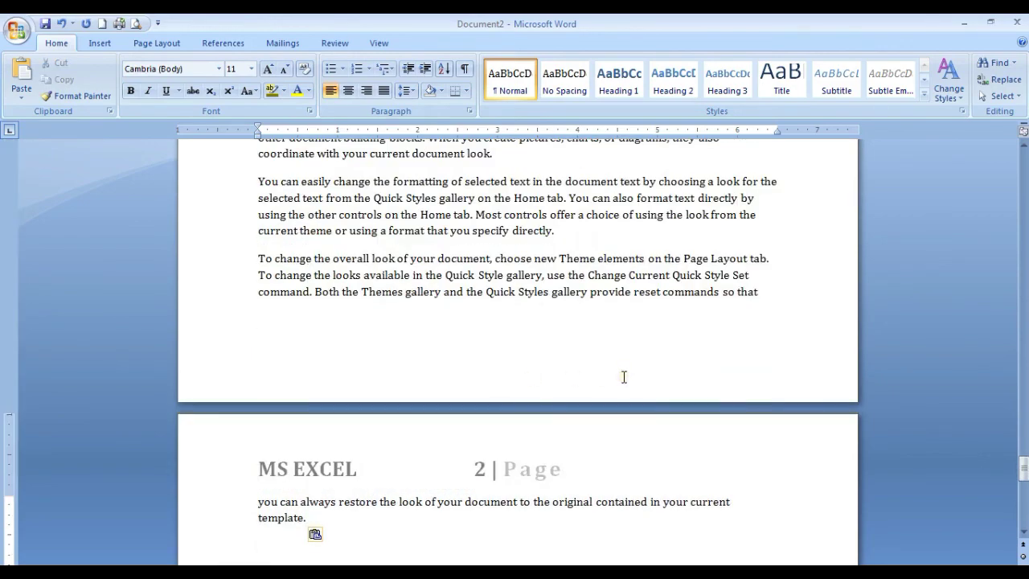
key("ctrl+v")
key("ctrl+v")
key("ctrl+v")
key("ctrl+v")
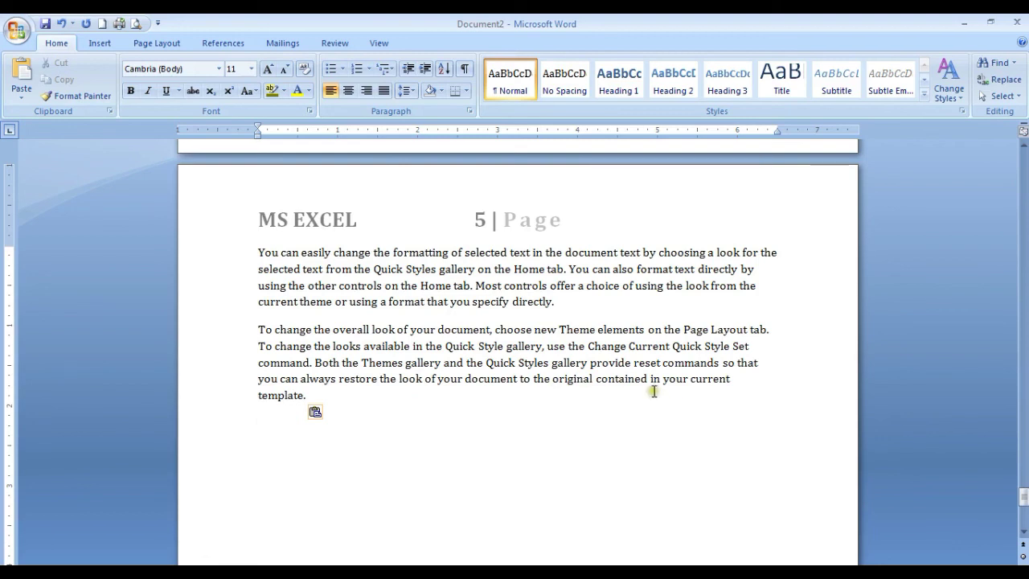
Step: Insert a Next Page section break after the last sample paragraph on page 5 of the MS EXCEL section
left_click(162, 48)
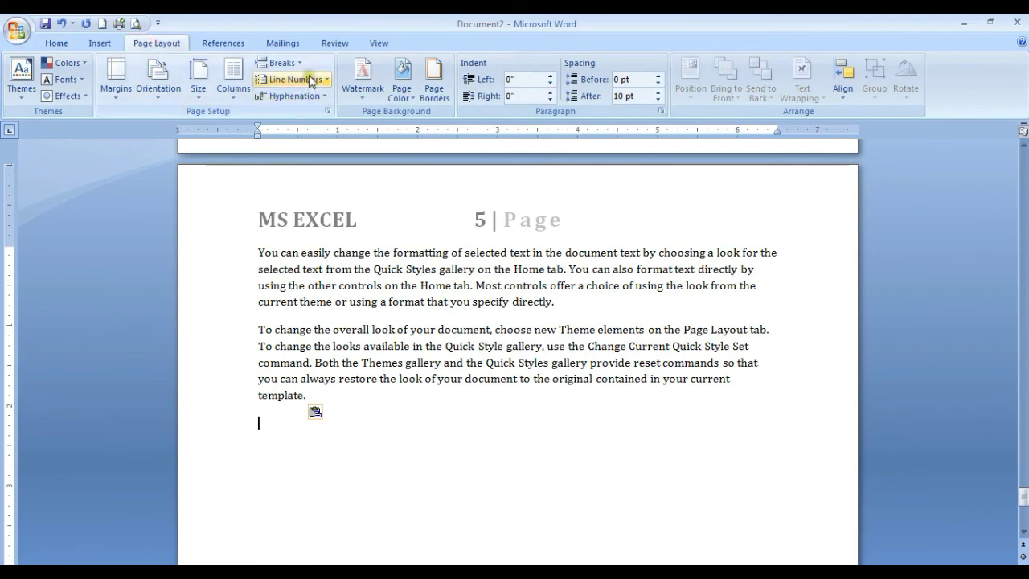
left_click(281, 63)
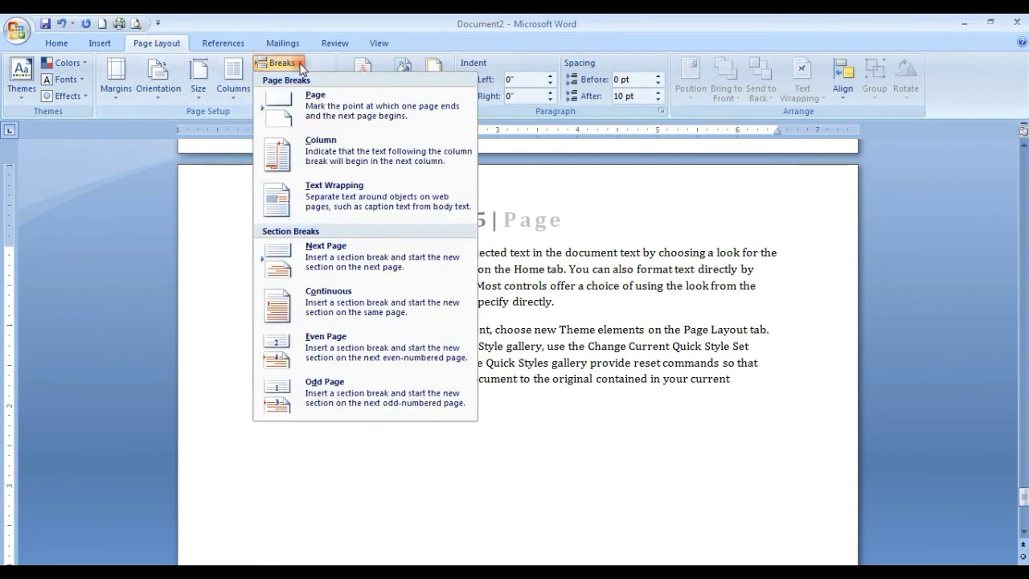
left_click(314, 255)
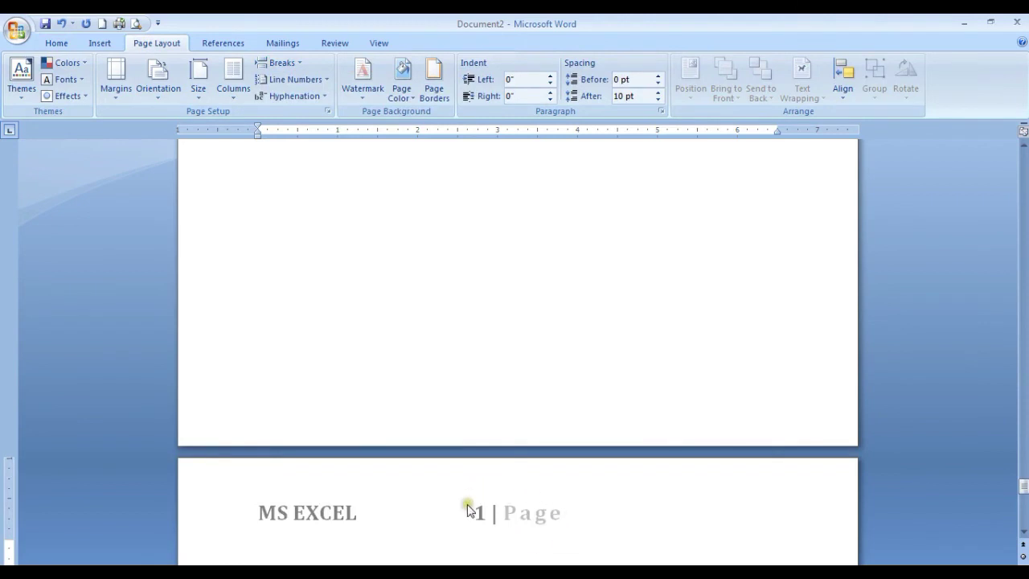
Step: Unlink the Section 3 header from the previous section, change its text to POWERPOINT and close header editing
scroll(495, 519, "down", 1)
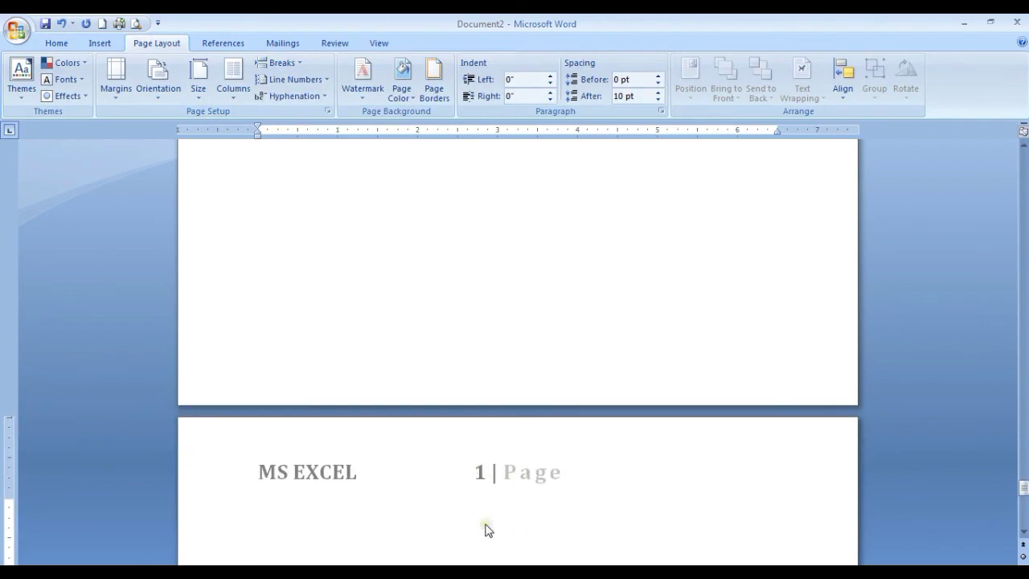
double_click(393, 477)
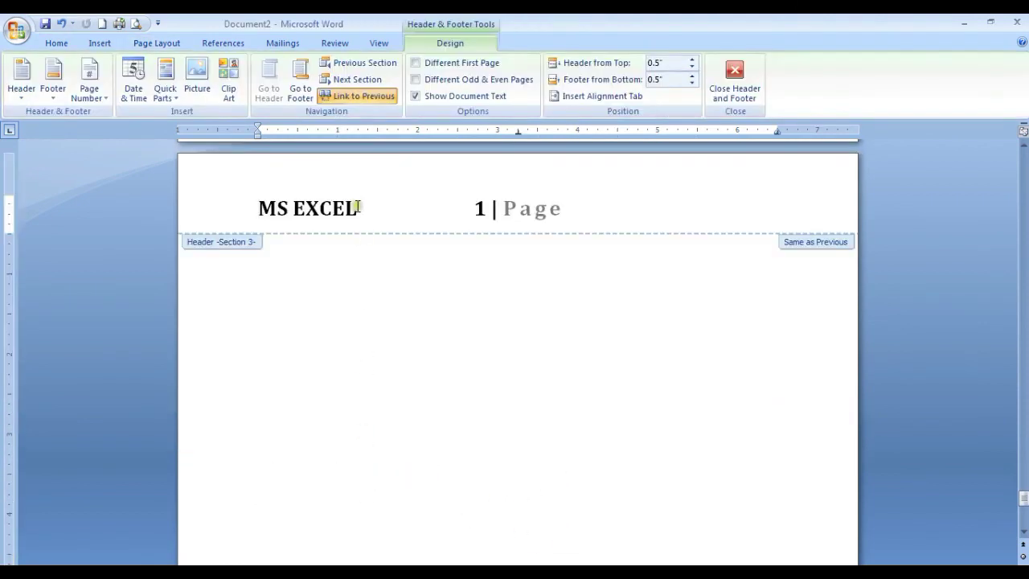
left_click(351, 99)
left_click_drag(361, 209, 268, 209)
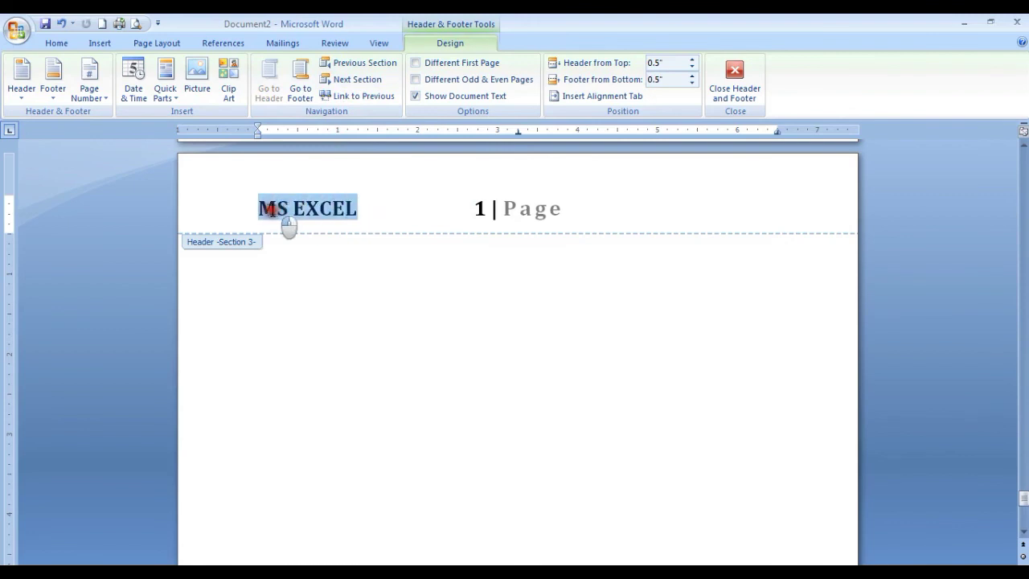
type("POWERPI")
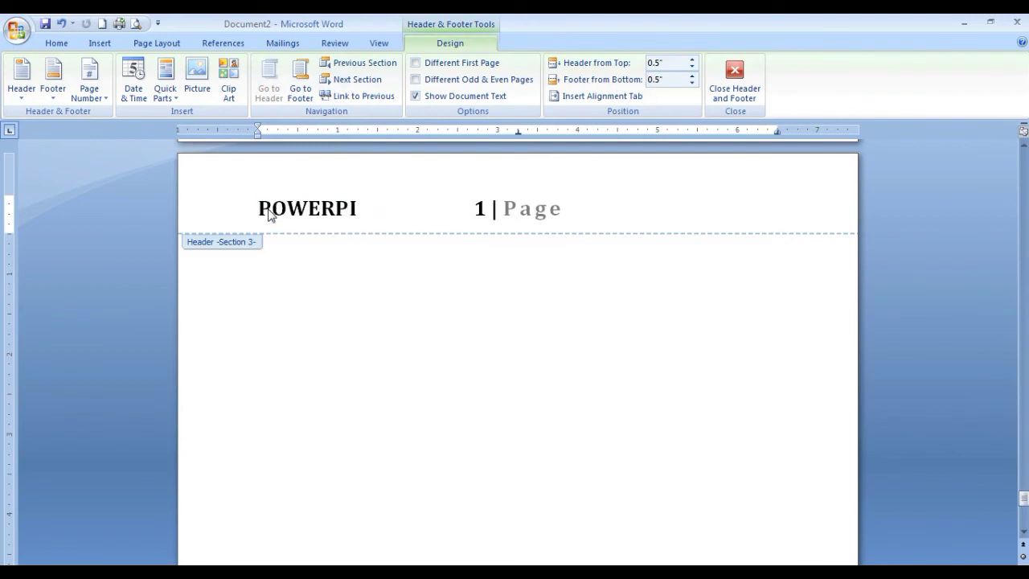
key("BackSpace")
type("OINT")
left_click(733, 81)
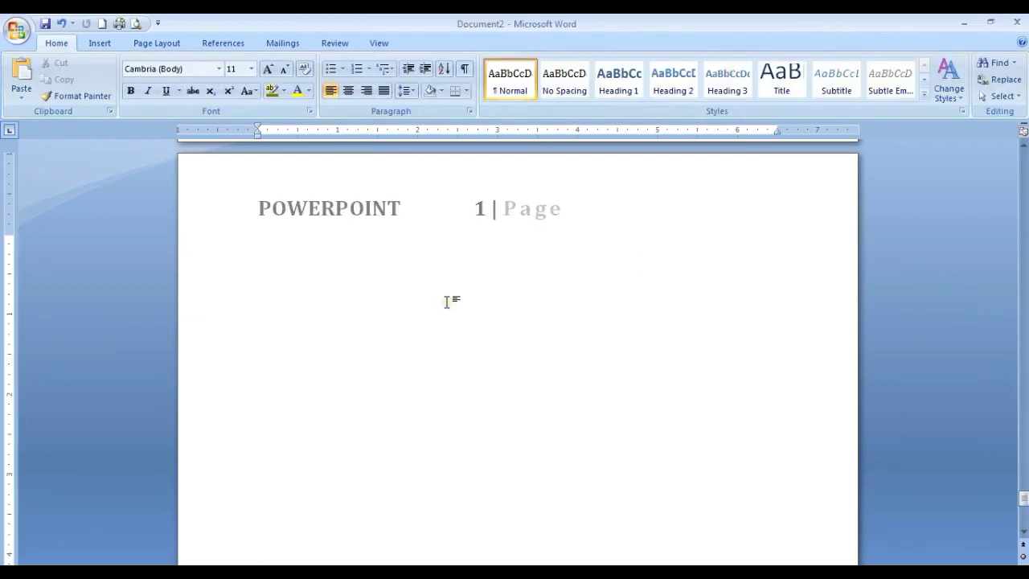